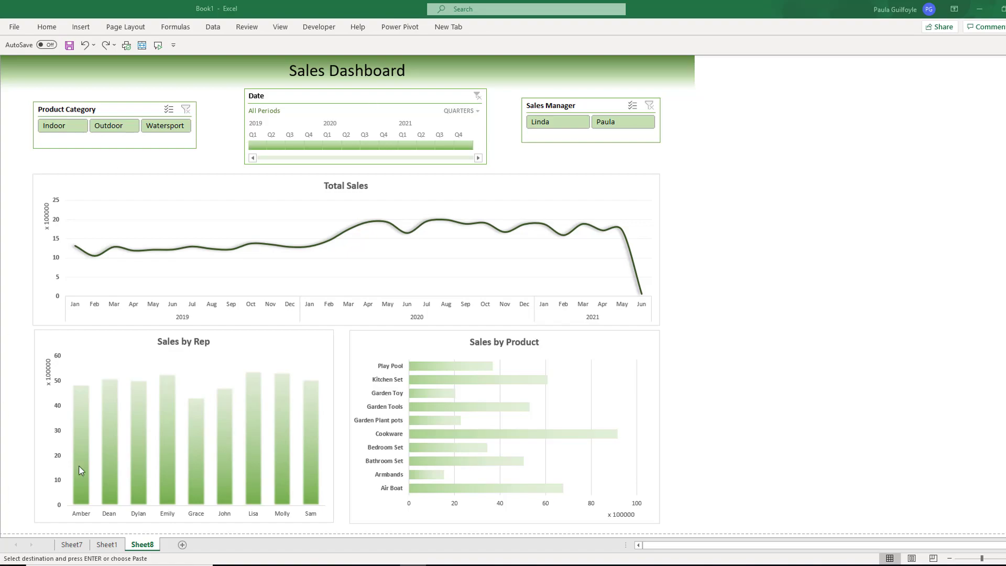
- Review the source data in columns A to F on Sheet1 and return to the Sales Dashboard
{"action": "left_click", "coordinate": [111, 549]}
{"action": "left_click", "coordinate": [111, 549]}
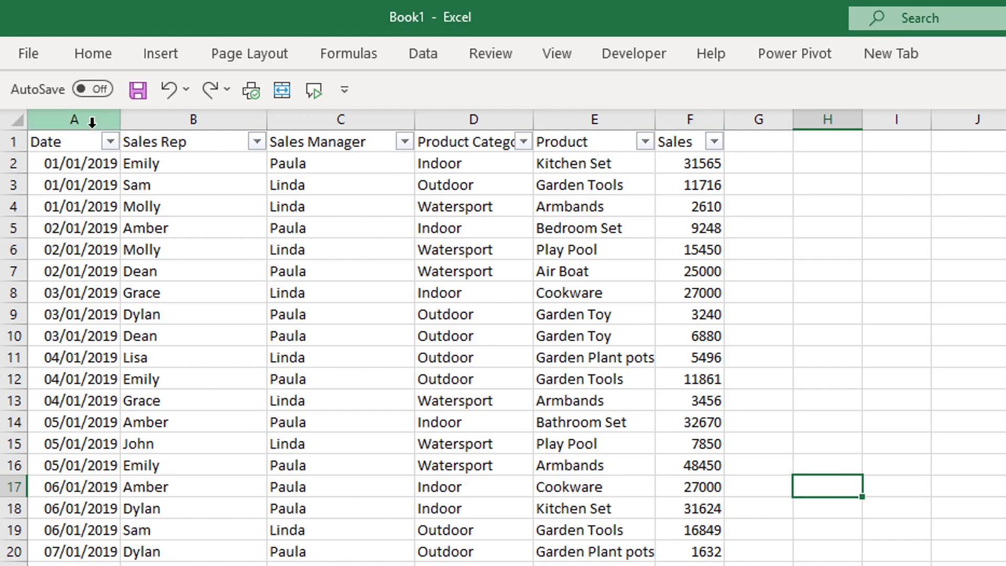
{"action": "left_click_drag", "start_coordinate": [90, 119], "coordinate": [667, 126]}
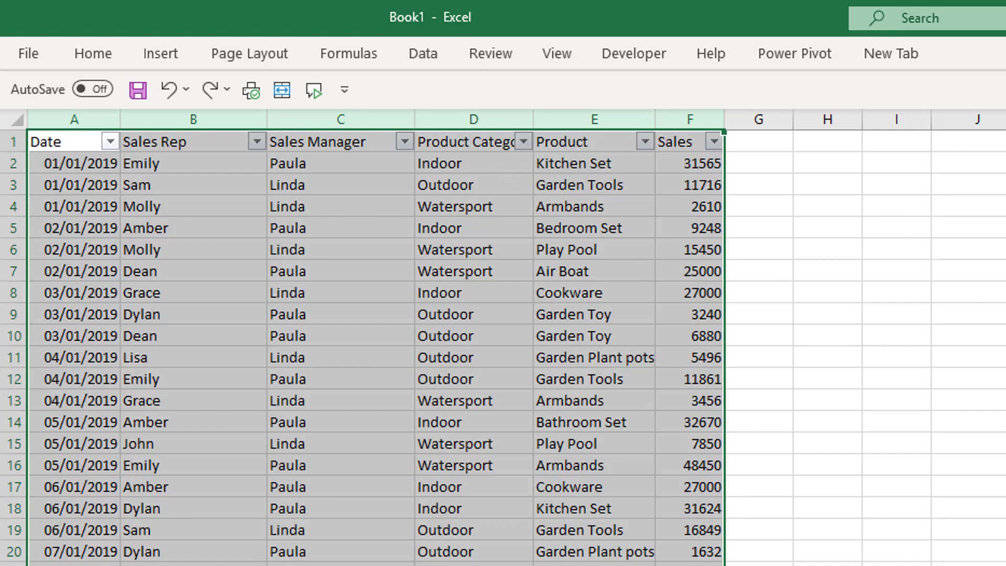
{"action": "key", "text": "ctrl+Page_Down"}
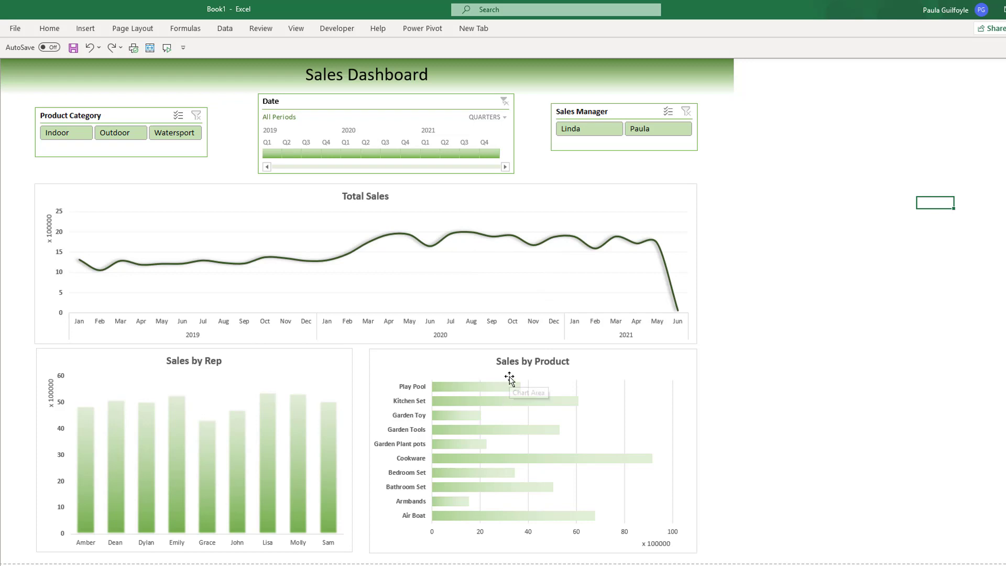
- Filter the dashboard to the Outdoor product category, the first sales manager and Q3 2019
{"action": "left_click", "coordinate": [75, 137]}
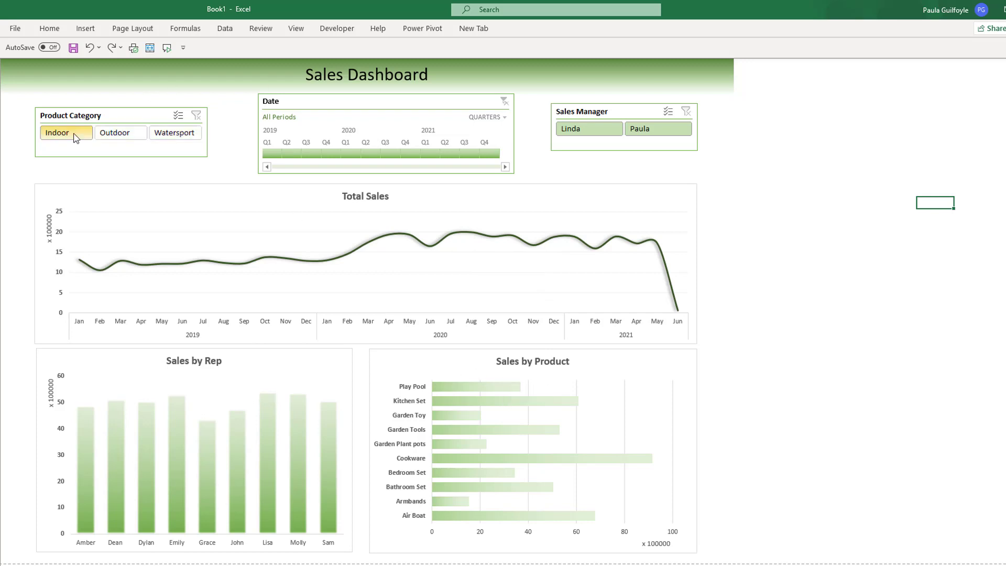
{"action": "left_click", "coordinate": [126, 140]}
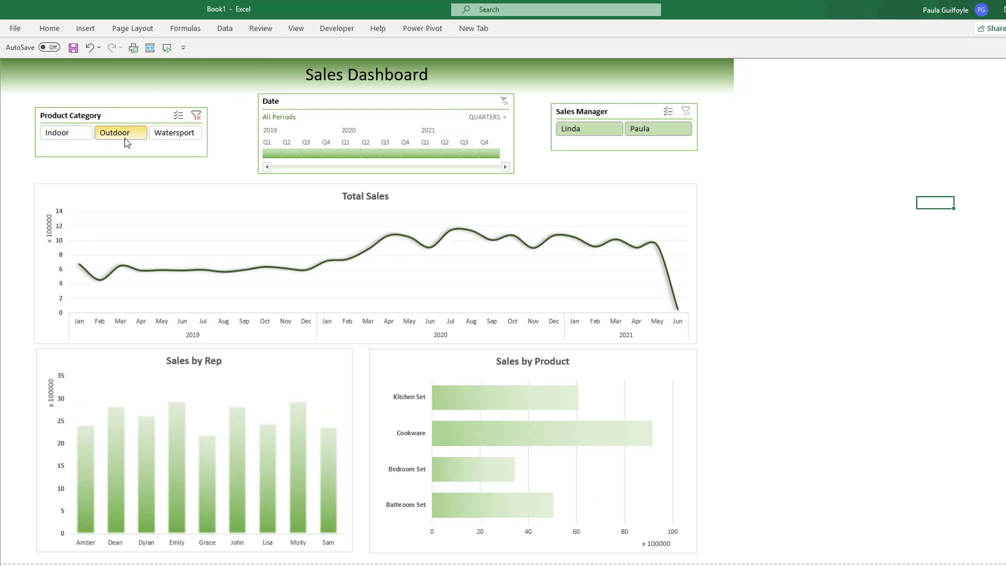
{"action": "left_click", "coordinate": [595, 132]}
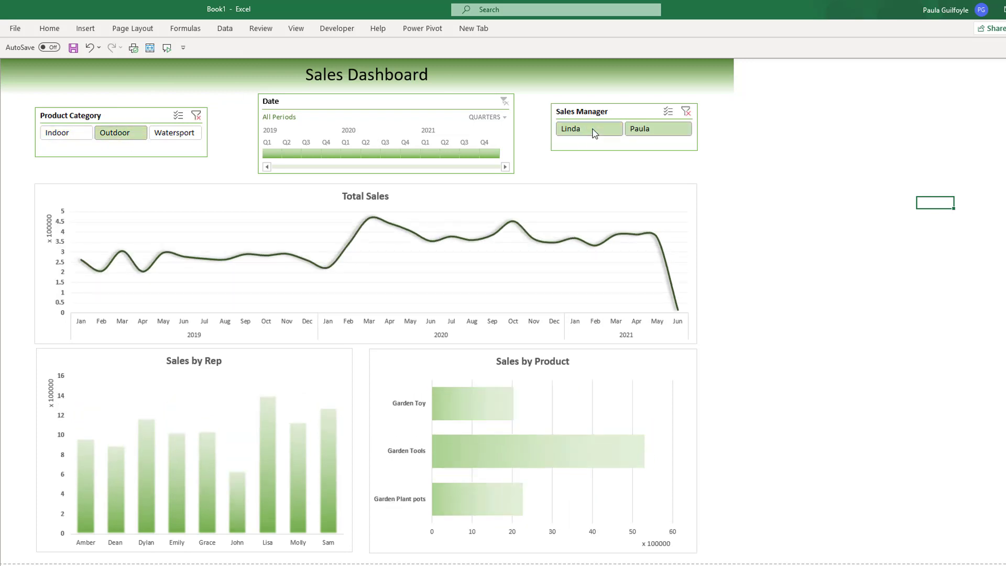
{"action": "left_click", "coordinate": [310, 153]}
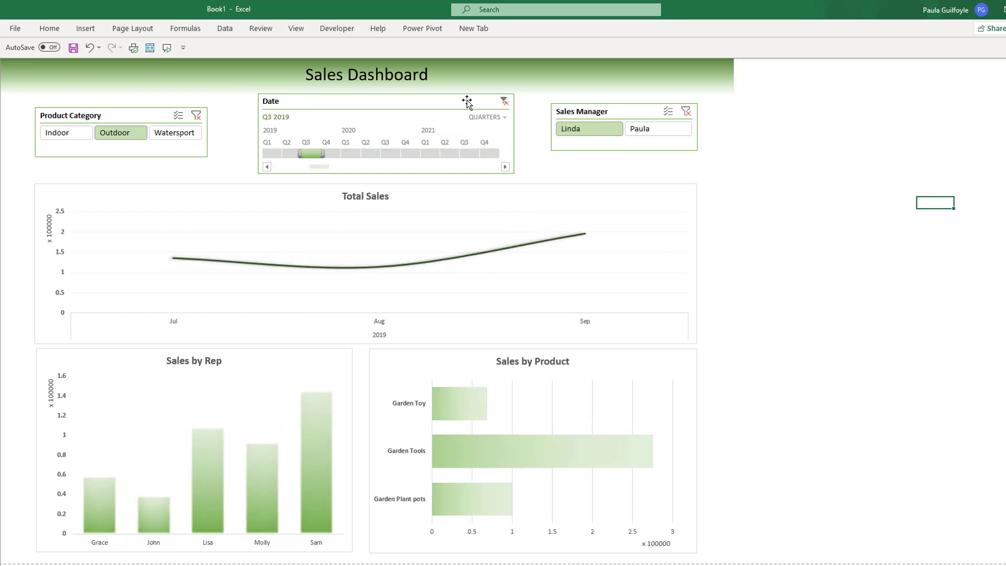
- Clear the Date, Sales Manager and Product Category filters on the dashboard
{"action": "left_click", "coordinate": [504, 101]}
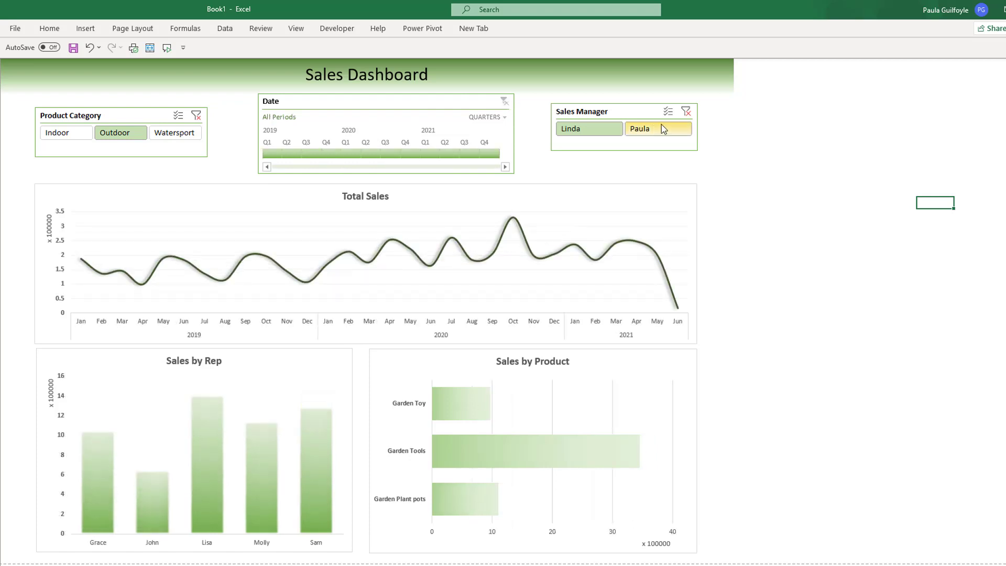
{"action": "left_click", "coordinate": [686, 111]}
{"action": "left_click", "coordinate": [202, 116]}
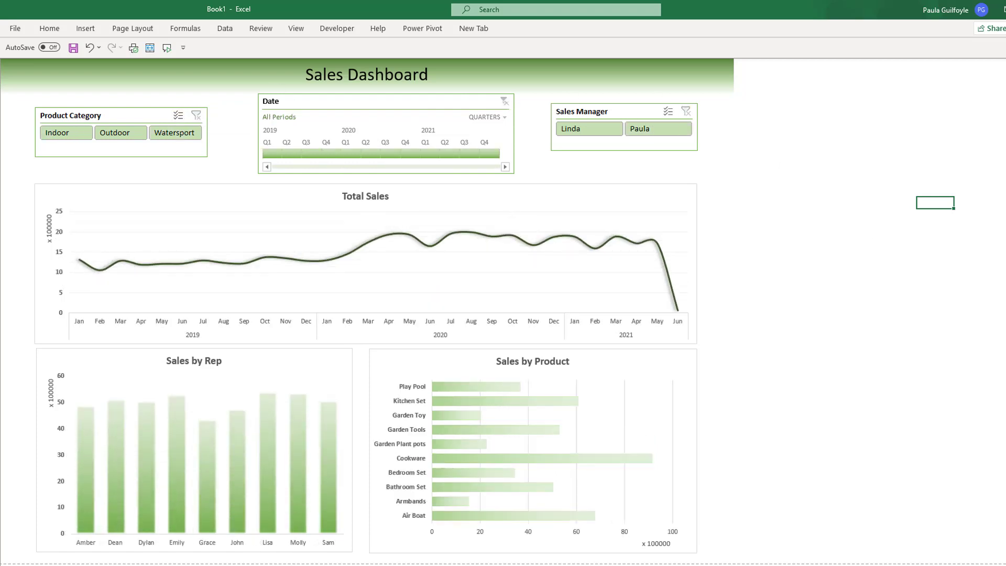
- Switch to the Book2 workbook and convert its data range A1:F2650 into a table with headers
{"action": "left_click", "coordinate": [463, 550]}
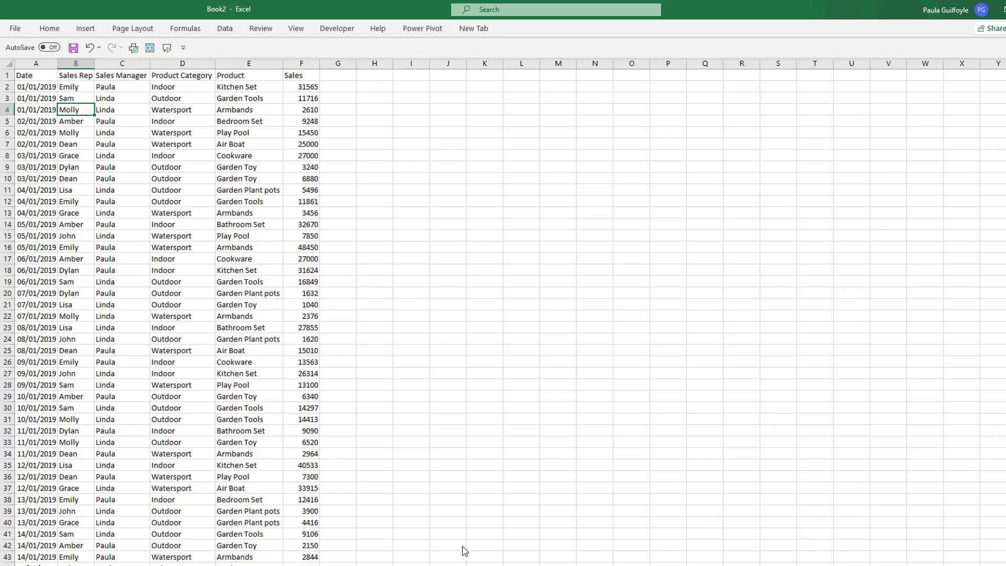
{"action": "key", "text": "ctrl+t"}
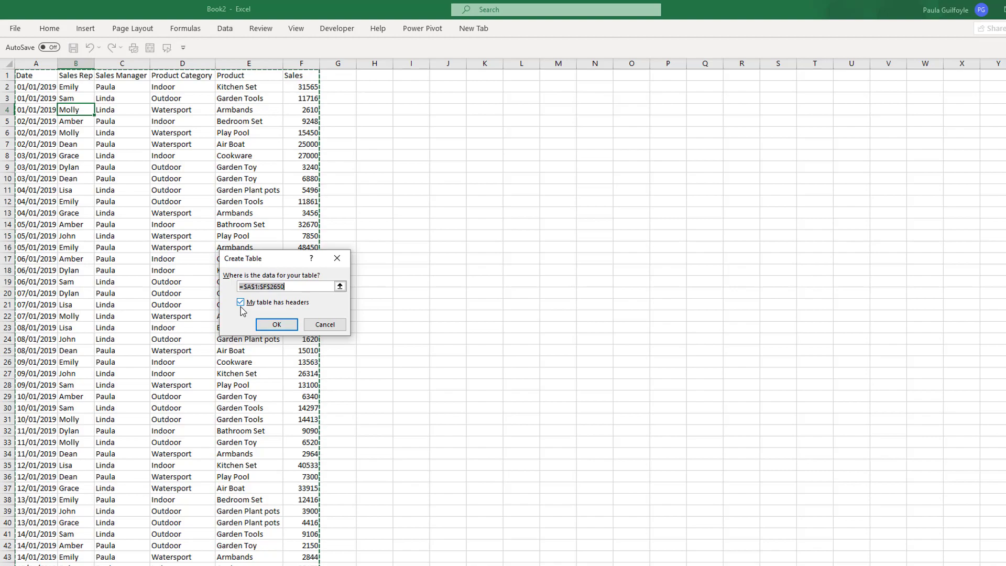
{"action": "left_click", "coordinate": [278, 325]}
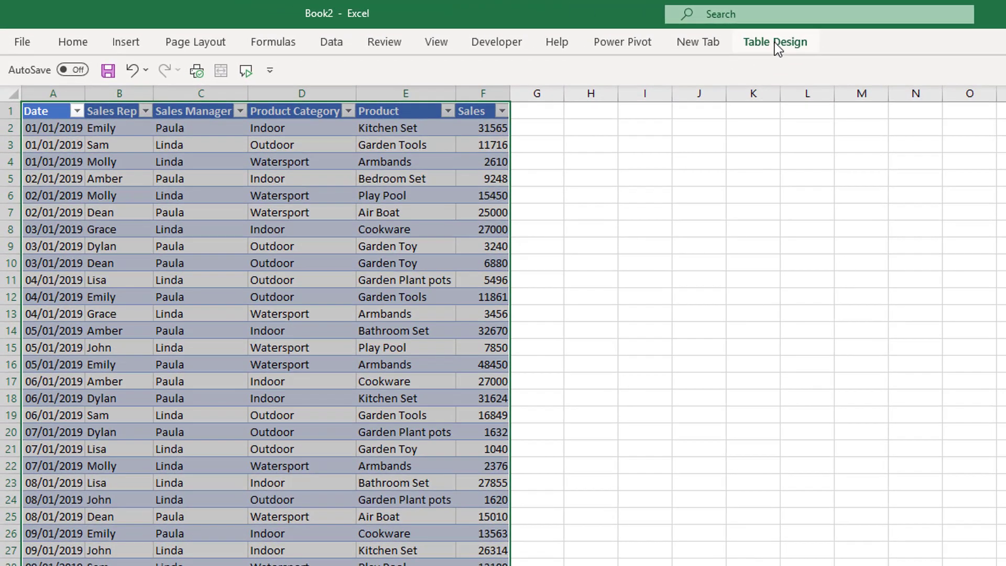
- Rename the new table as sales
{"action": "left_click", "coordinate": [775, 42]}
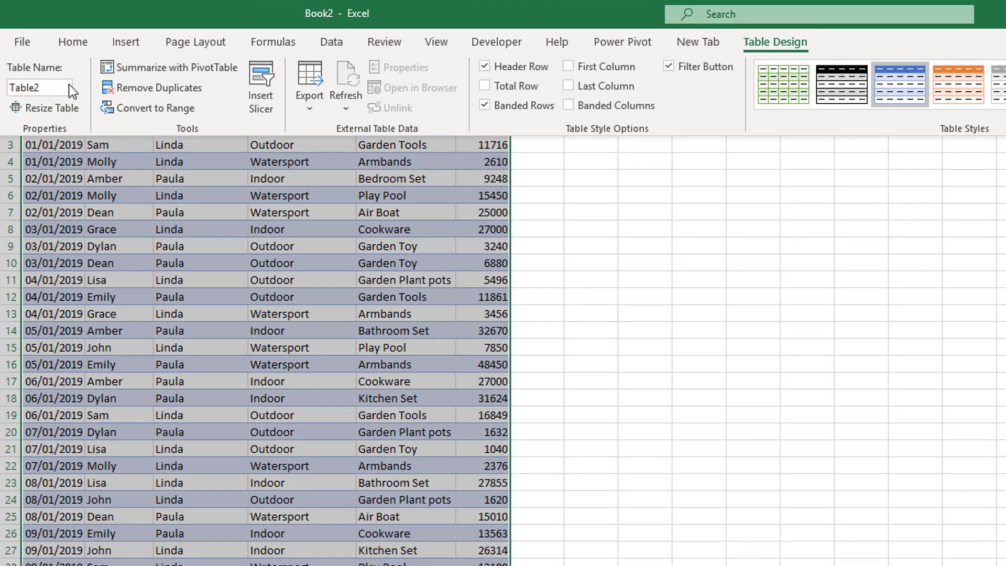
{"action": "left_click", "coordinate": [54, 87]}
{"action": "type", "text": "sales"}
{"action": "key", "text": "Return"}
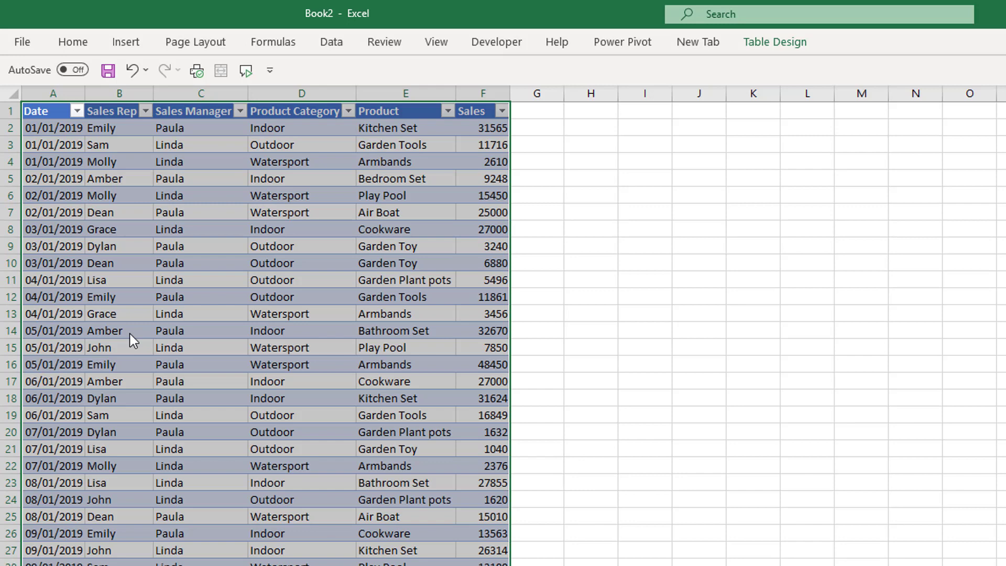
- Create a PivotTable from the sales table on a new worksheet
{"action": "left_click", "coordinate": [123, 45]}
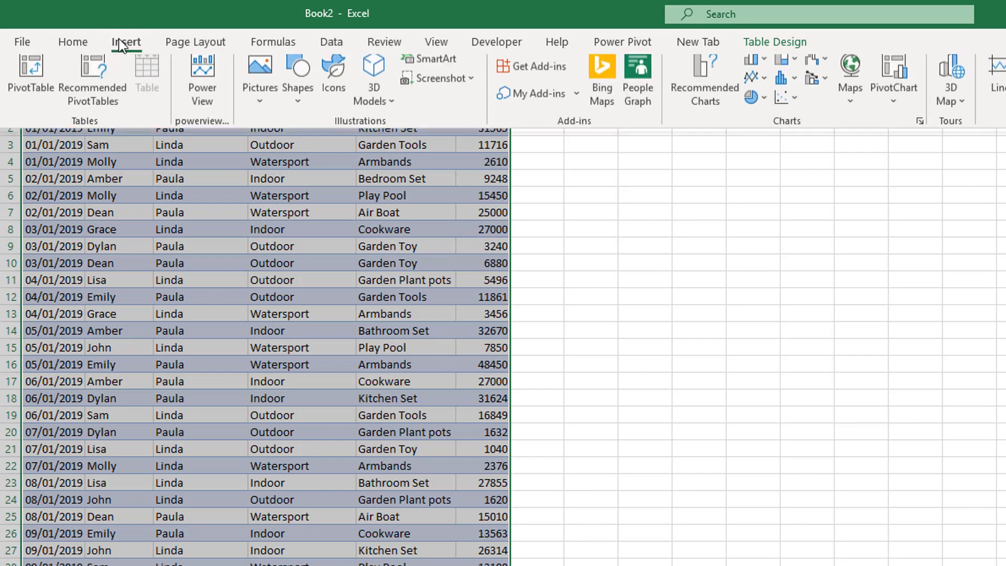
{"action": "left_click", "coordinate": [28, 79]}
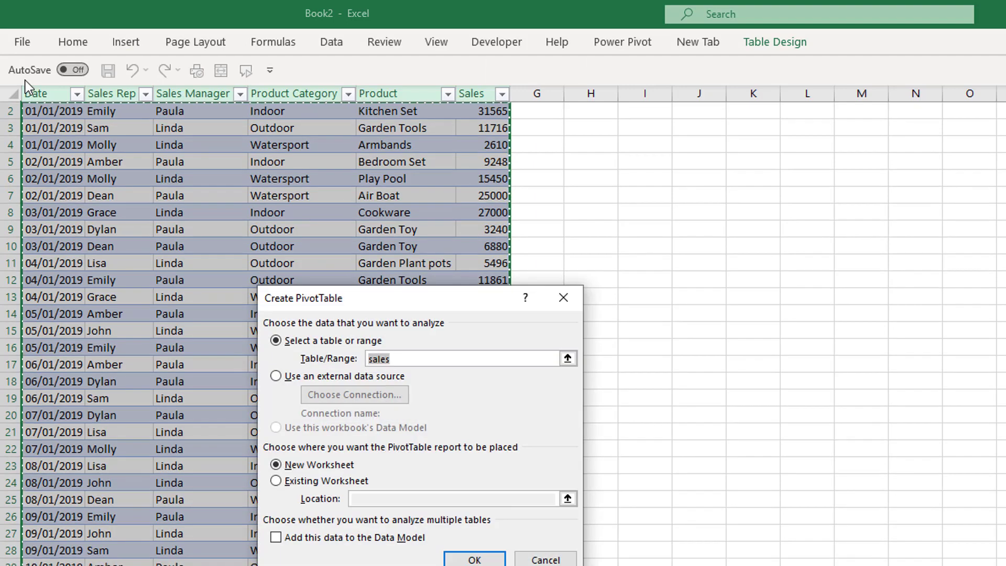
{"action": "left_click", "coordinate": [126, 42]}
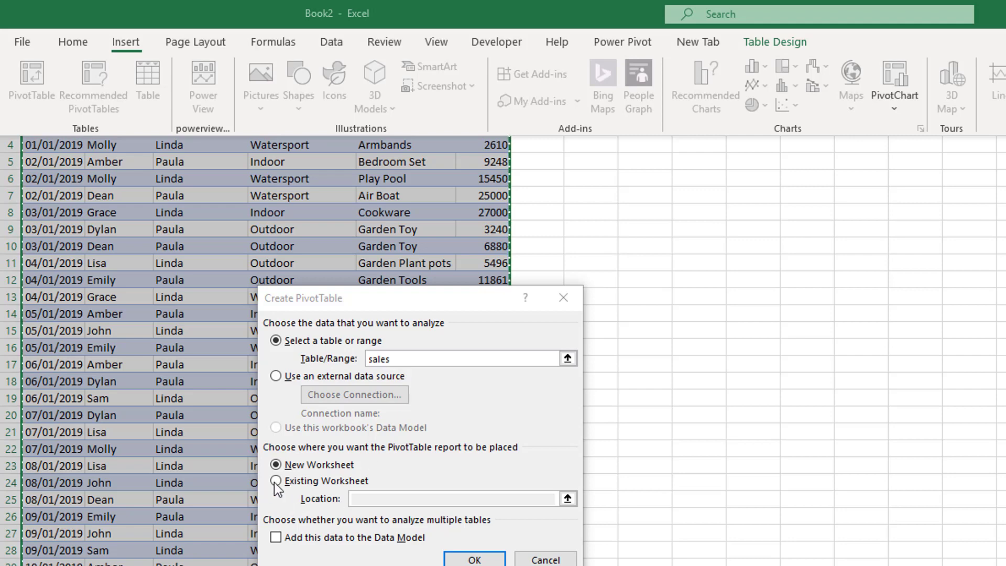
{"action": "left_click", "coordinate": [474, 560]}
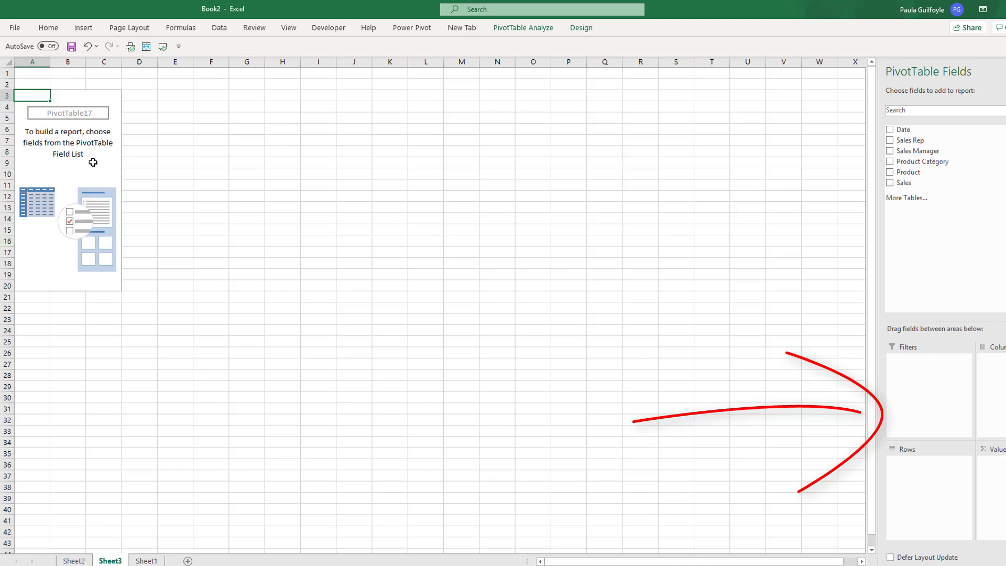
- Summarize Sales by Date in the PivotTable, keeping only Years and Date as row fields without Quarters
{"action": "left_click", "coordinate": [890, 183]}
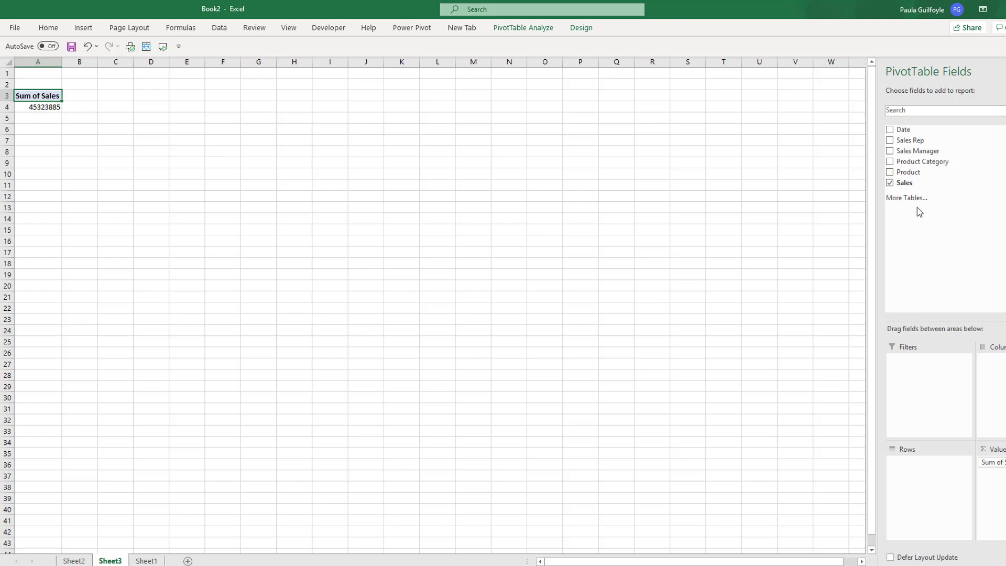
{"action": "left_click", "coordinate": [890, 130]}
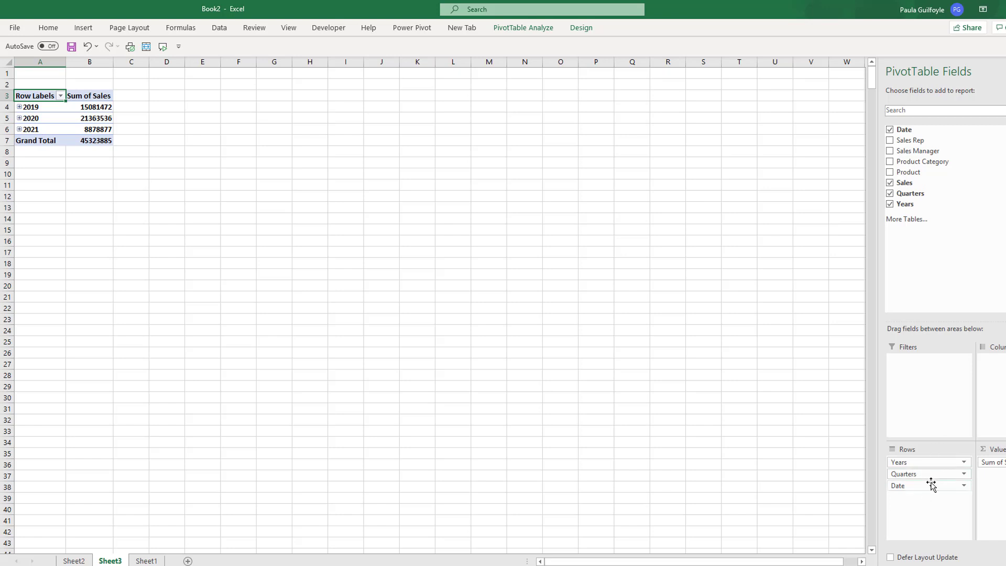
{"action": "left_click_drag", "start_coordinate": [929, 474], "coordinate": [658, 473]}
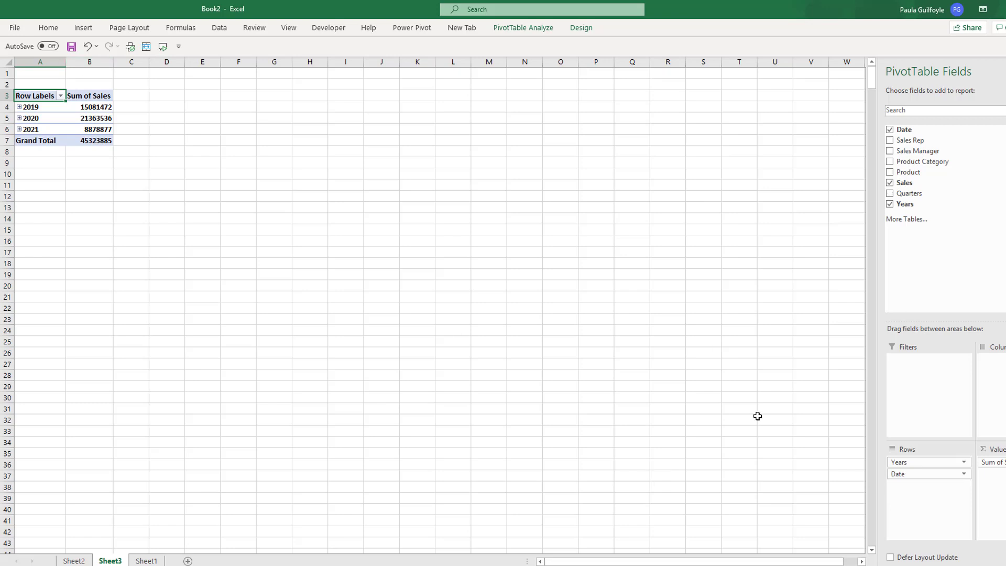
- Expand the 2019, 2020 and 2021 rows of the PivotTable to show the months
{"action": "left_click", "coordinate": [20, 107]}
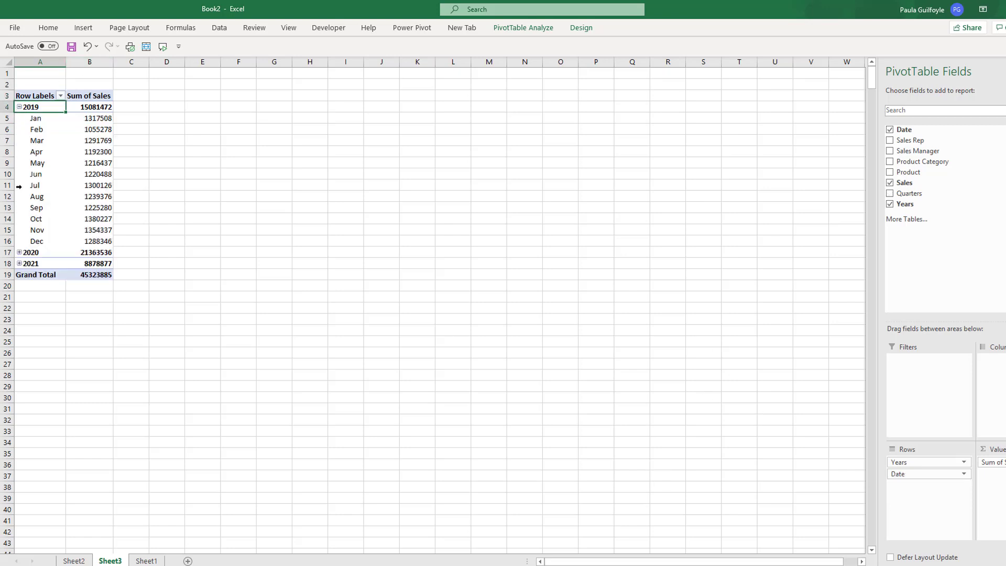
{"action": "left_click", "coordinate": [20, 253]}
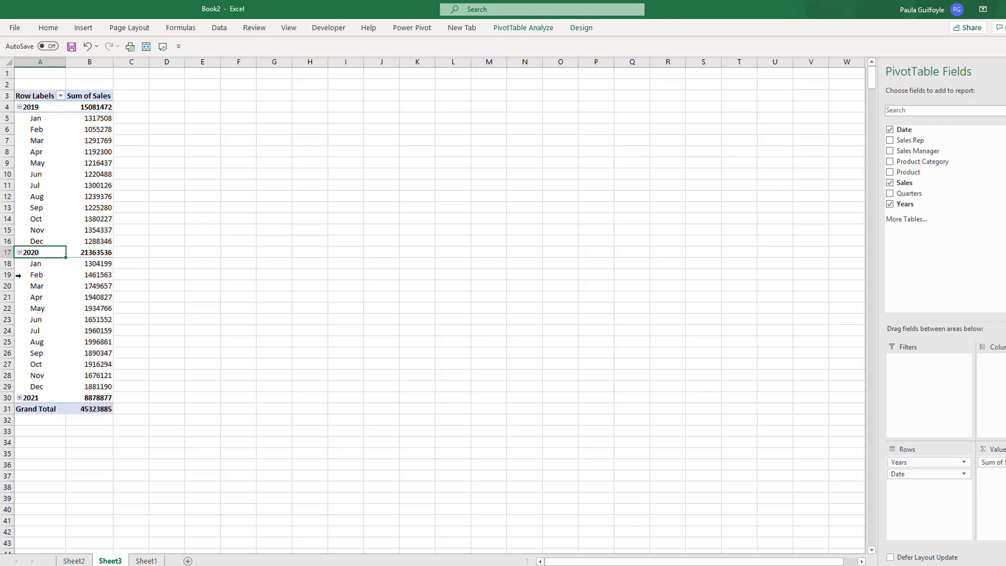
{"action": "left_click", "coordinate": [20, 398]}
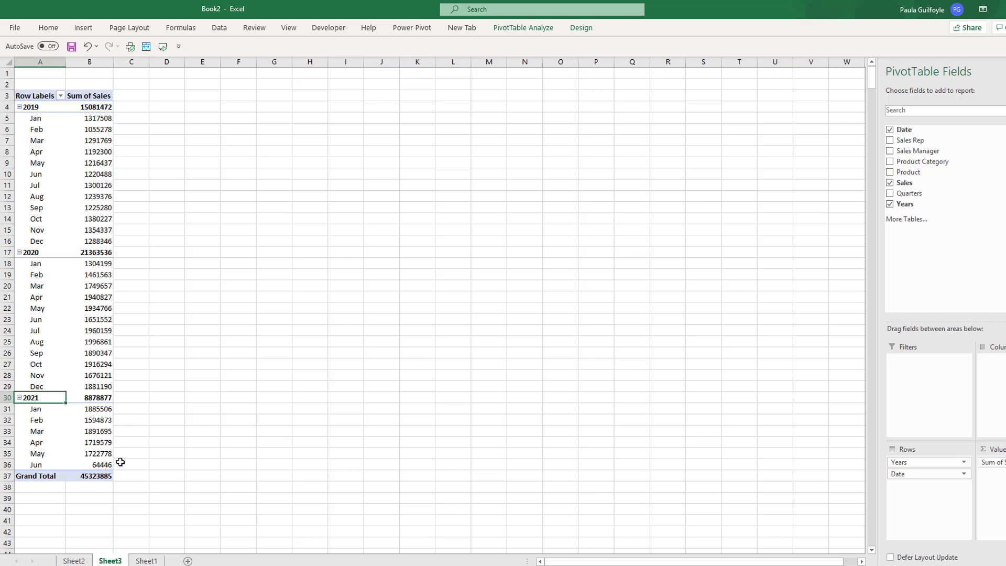
- Copy the entire monthly sales PivotTable and paste the duplicate at cell D3
{"action": "left_click_drag", "start_coordinate": [28, 95], "coordinate": [103, 473]}
{"action": "key", "text": "ctrl+c"}
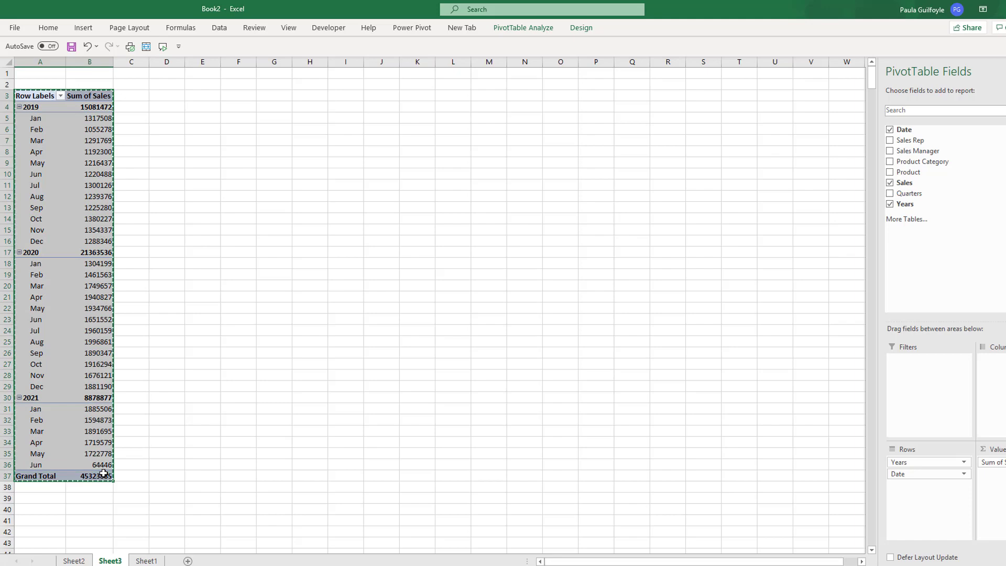
{"action": "left_click", "coordinate": [171, 96]}
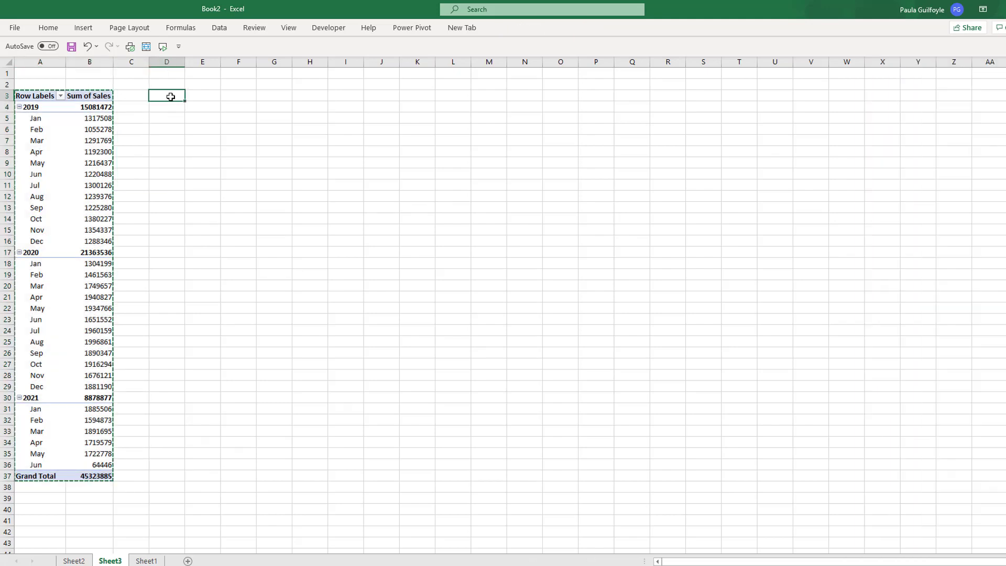
{"action": "right_click", "coordinate": [169, 96]}
{"action": "left_click", "coordinate": [199, 155]}
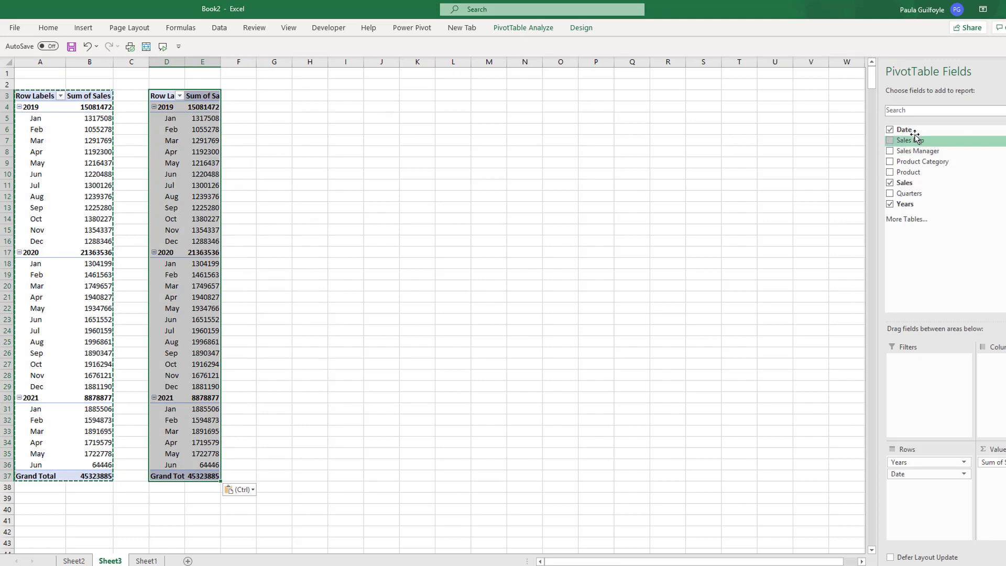
- Replace the Date and Years fields in the PivotTable at D3 with Sales Rep
{"action": "left_click", "coordinate": [890, 130]}
{"action": "left_click", "coordinate": [889, 204]}
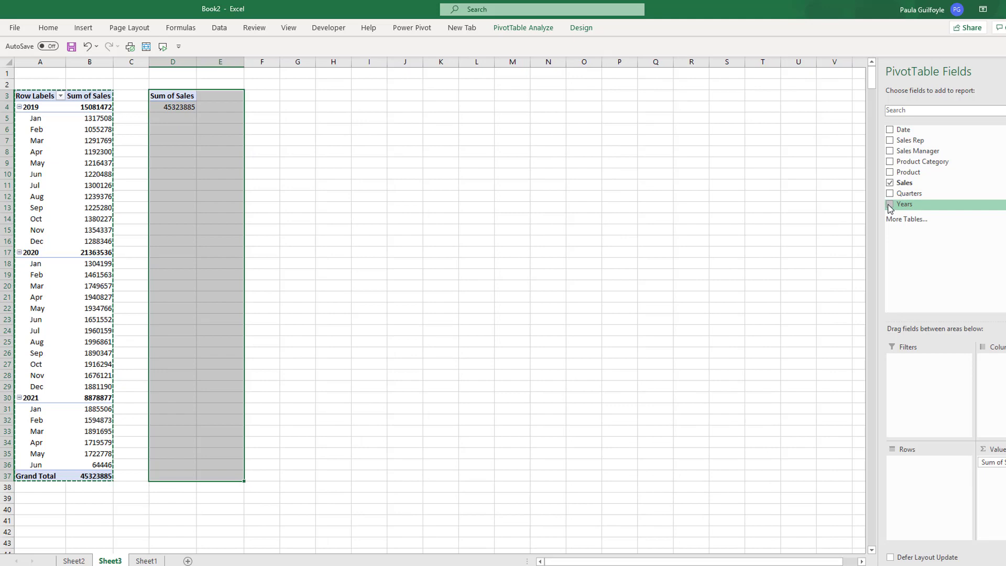
{"action": "left_click", "coordinate": [890, 141]}
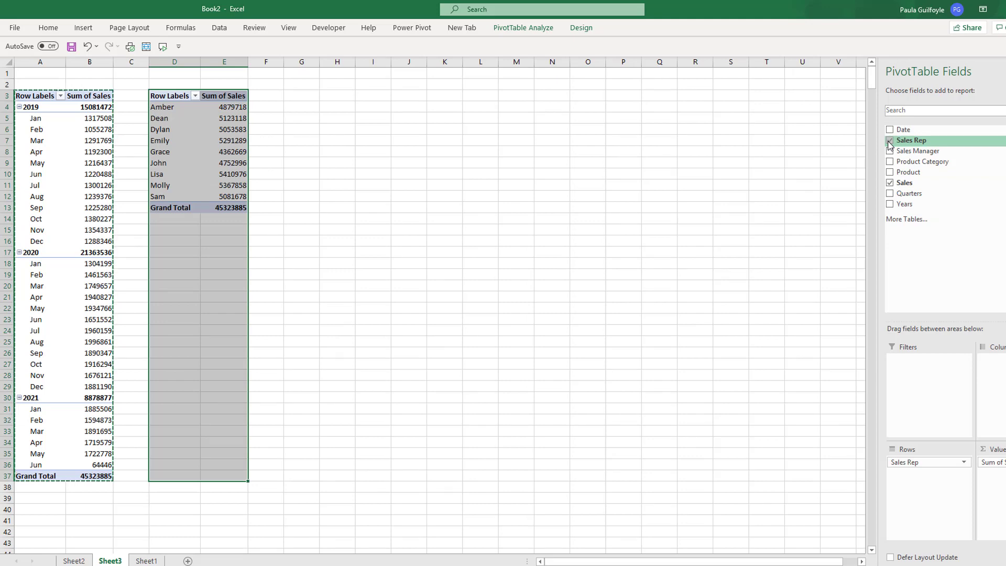
- Copy the Sales Rep PivotTable to cell G3 and replace the copy's Sales Rep field with Product
{"action": "left_click", "coordinate": [408, 159]}
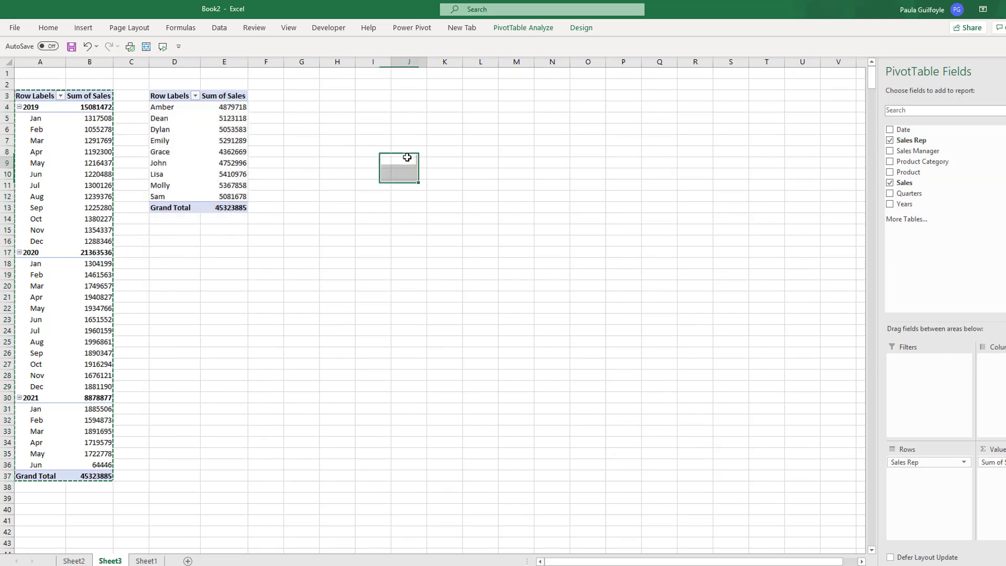
{"action": "left_click_drag", "start_coordinate": [171, 95], "coordinate": [231, 211]}
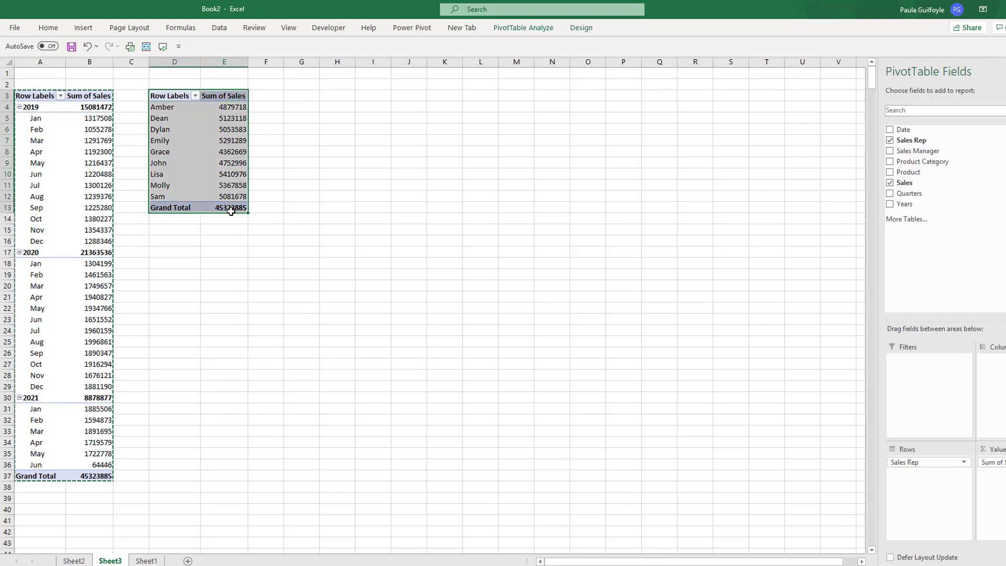
{"action": "left_click", "coordinate": [299, 95]}
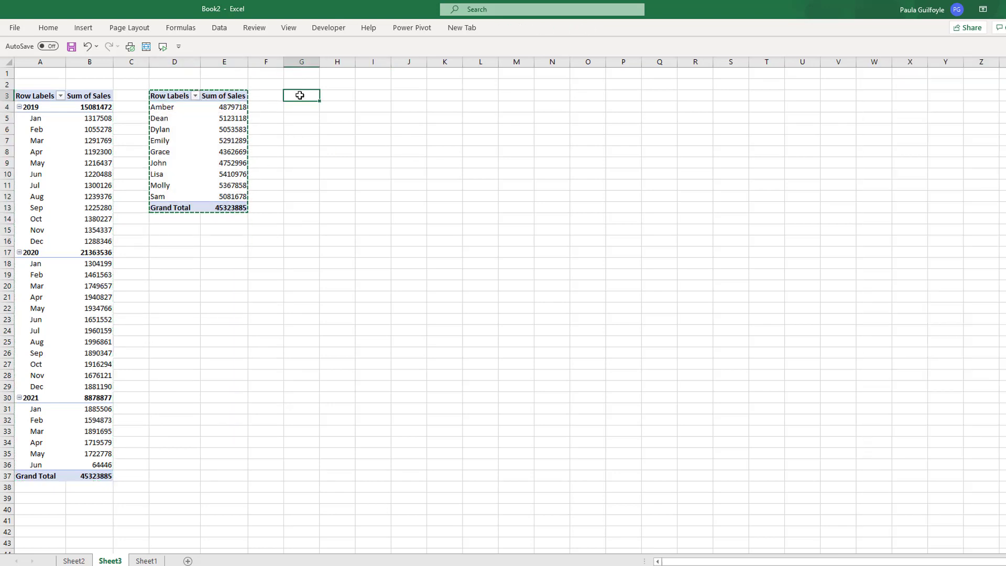
{"action": "key", "text": "ctrl+v"}
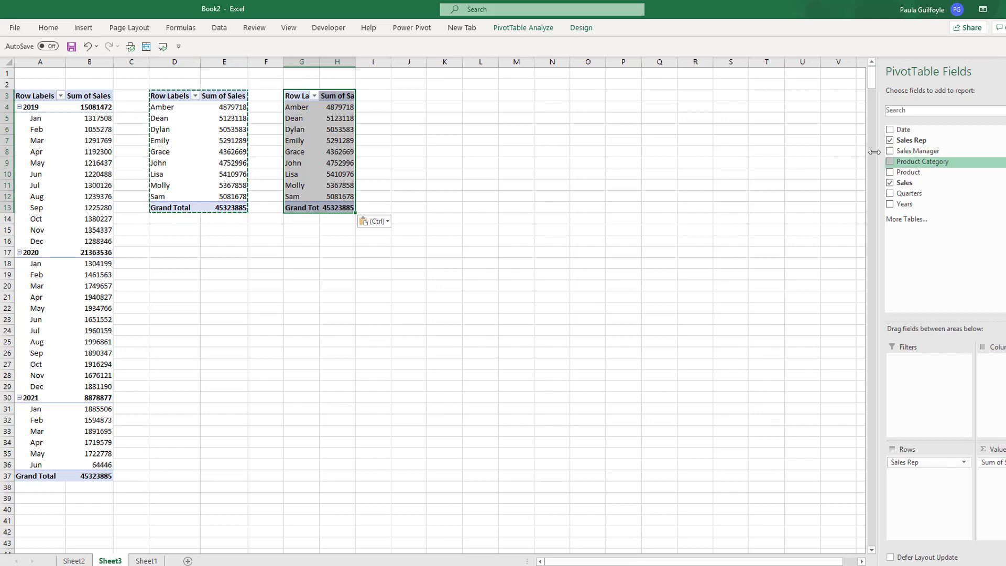
{"action": "left_click", "coordinate": [891, 141]}
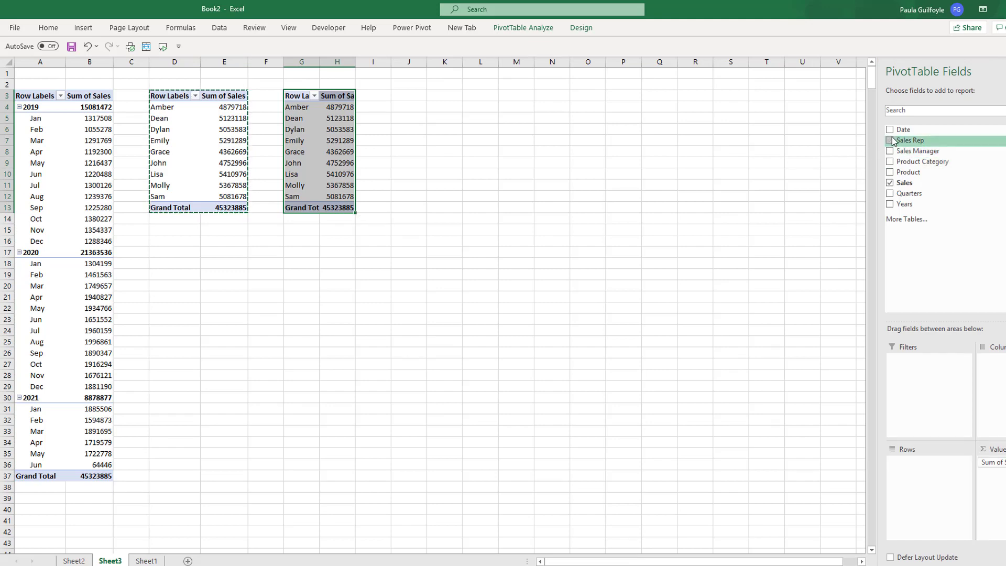
{"action": "left_click", "coordinate": [890, 172]}
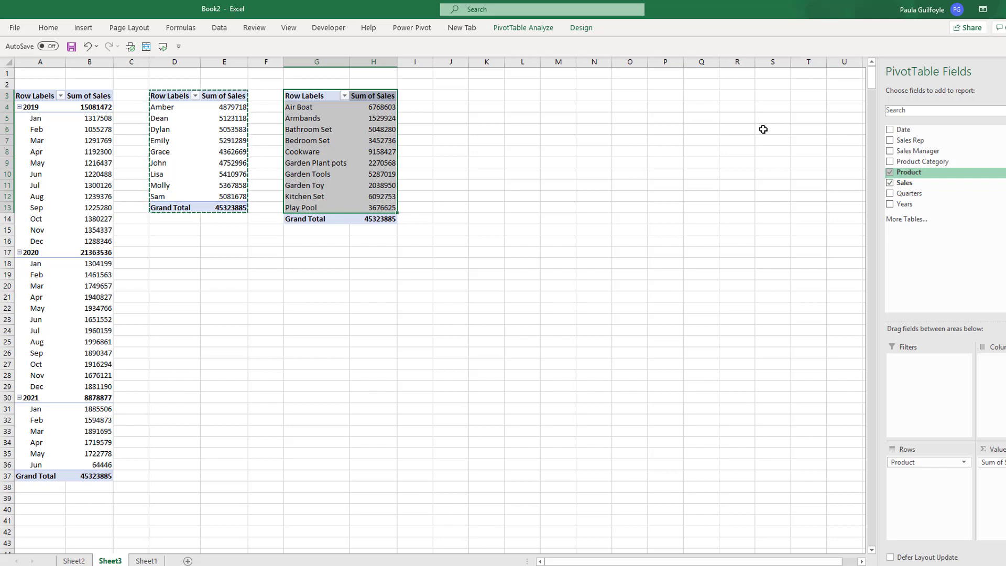
- Insert a Line PivotChart from the monthly sales PivotTable and widen it until every month label on the axis shows
{"action": "left_click_drag", "start_coordinate": [32, 95], "coordinate": [100, 475]}
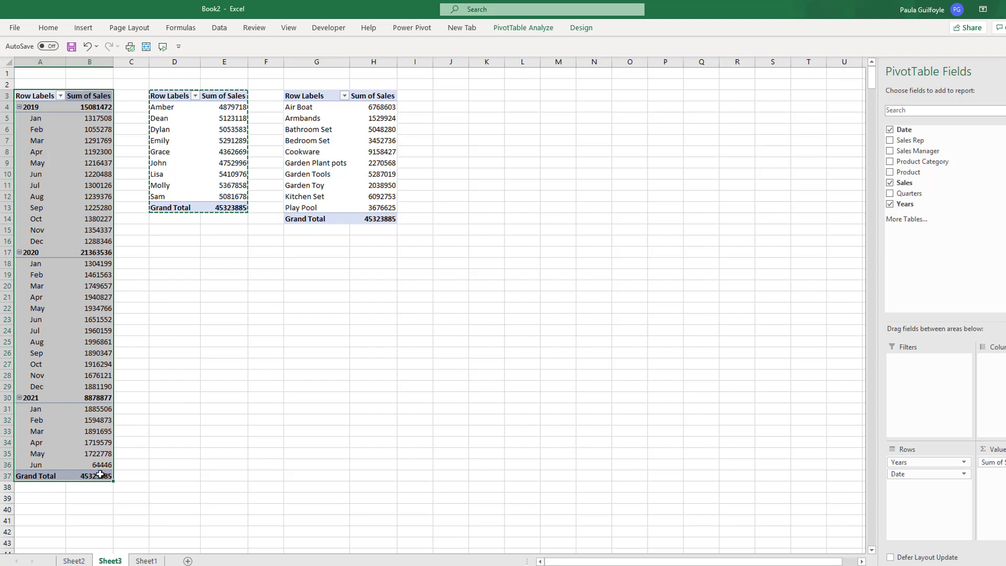
{"action": "left_click", "coordinate": [534, 29]}
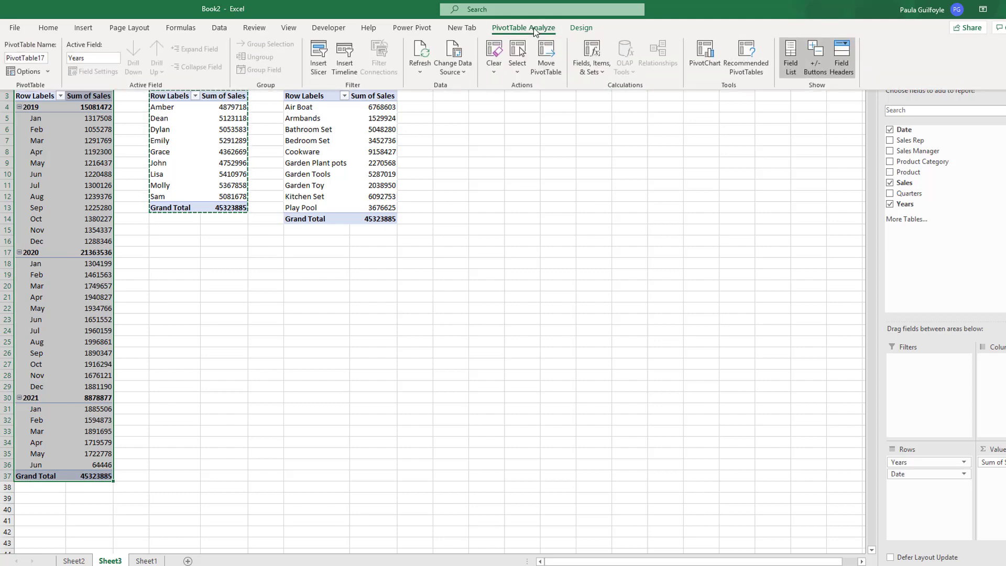
{"action": "left_click", "coordinate": [704, 57]}
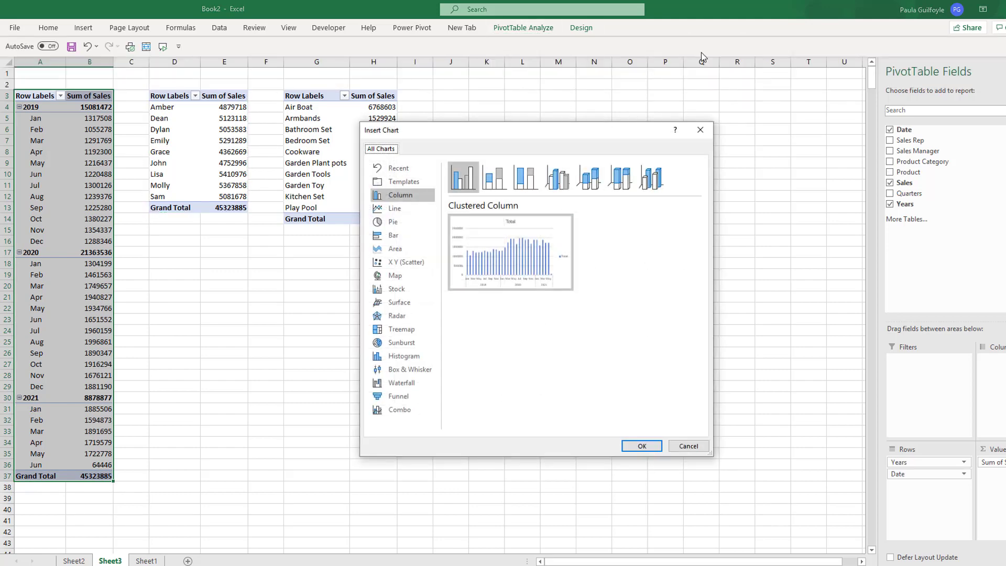
{"action": "left_click", "coordinate": [389, 212]}
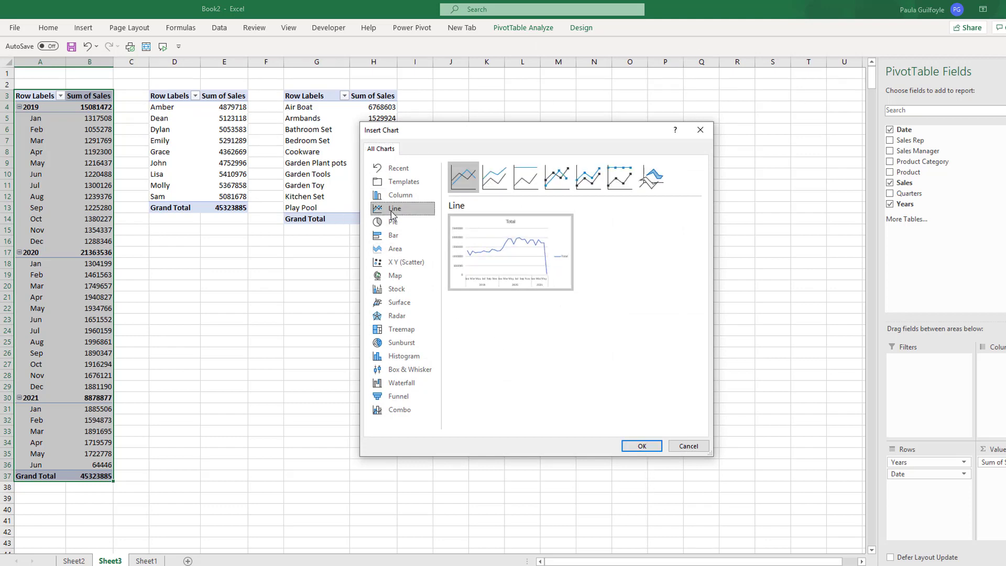
{"action": "left_click", "coordinate": [641, 446]}
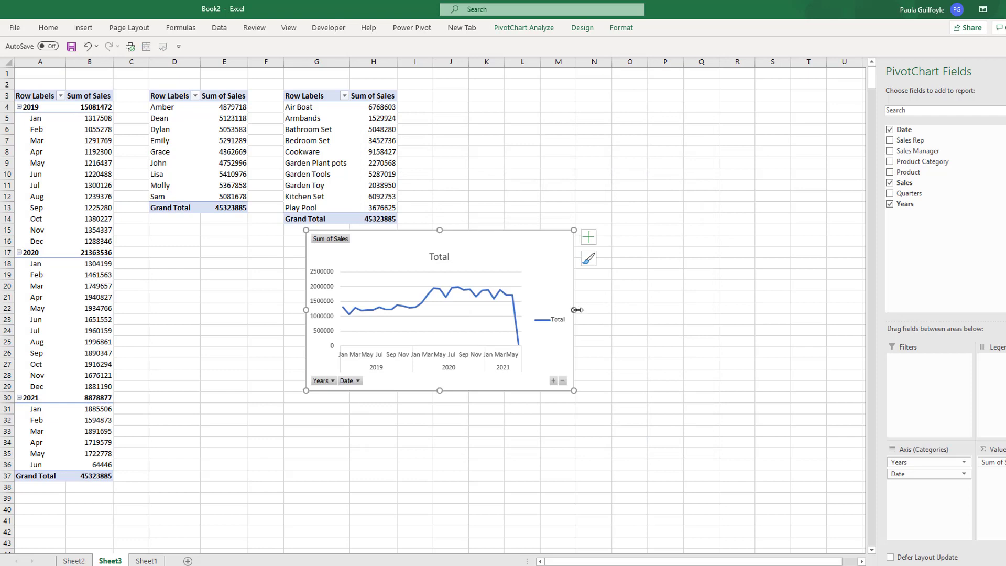
{"action": "left_click_drag", "start_coordinate": [574, 310], "coordinate": [756, 314]}
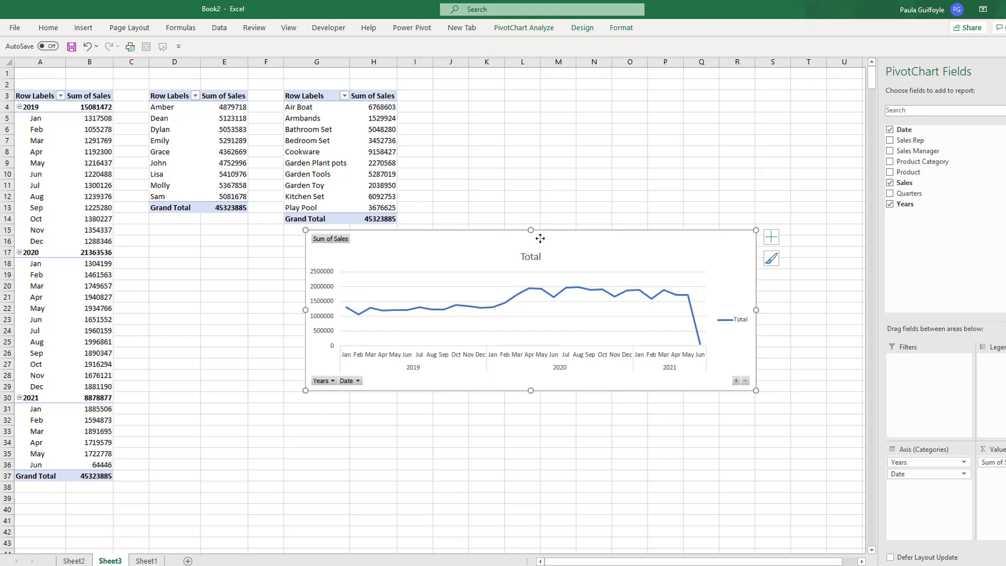
- Move the monthly sales line chart from Sheet3 to cell B4 on Sheet2
{"action": "key", "text": "Delete"}
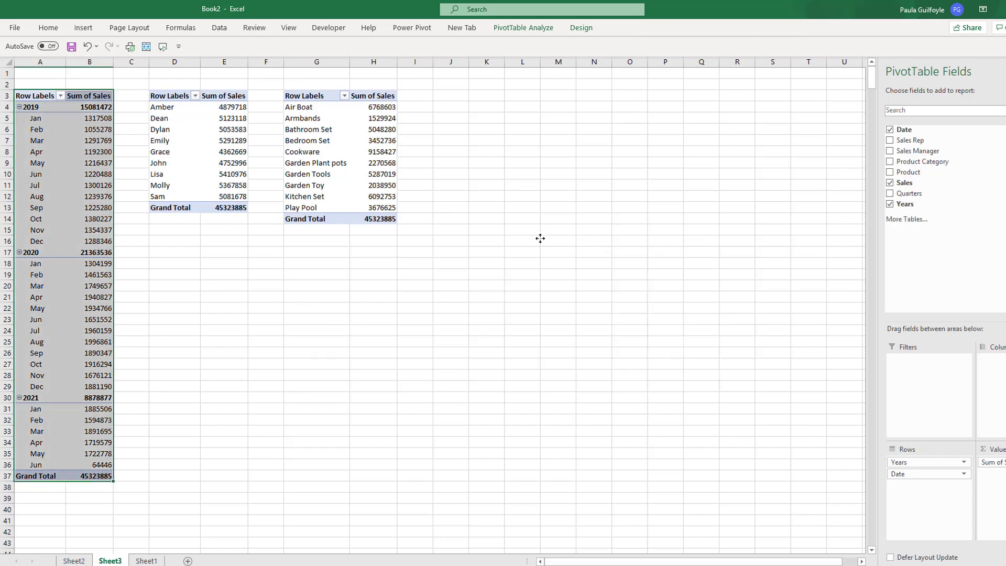
{"action": "left_click", "coordinate": [73, 560]}
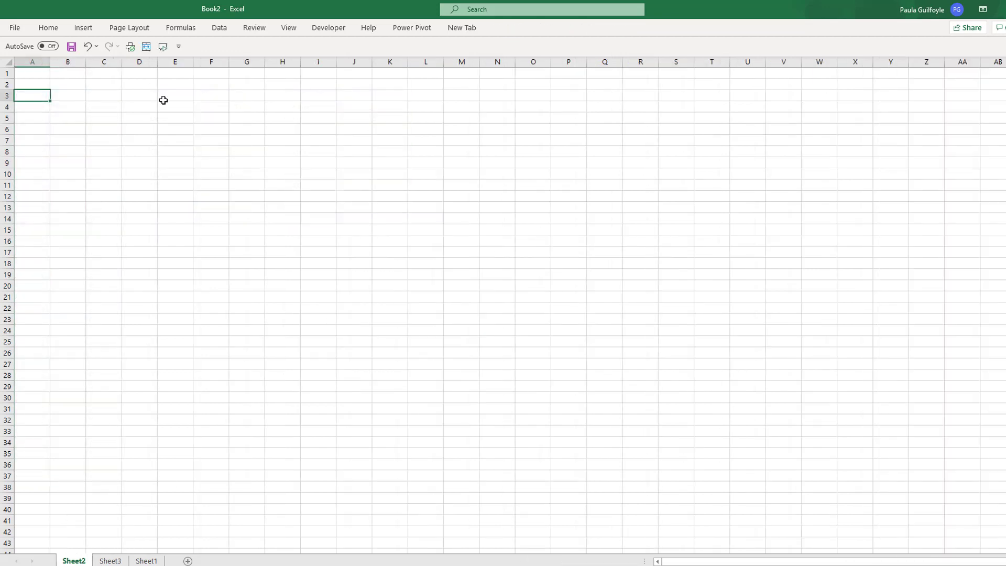
{"action": "left_click", "coordinate": [70, 107]}
{"action": "key", "text": "ctrl+v"}
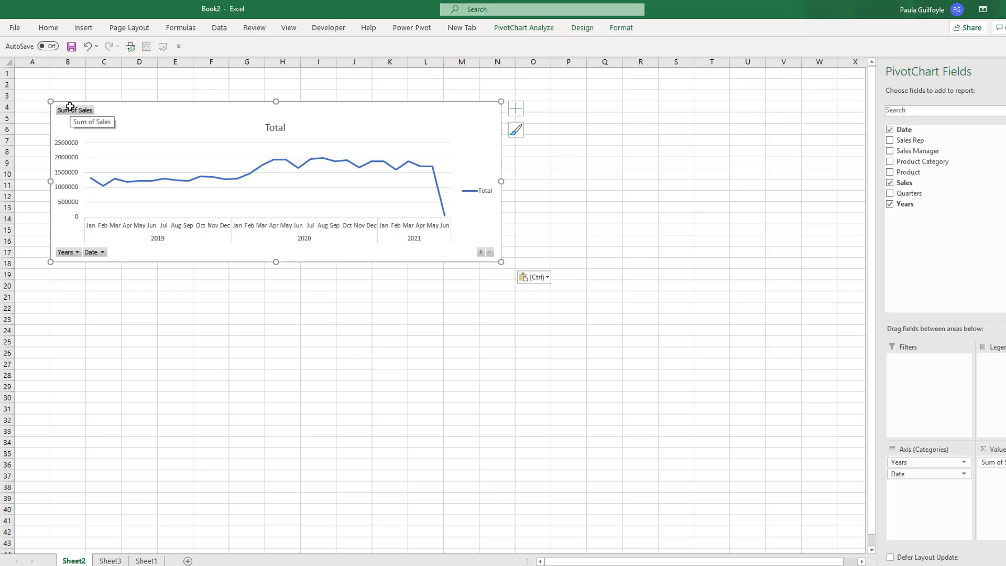
- Make row 1 of Sheet2 taller and fill cells A1:T1 with the second-darkest theme green
{"action": "left_click_drag", "start_coordinate": [5, 78], "coordinate": [705, 89]}
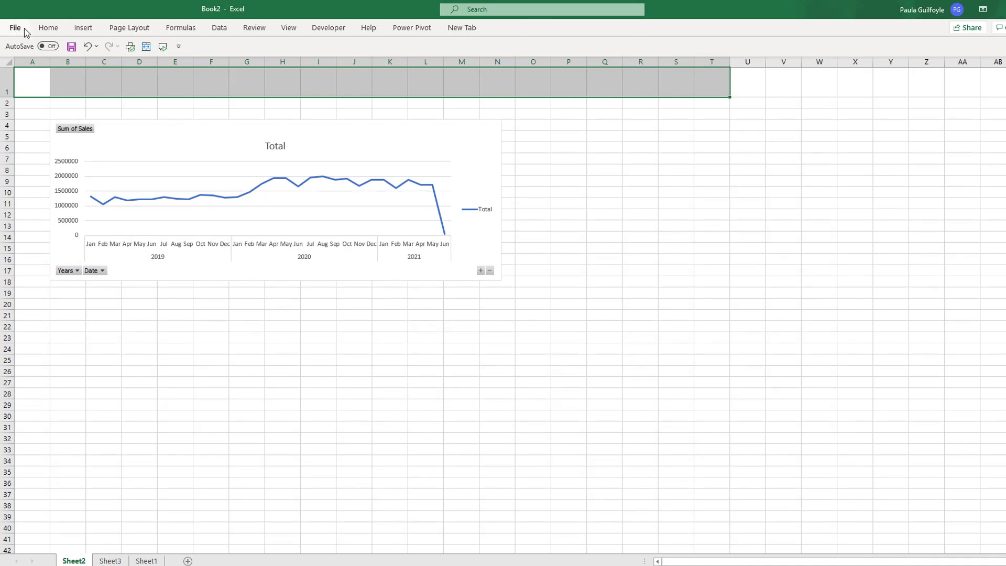
{"action": "left_click", "coordinate": [55, 31]}
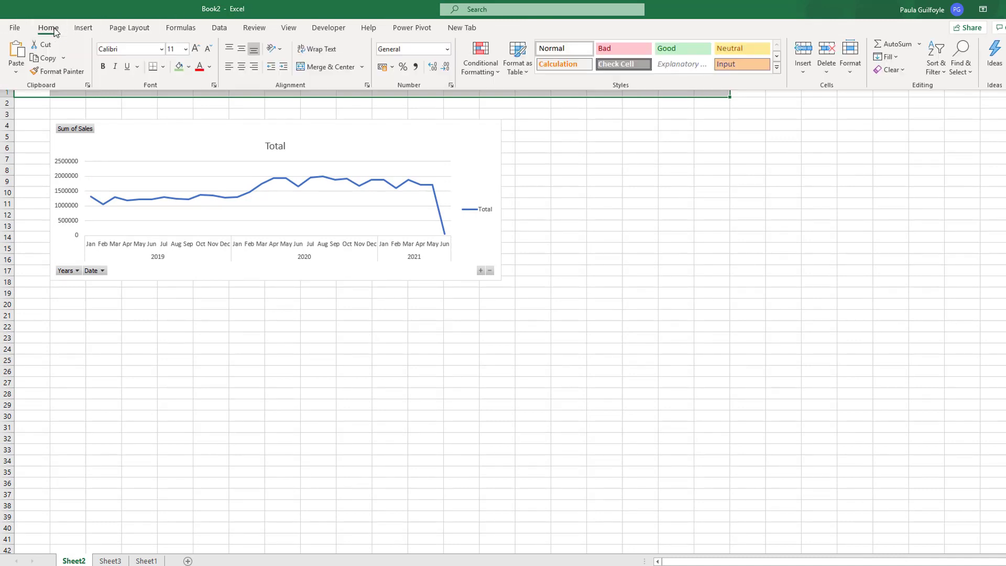
{"action": "left_click", "coordinate": [214, 87]}
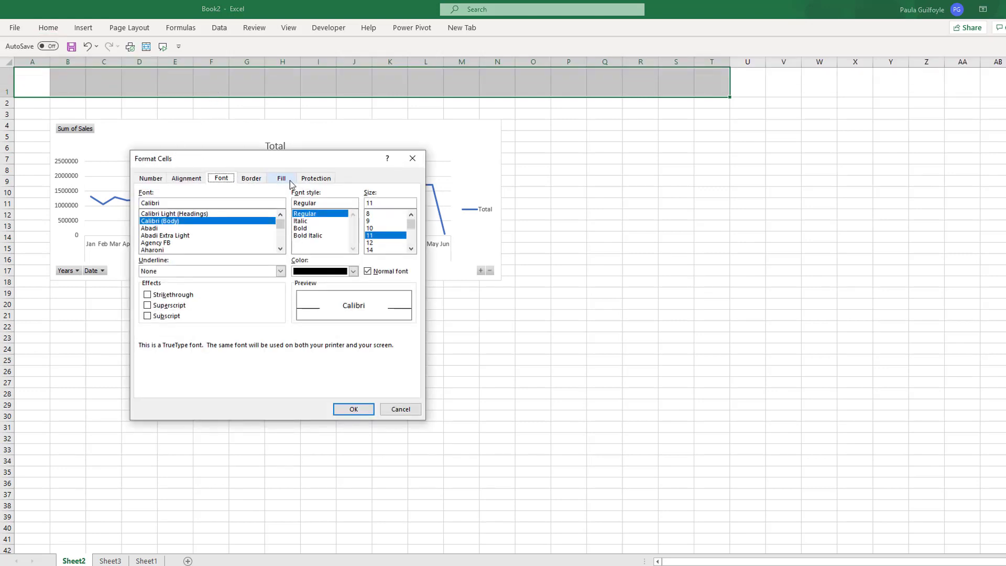
{"action": "left_click", "coordinate": [282, 178]}
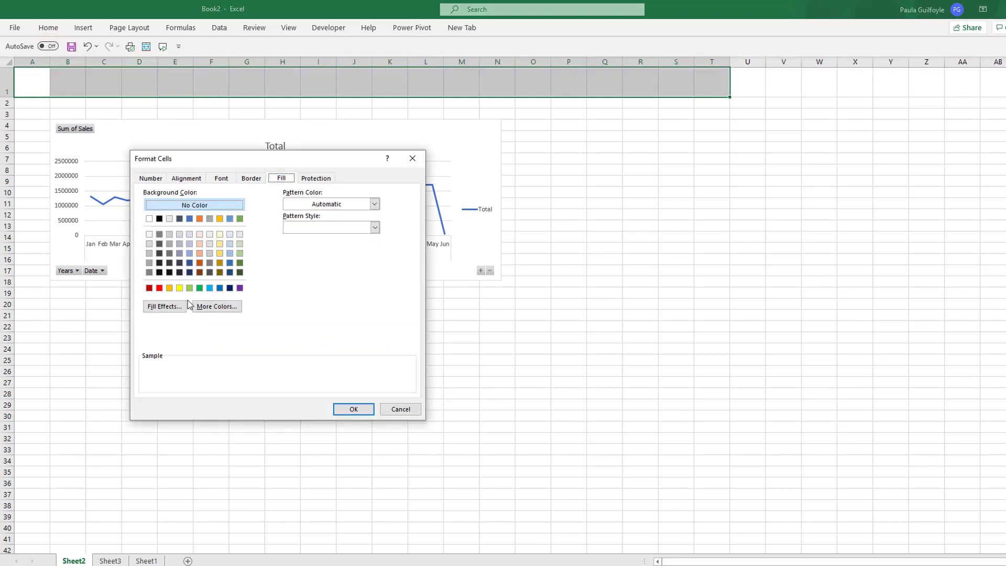
{"action": "left_click", "coordinate": [240, 263]}
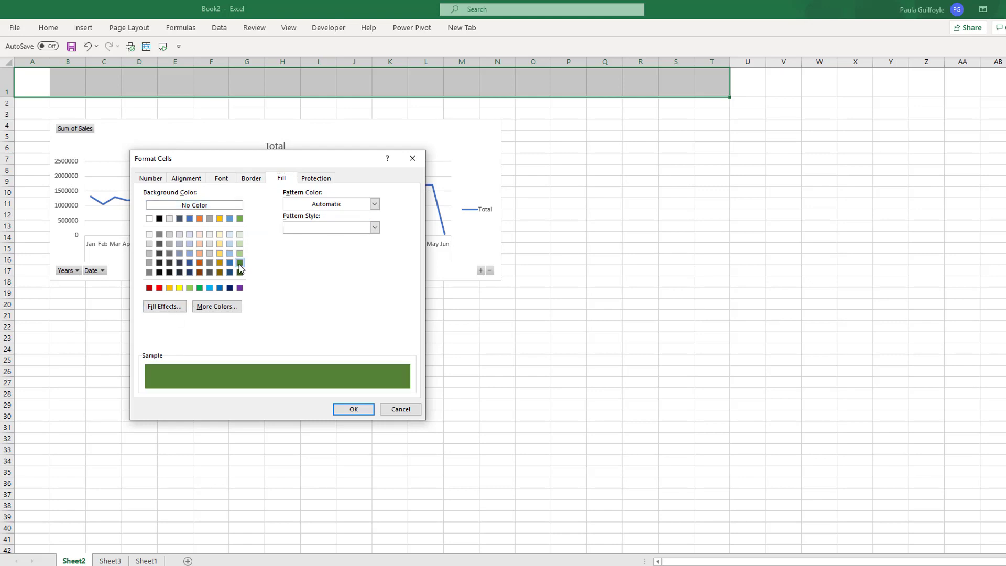
{"action": "left_click", "coordinate": [353, 409]}
- Set up a two-color gradient fill for cells A2:T2 with light green as Color 1 and the darkest theme green as Color 2
{"action": "left_click_drag", "start_coordinate": [23, 104], "coordinate": [719, 102]}
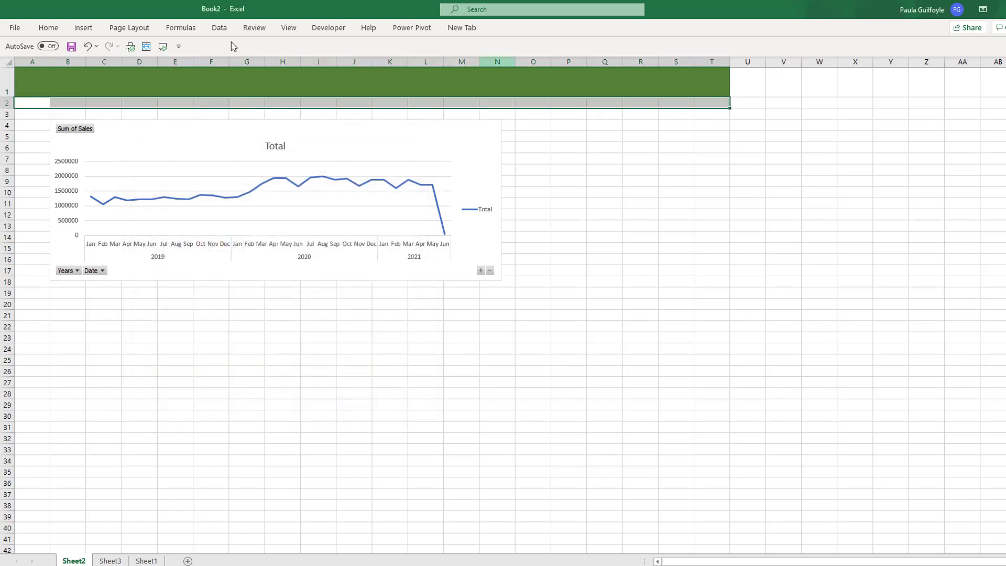
{"action": "left_click", "coordinate": [46, 30]}
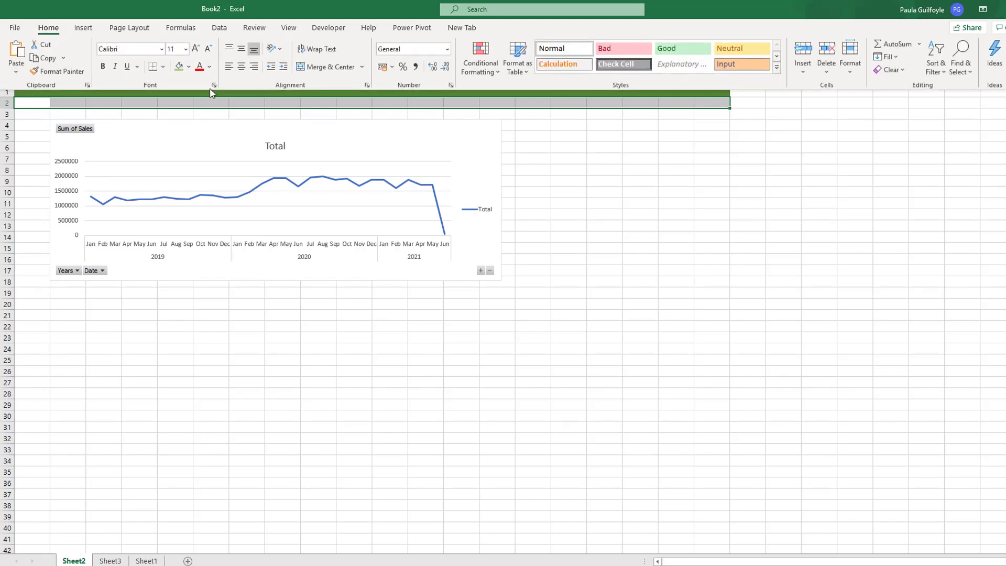
{"action": "left_click", "coordinate": [215, 86]}
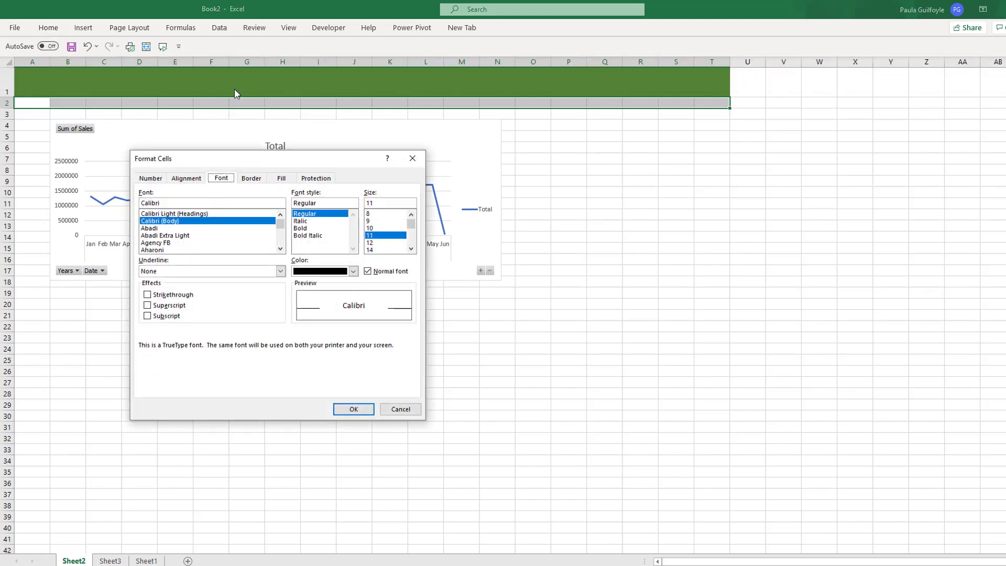
{"action": "left_click", "coordinate": [282, 178]}
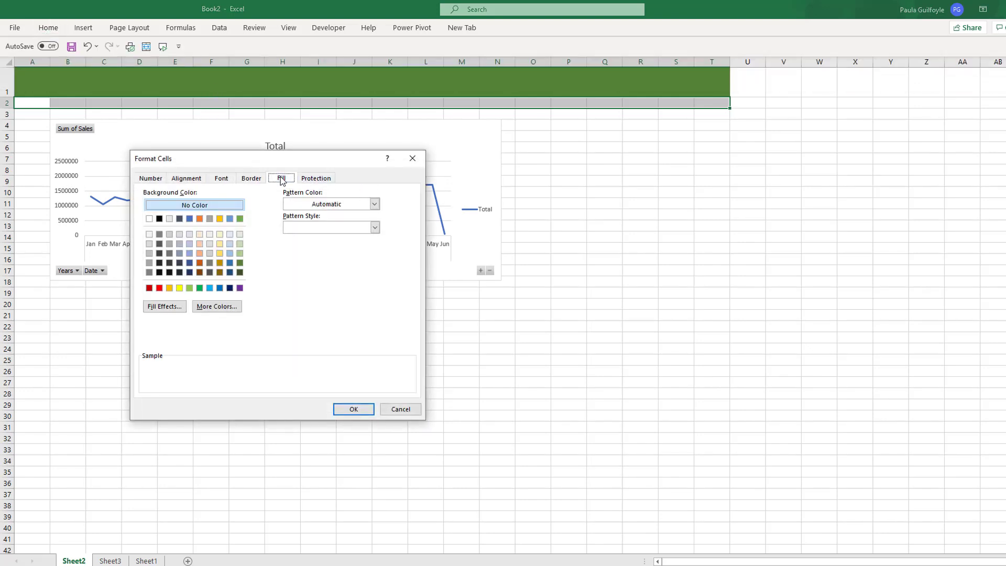
{"action": "left_click", "coordinate": [162, 308]}
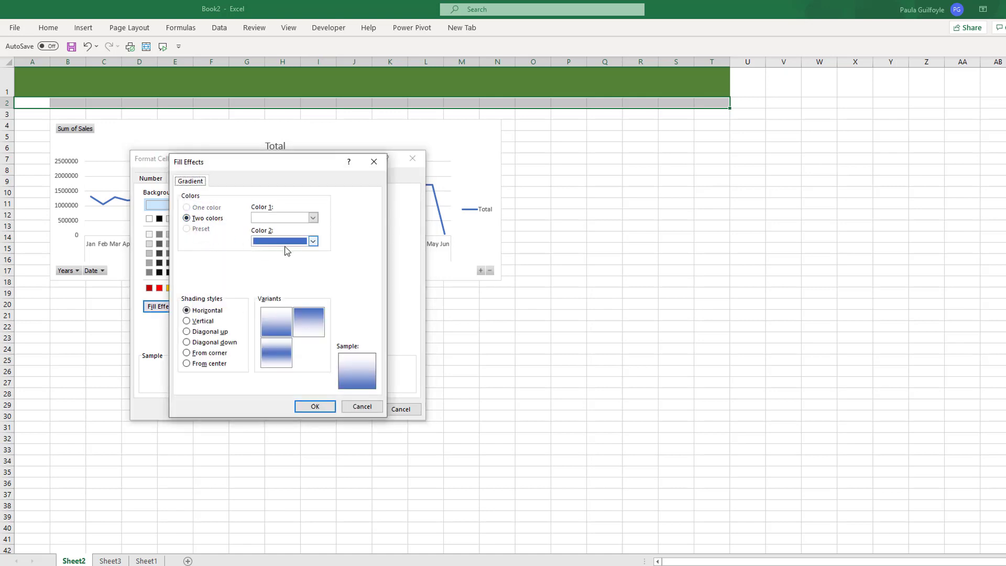
{"action": "left_click", "coordinate": [314, 241]}
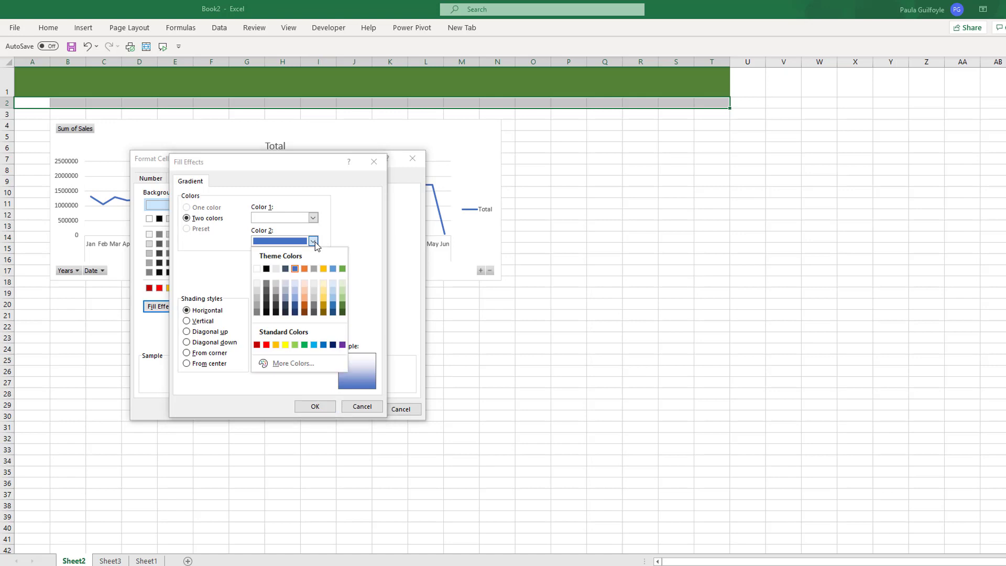
{"action": "left_click", "coordinate": [344, 313]}
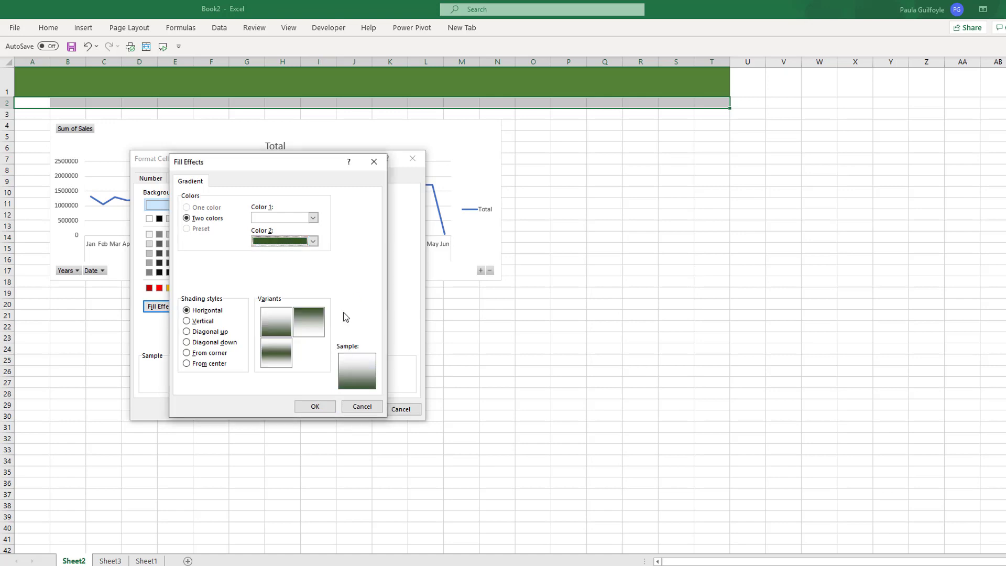
{"action": "left_click", "coordinate": [313, 218]}
{"action": "left_click", "coordinate": [344, 271]}
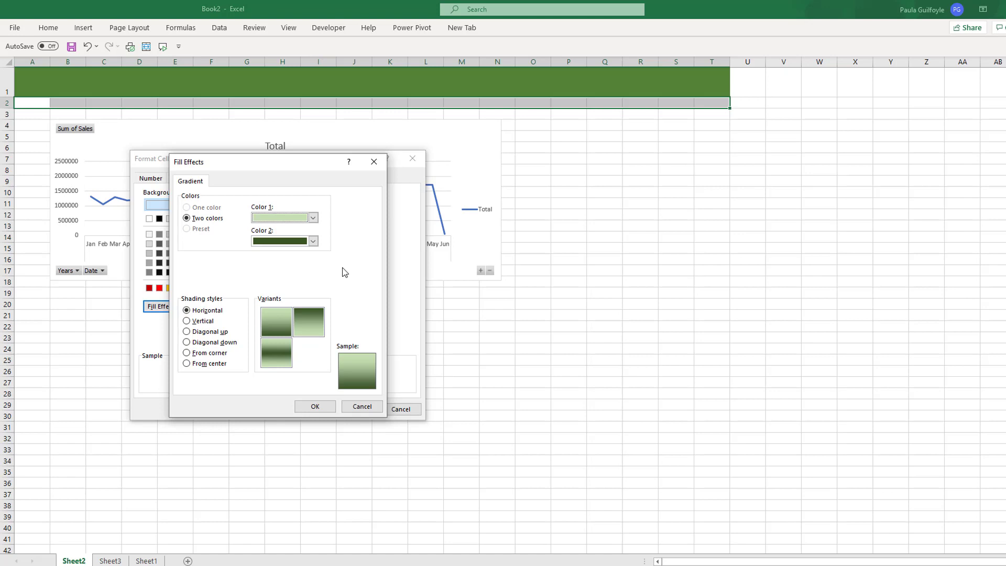
- Apply the horizontal gradient variant fading from dark at the top to light at the bottom, and make row 2 taller
{"action": "left_click", "coordinate": [313, 325]}
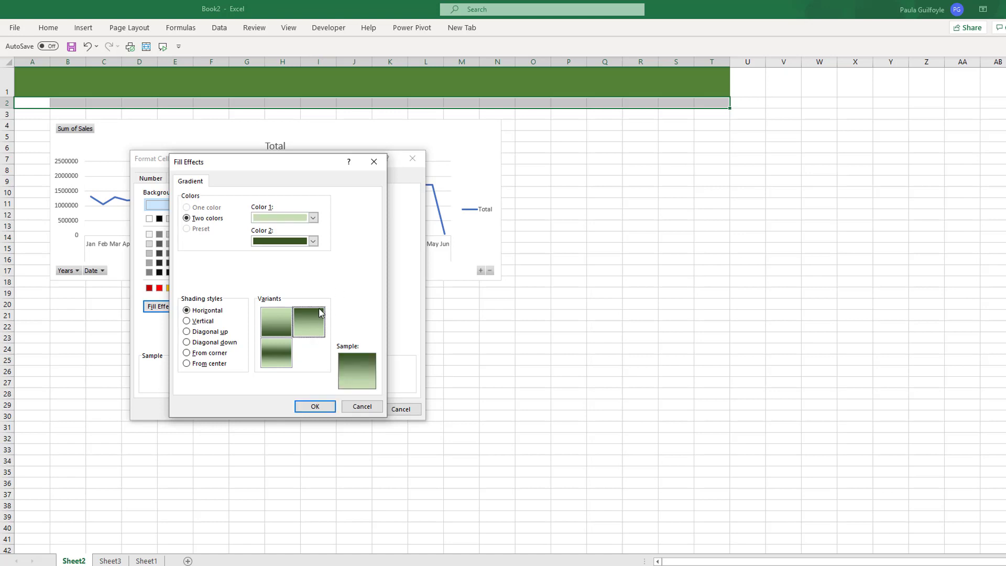
{"action": "left_click", "coordinate": [315, 407]}
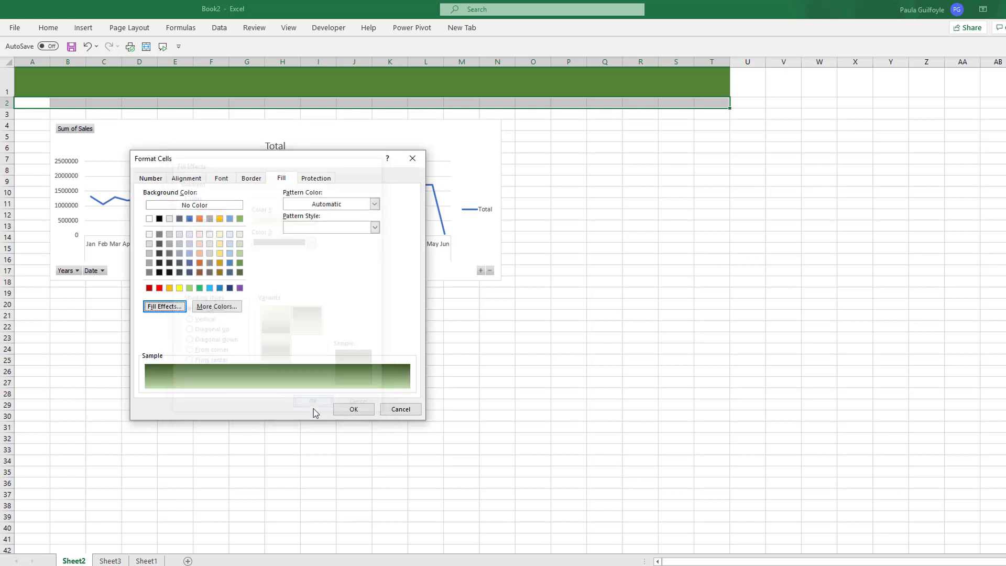
{"action": "left_click", "coordinate": [354, 409]}
{"action": "left_click_drag", "start_coordinate": [11, 108], "coordinate": [11, 118]}
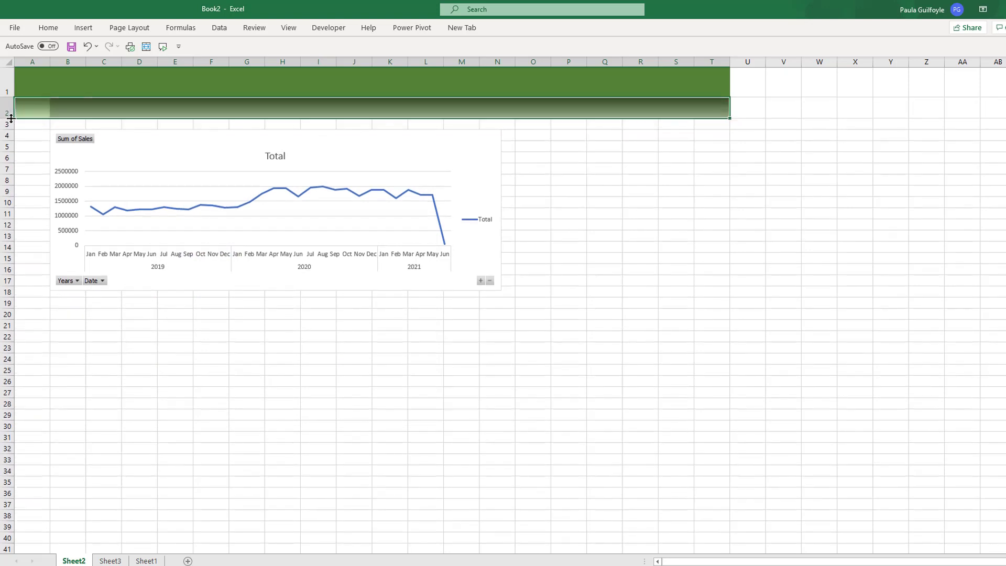
{"action": "left_click", "coordinate": [406, 81]}
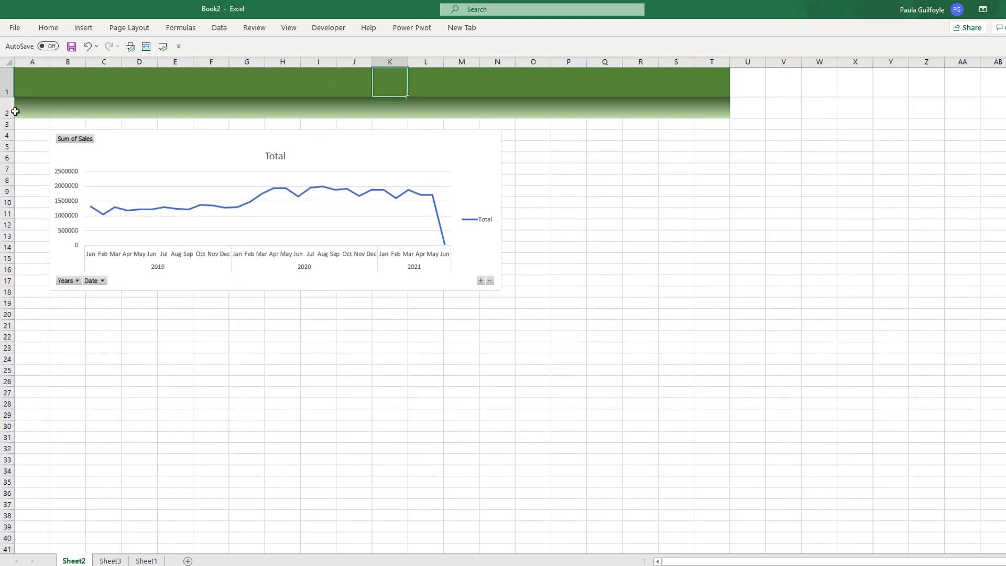
- Change Color 2 of the A2:T2 gradient to the same green as row 1, keeping the dark-to-light horizontal variant
{"action": "left_click_drag", "start_coordinate": [27, 105], "coordinate": [720, 111]}
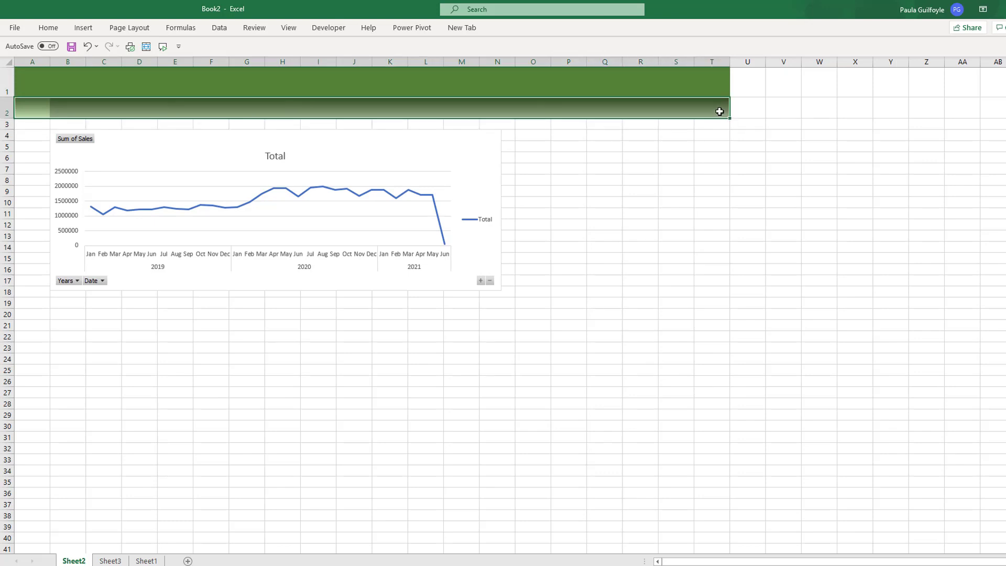
{"action": "left_click", "coordinate": [43, 29]}
{"action": "left_click", "coordinate": [190, 66]}
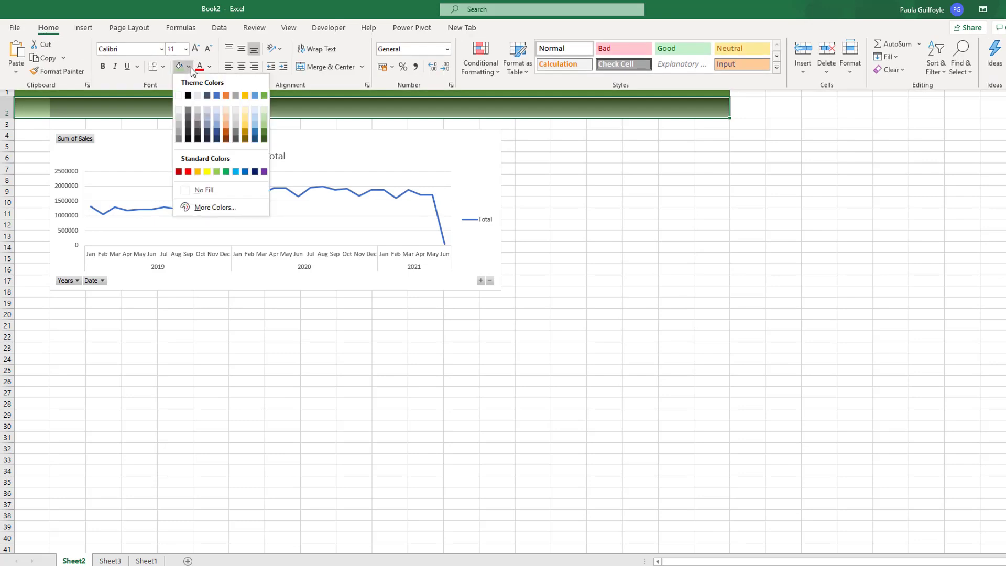
{"action": "left_click", "coordinate": [216, 48]}
{"action": "left_click", "coordinate": [215, 85]}
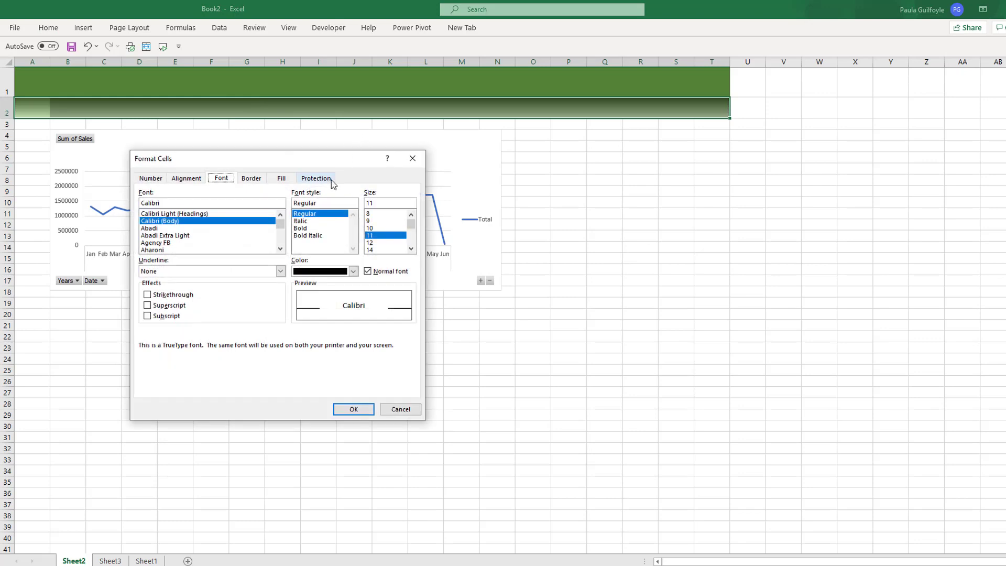
{"action": "left_click", "coordinate": [282, 178]}
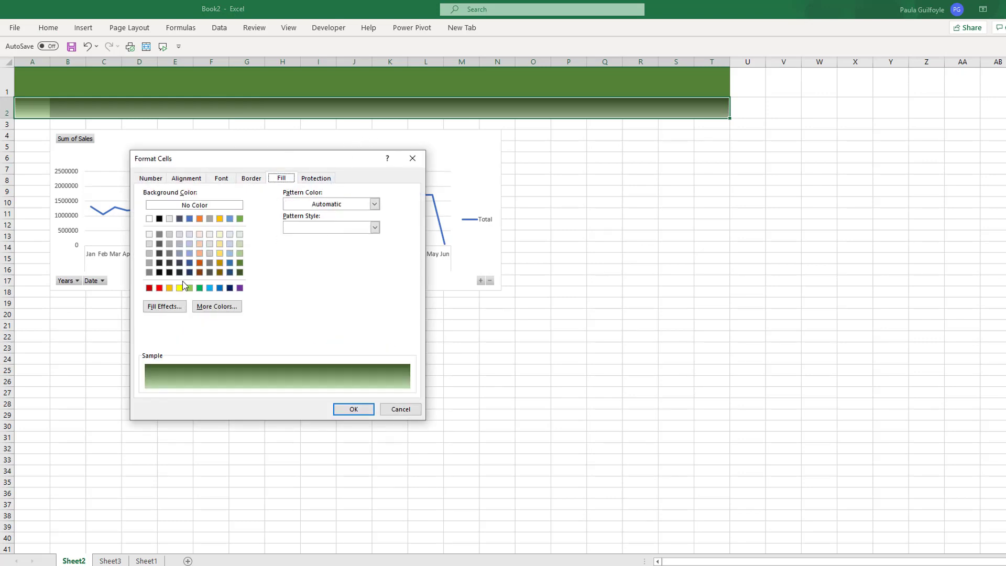
{"action": "left_click", "coordinate": [170, 305]}
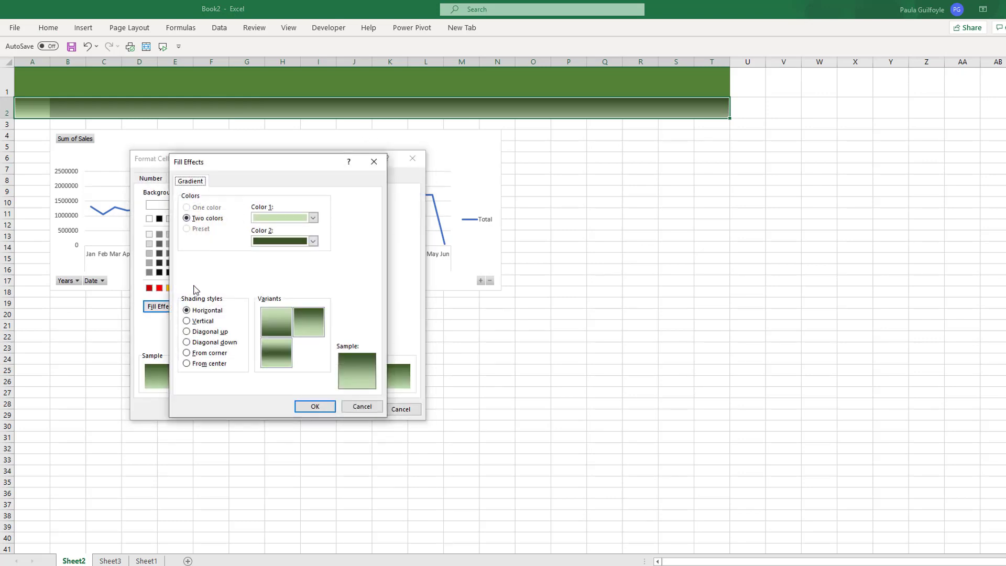
{"action": "left_click", "coordinate": [313, 241]}
{"action": "left_click", "coordinate": [345, 311]}
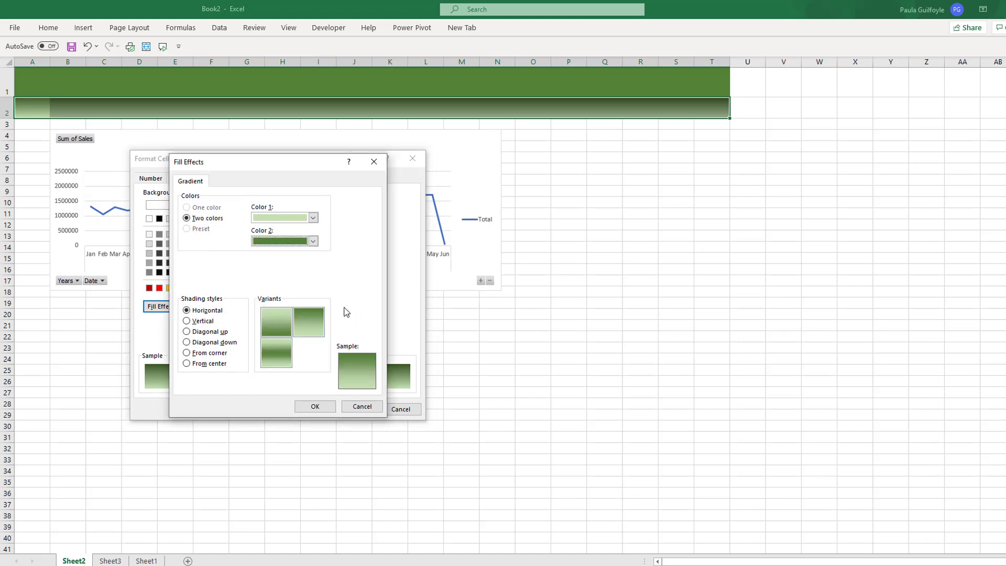
{"action": "left_click", "coordinate": [315, 329]}
{"action": "left_click", "coordinate": [315, 406]}
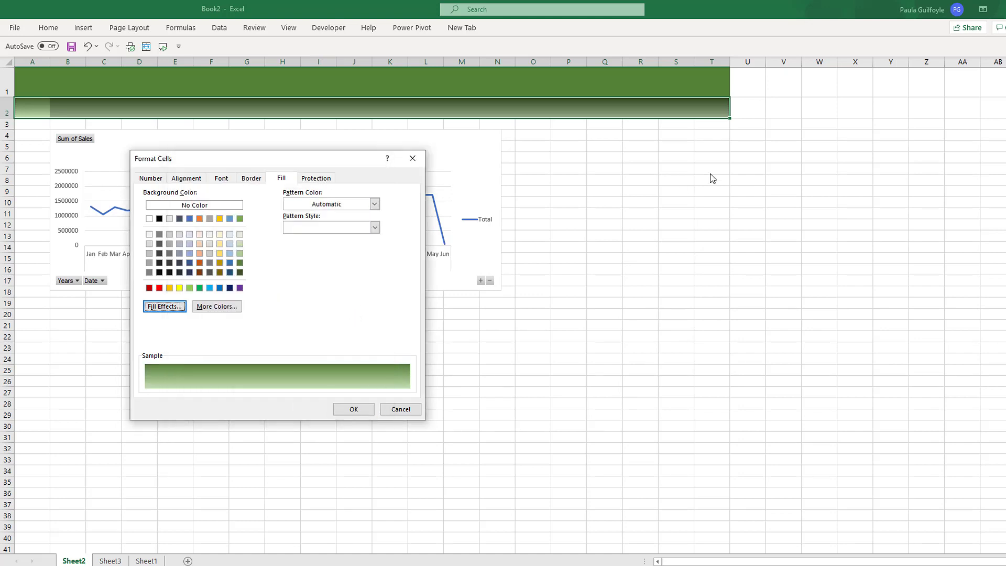
{"action": "left_click", "coordinate": [352, 410]}
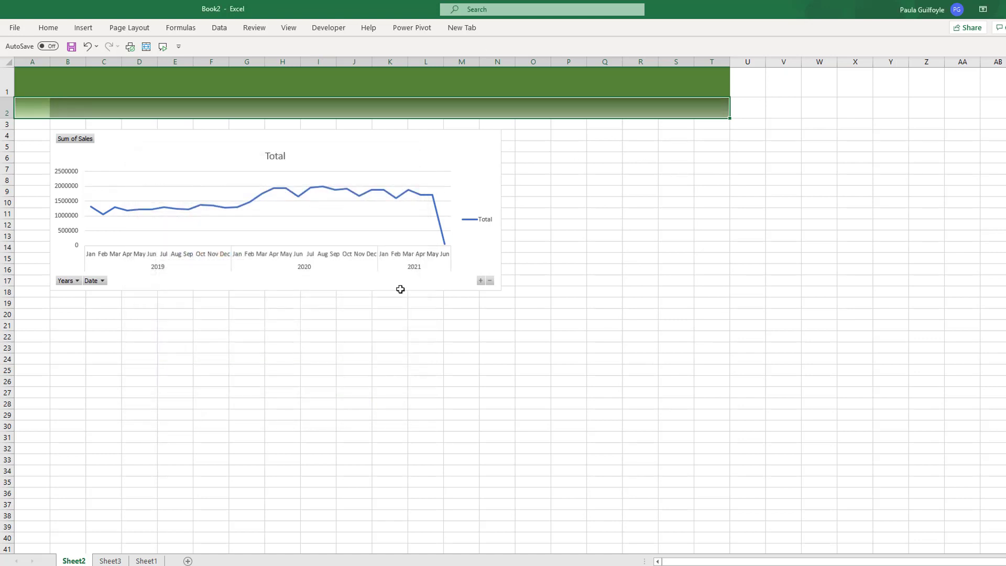
{"action": "left_click", "coordinate": [461, 79]}
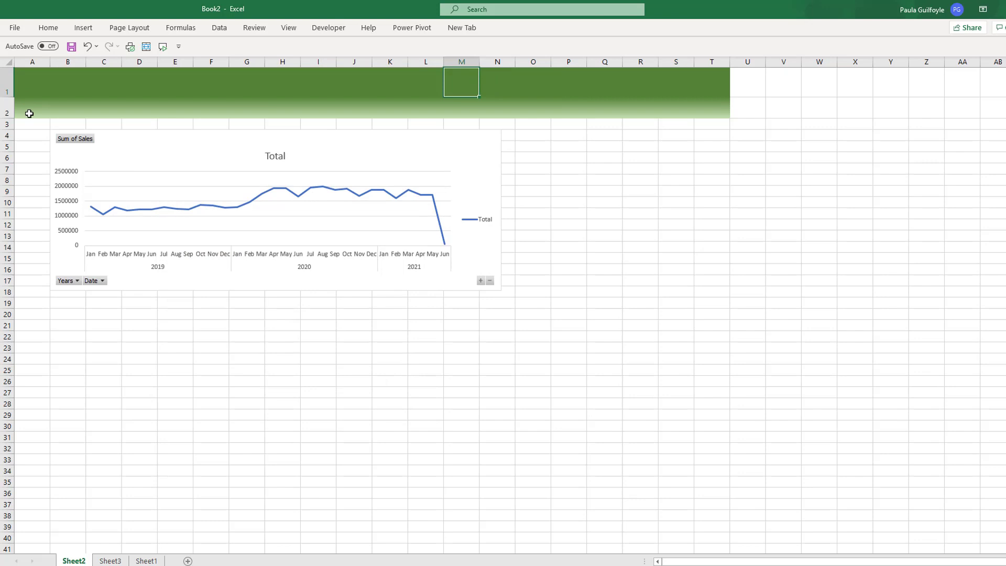
- Move the sales line chart and widen it under the banner to span roughly columns B to S
{"action": "left_click_drag", "start_coordinate": [171, 144], "coordinate": [206, 142]}
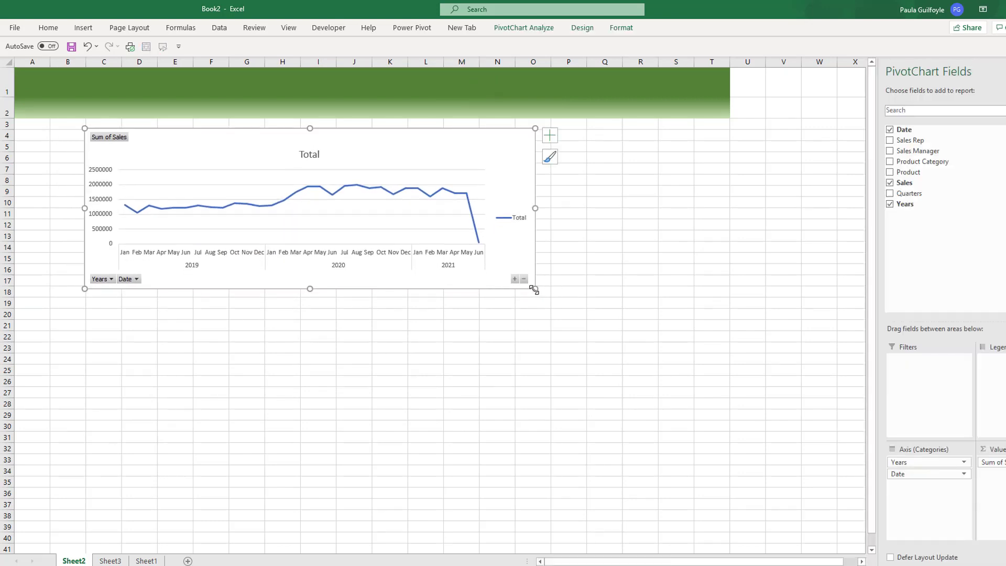
{"action": "left_click_drag", "start_coordinate": [535, 288], "coordinate": [694, 279]}
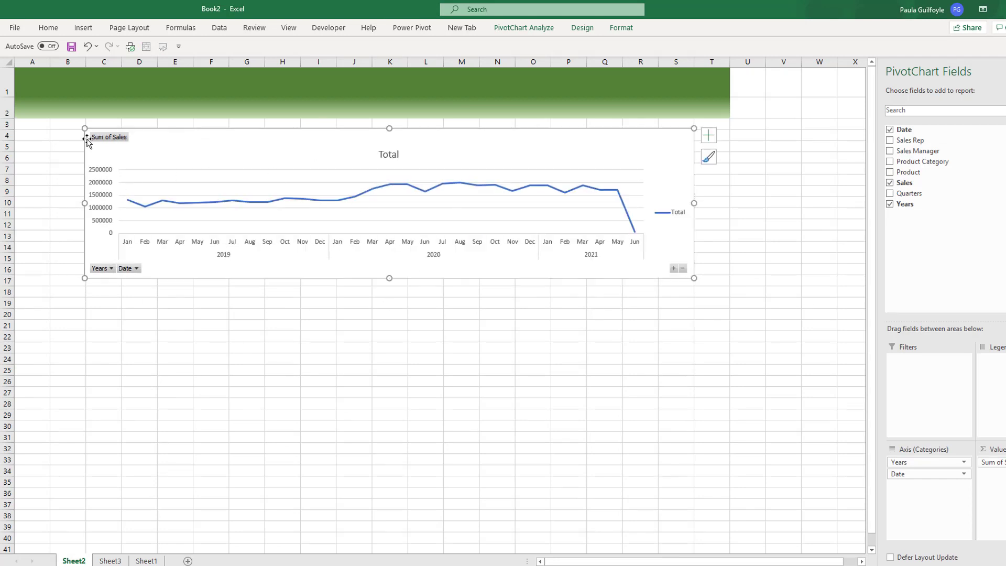
{"action": "left_click_drag", "start_coordinate": [82, 128], "coordinate": [55, 130]}
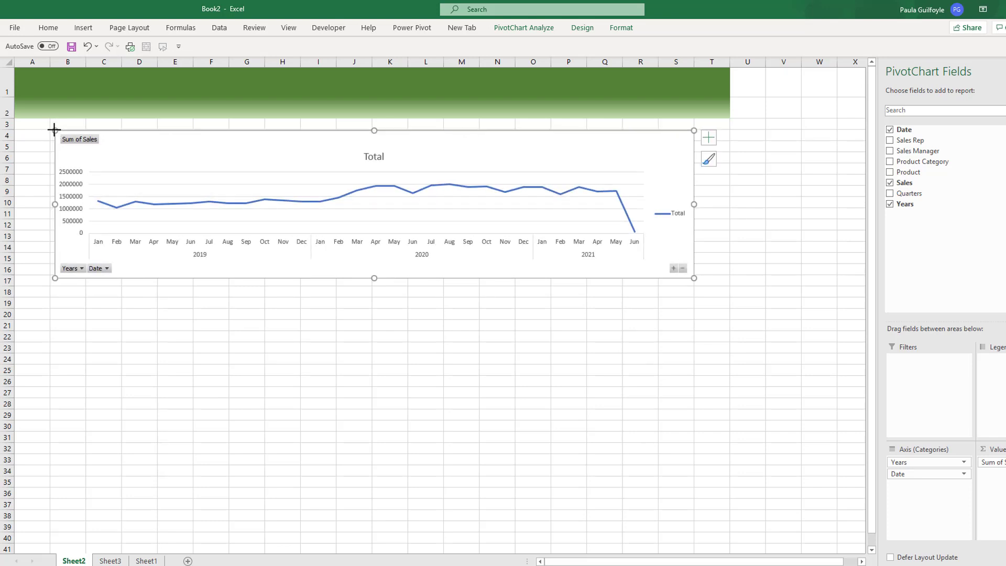
- Turn on Snap to Grid for the line chart
{"action": "left_click", "coordinate": [584, 30]}
{"action": "left_click", "coordinate": [611, 31]}
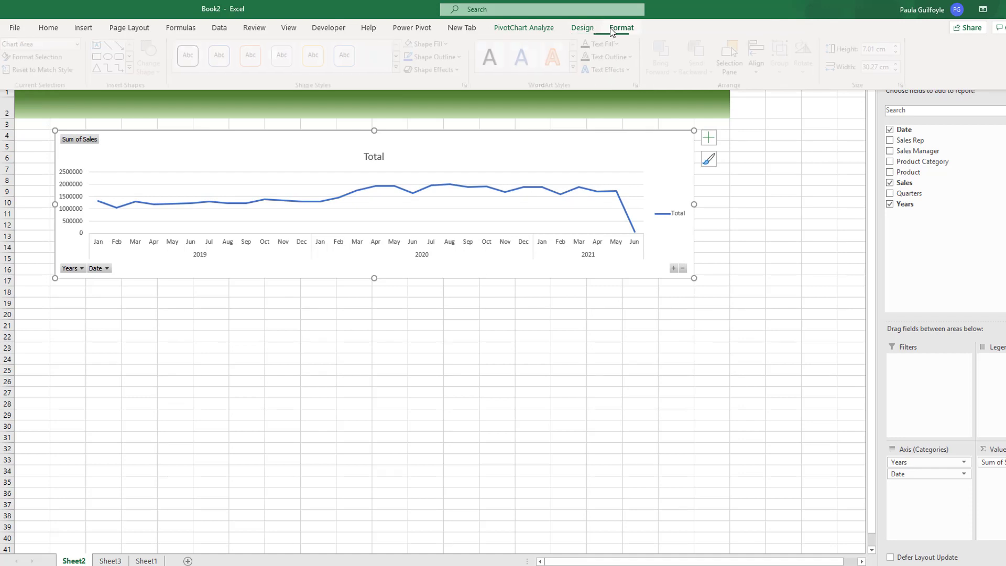
{"action": "left_click", "coordinate": [760, 74]}
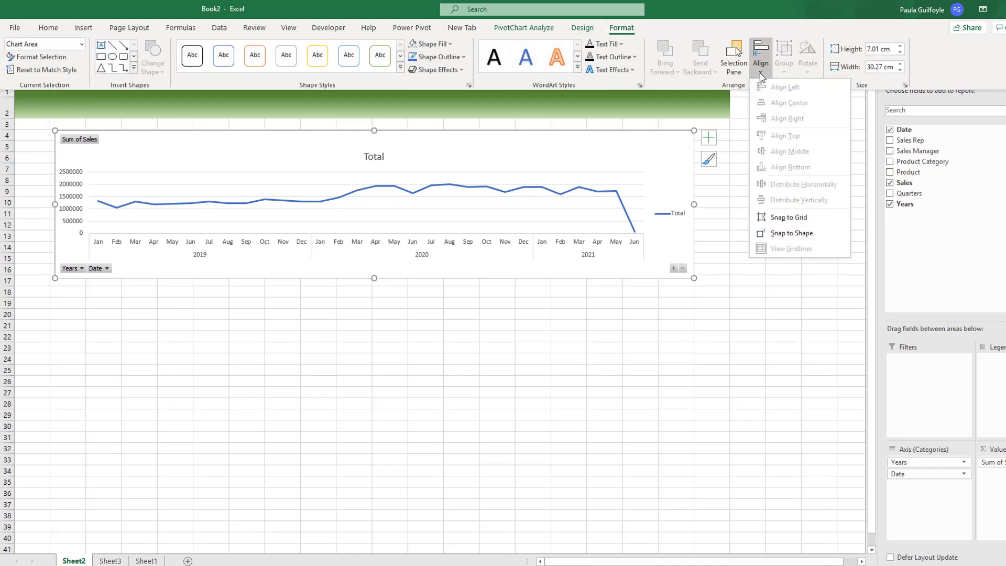
{"action": "left_click", "coordinate": [797, 218]}
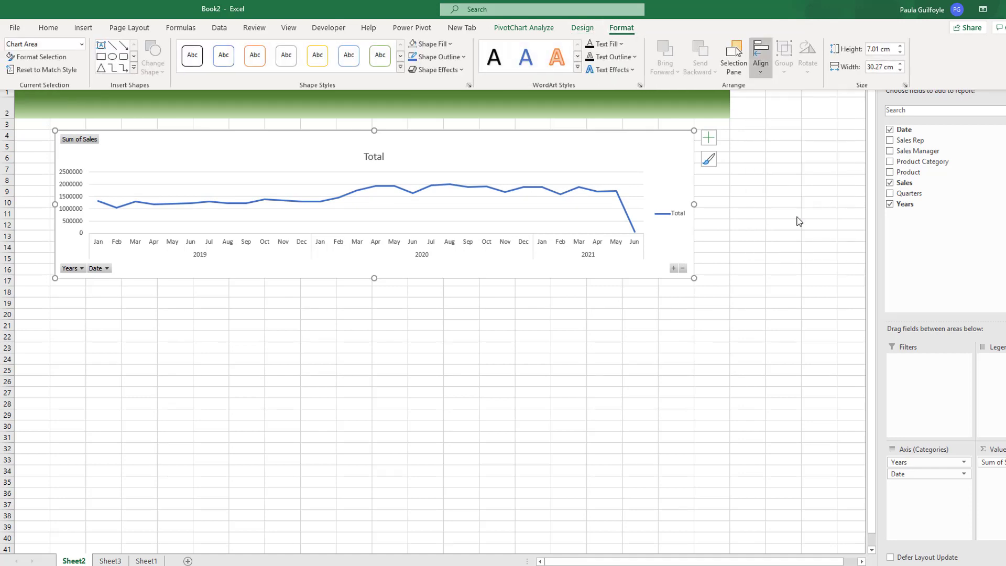
- Fit the line chart to the cell edges from column B to S and move it down to occupy rows 9 to 22
{"action": "left_click", "coordinate": [107, 162]}
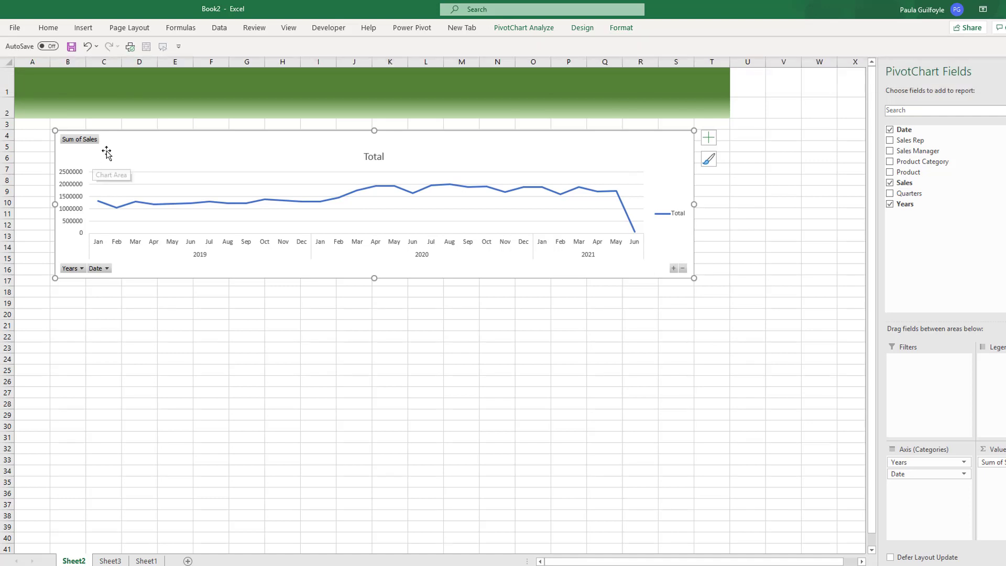
{"action": "mouse_move", "coordinate": [106, 152]}
{"action": "left_mouse_down"}
{"action": "mouse_move", "coordinate": [89, 149]}
{"action": "mouse_move", "coordinate": [110, 148]}
{"action": "mouse_move", "coordinate": [99, 150]}
{"action": "left_mouse_up"}
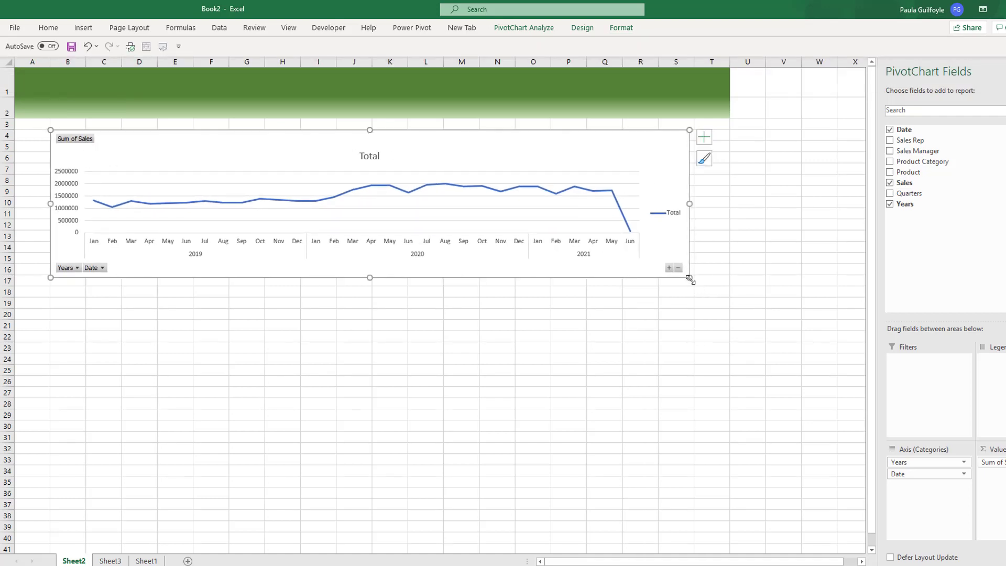
{"action": "left_click_drag", "start_coordinate": [690, 279], "coordinate": [695, 287]}
{"action": "left_click_drag", "start_coordinate": [479, 152], "coordinate": [480, 195]}
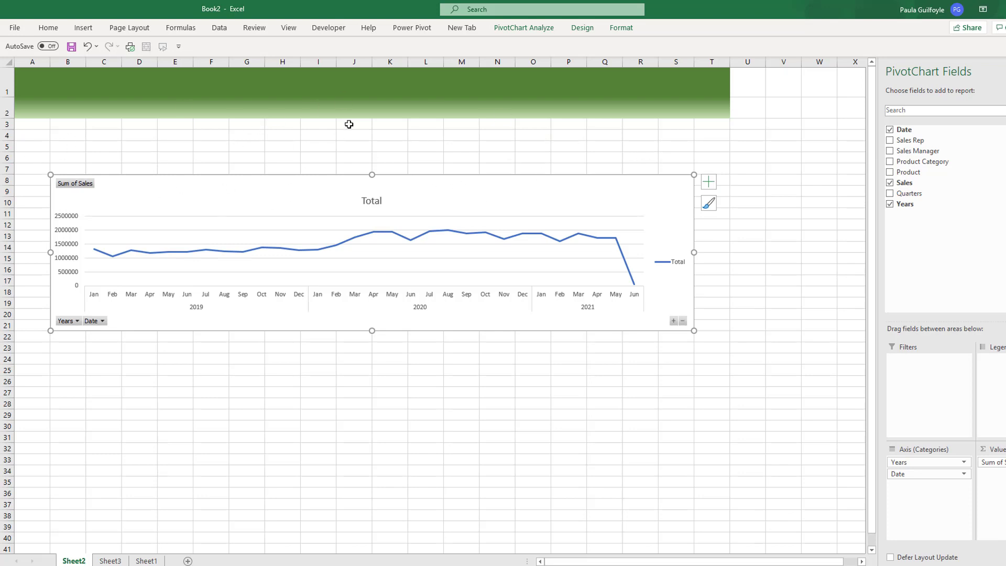
{"action": "left_click_drag", "start_coordinate": [401, 186], "coordinate": [400, 199]}
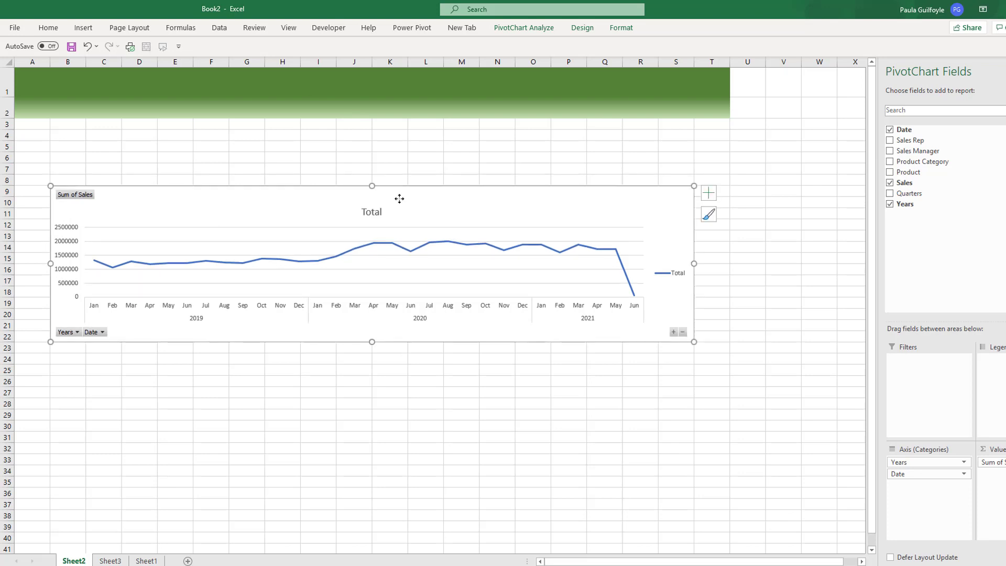
- Insert a Clustered Column PivotChart from the sales rep PivotTable on Sheet3
{"action": "left_click", "coordinate": [110, 561]}
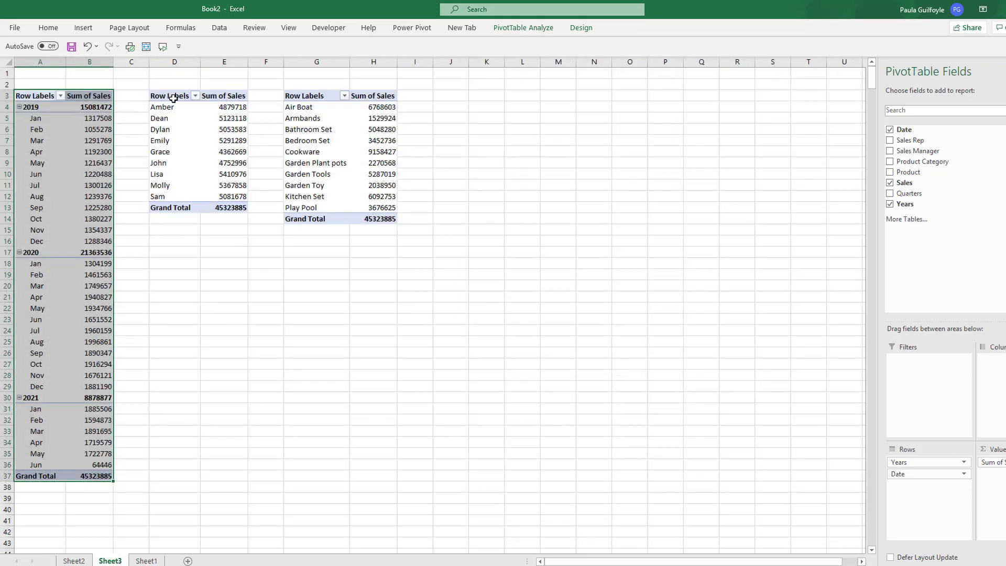
{"action": "left_click_drag", "start_coordinate": [204, 109], "coordinate": [223, 207]}
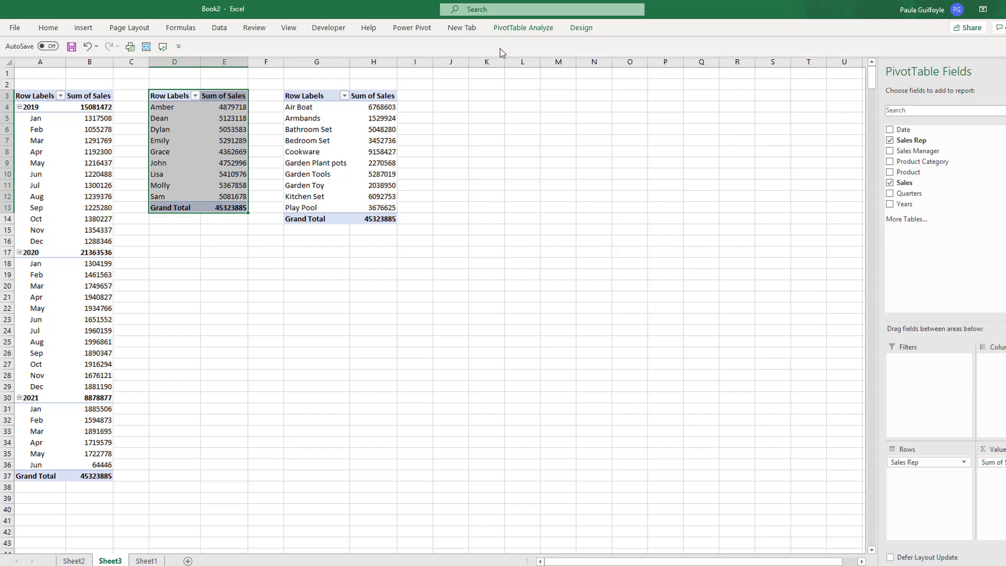
{"action": "left_click", "coordinate": [554, 28]}
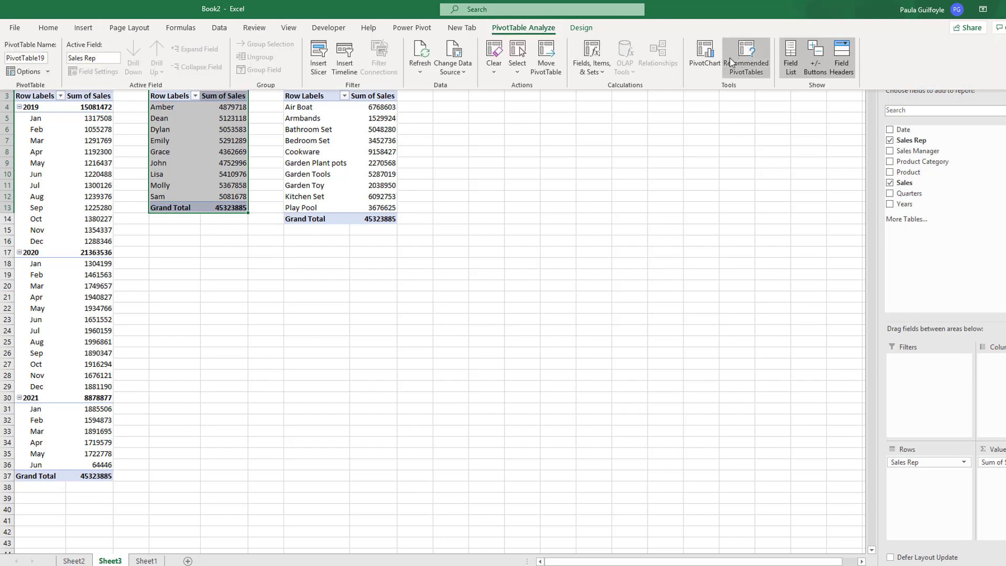
{"action": "left_click", "coordinate": [703, 58]}
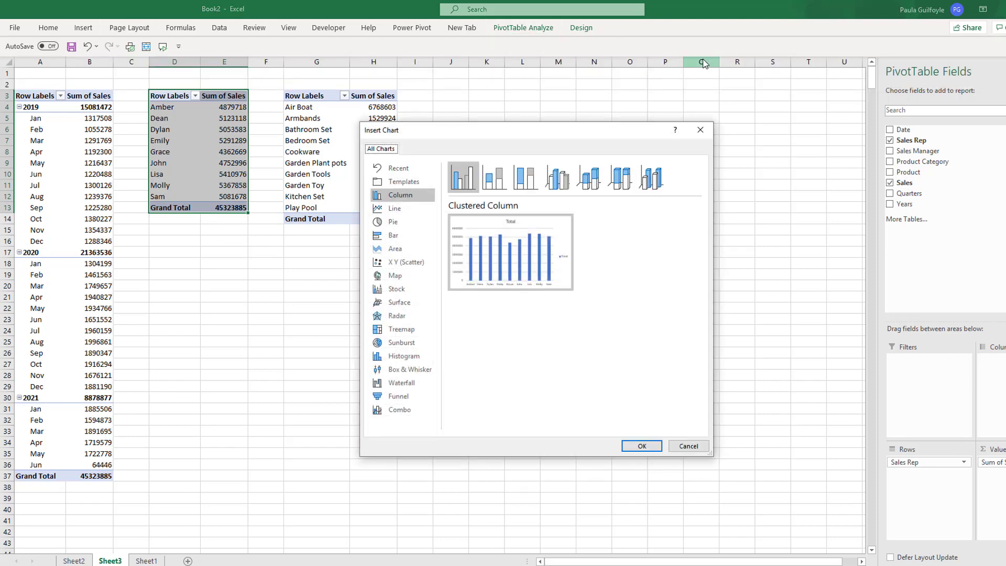
{"action": "left_click", "coordinate": [643, 446]}
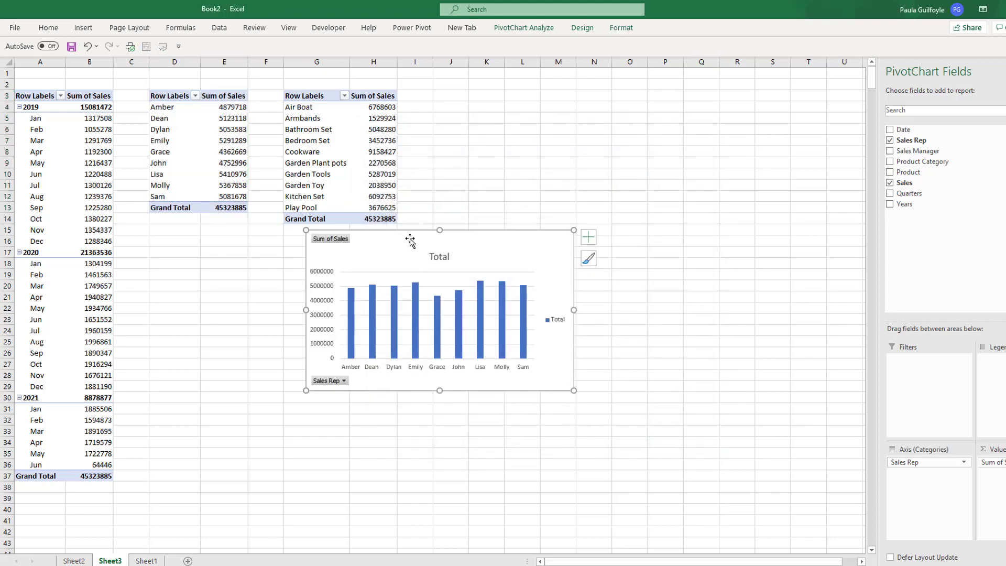
- Cut the sales rep column chart from Sheet3 and paste it on Sheet2 at cell B25
{"action": "key", "text": "Delete"}
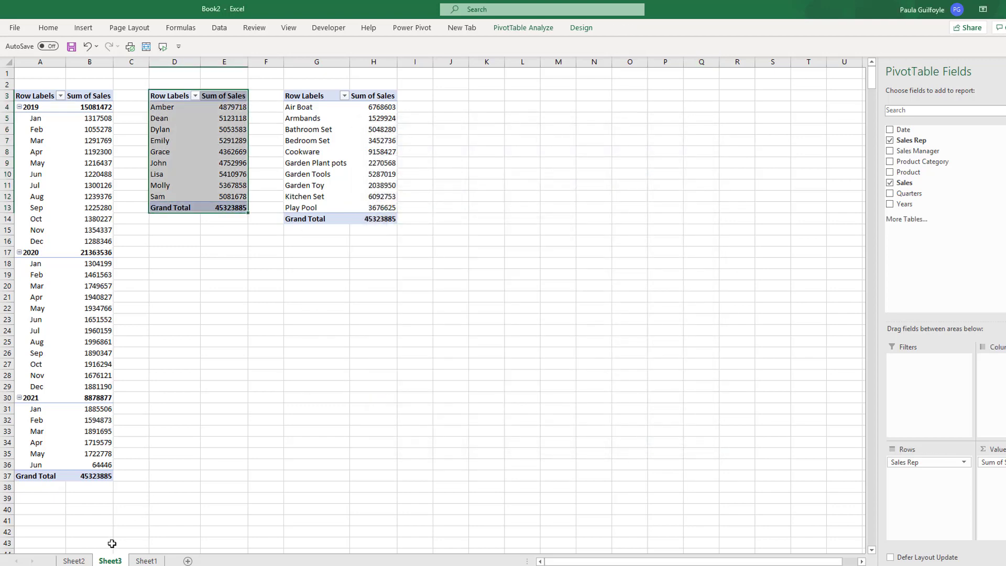
{"action": "left_click", "coordinate": [74, 560]}
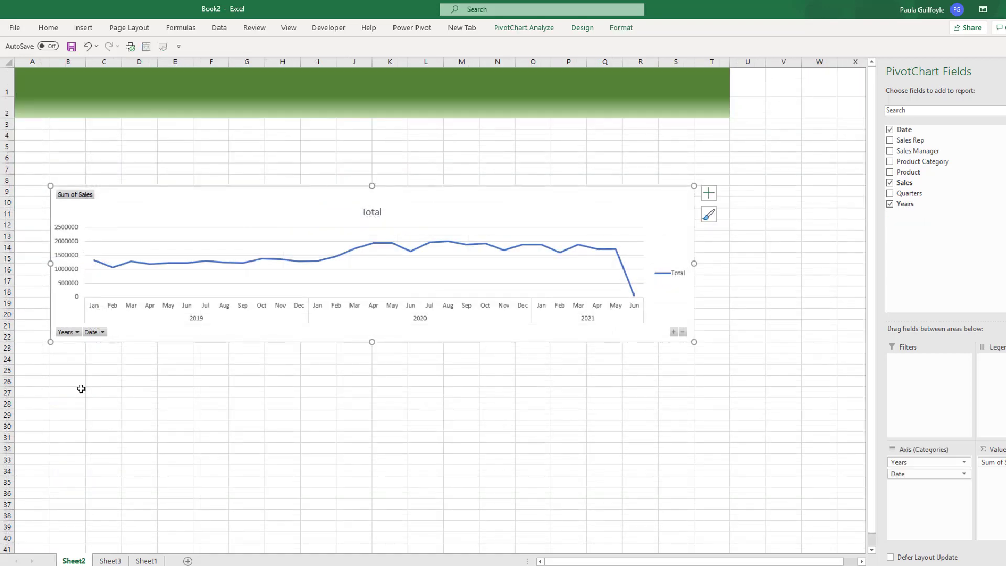
{"action": "left_click", "coordinate": [74, 371]}
{"action": "key", "text": "ctrl+v"}
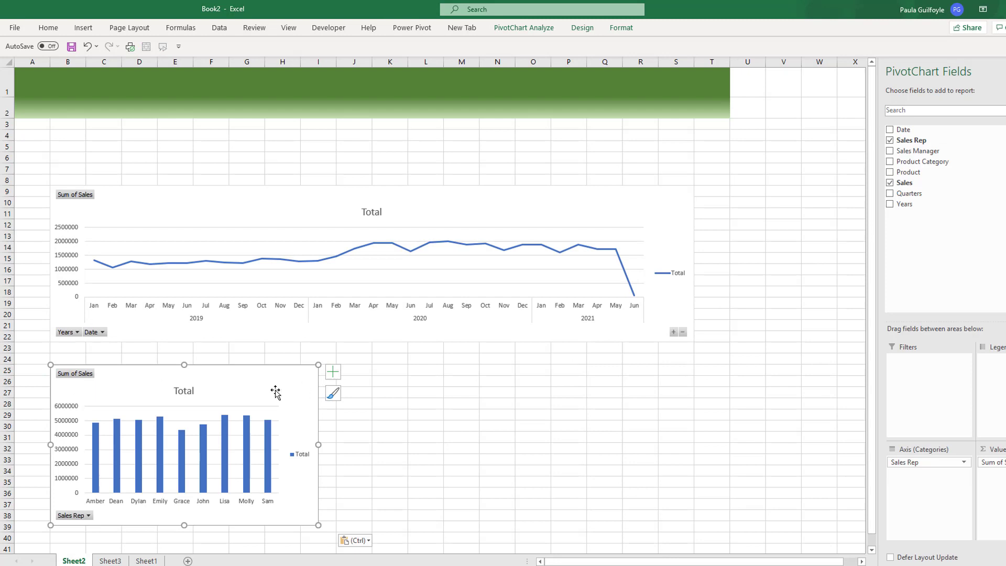
- Insert a Clustered Bar PivotChart from the product PivotTable on Sheet3
{"action": "left_click", "coordinate": [110, 561]}
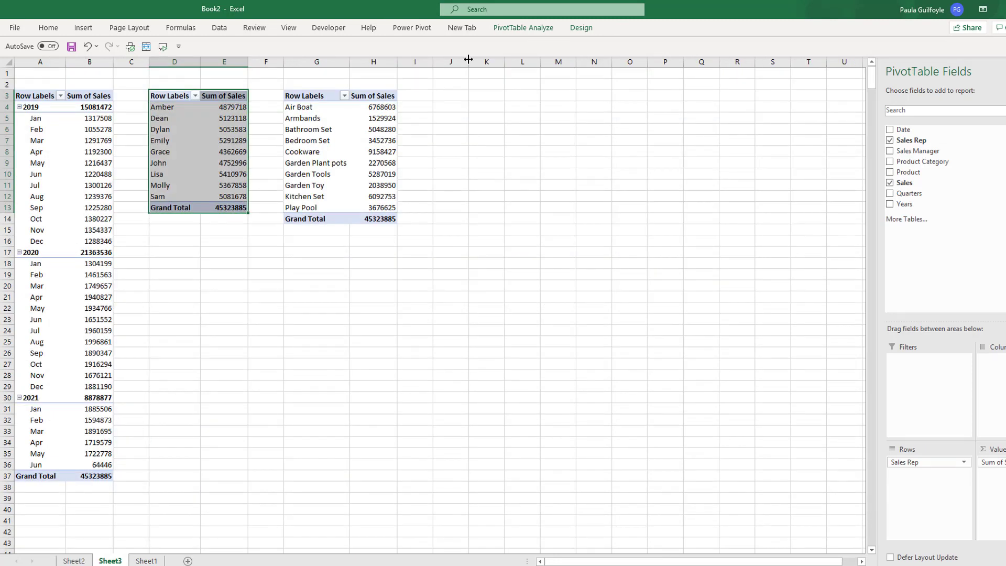
{"action": "left_click_drag", "start_coordinate": [302, 98], "coordinate": [372, 219]}
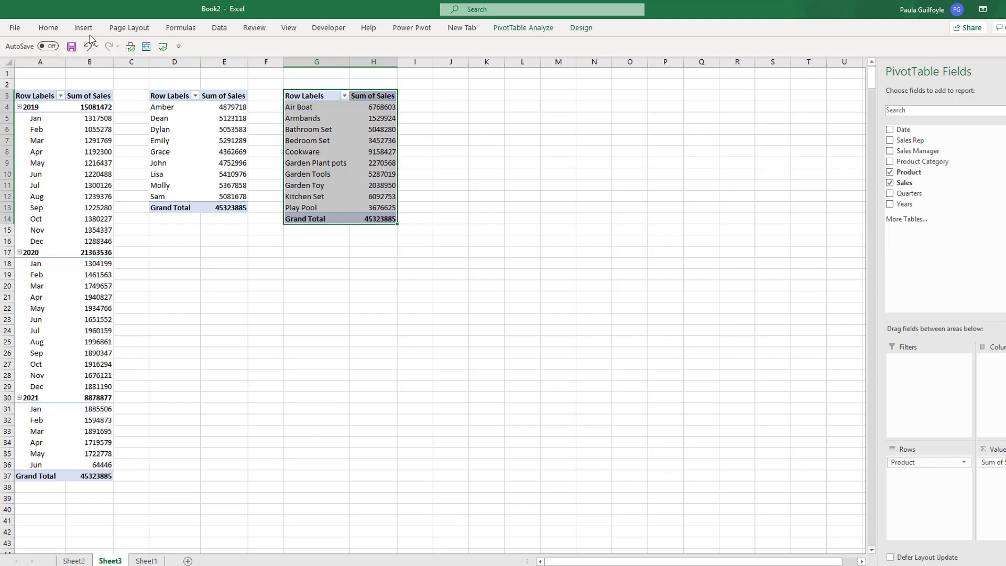
{"action": "left_click", "coordinate": [523, 28]}
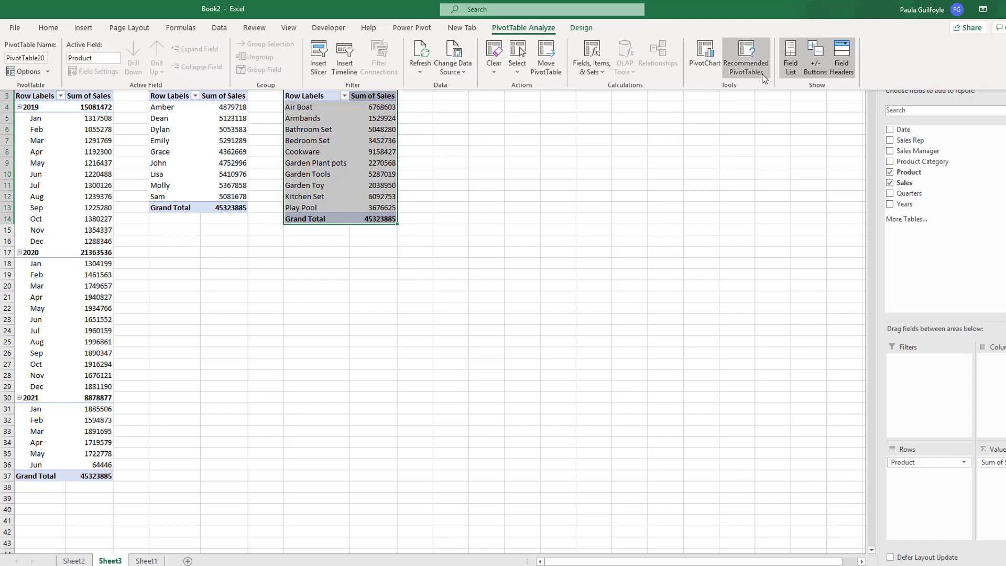
{"action": "left_click", "coordinate": [705, 59]}
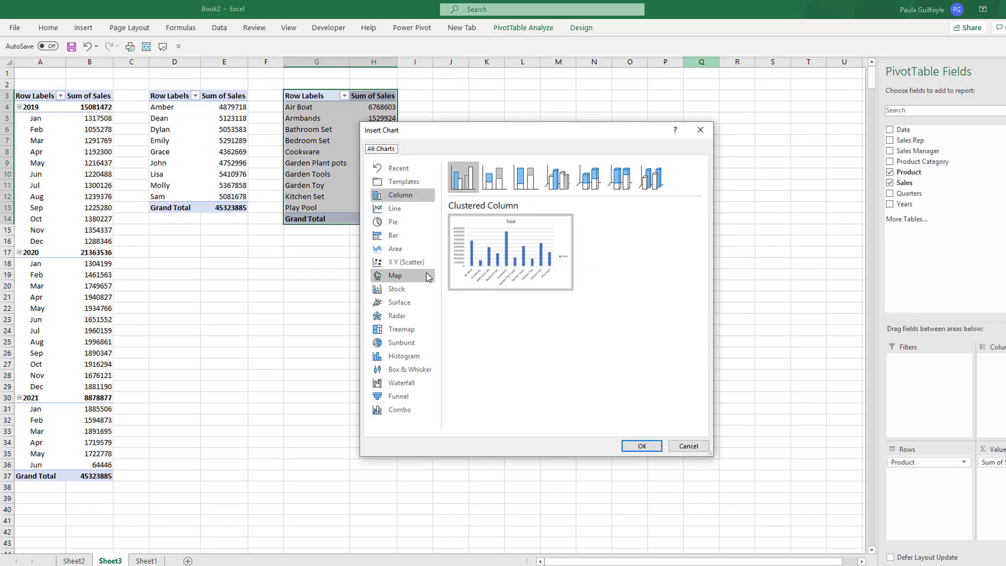
{"action": "left_click", "coordinate": [407, 234]}
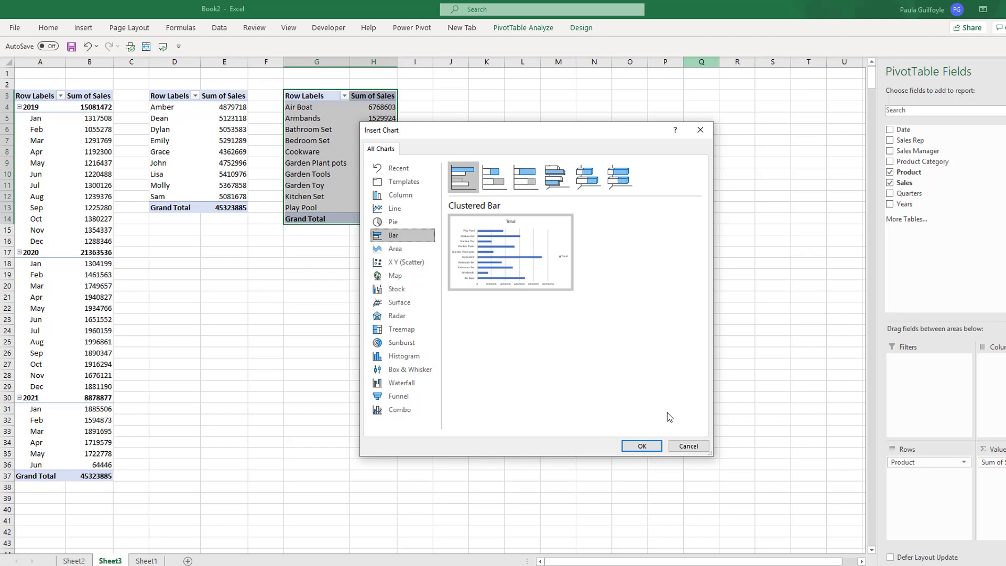
{"action": "left_click", "coordinate": [639, 450]}
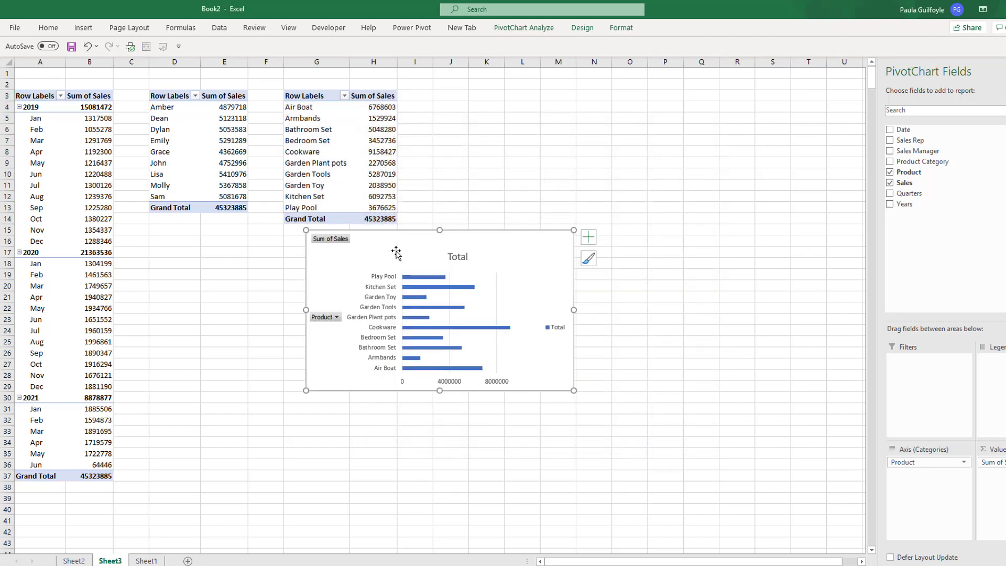
- Cut the product bar chart from Sheet3 and paste it on Sheet2 at cell L25
{"action": "key", "text": "Delete"}
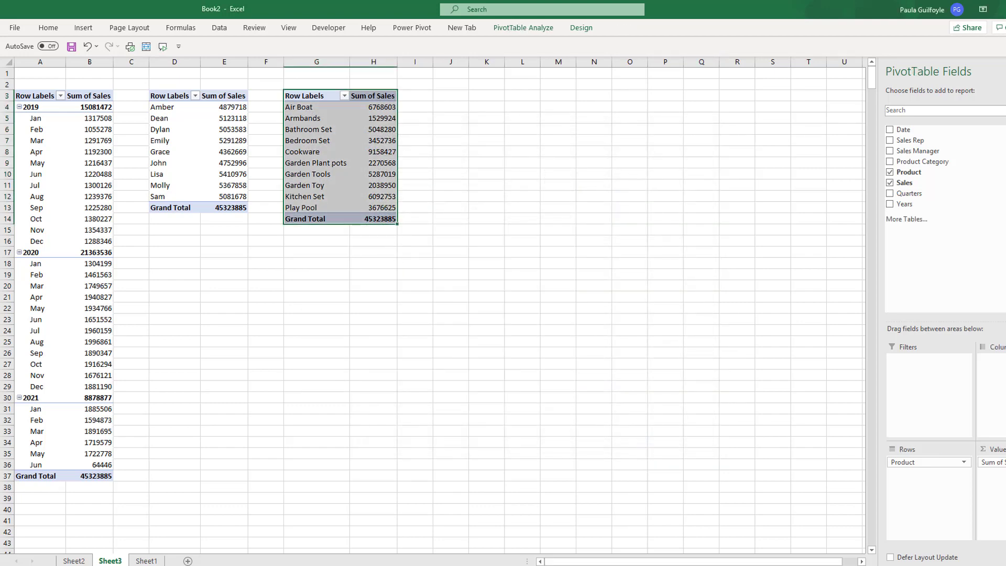
{"action": "left_click", "coordinate": [74, 561]}
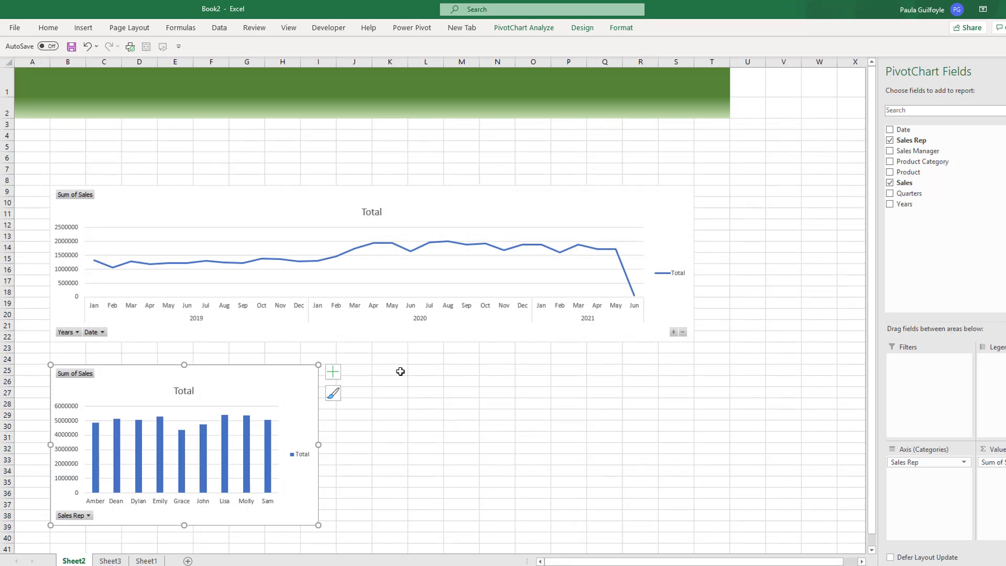
{"action": "left_click", "coordinate": [421, 372]}
{"action": "key", "text": "ctrl+v"}
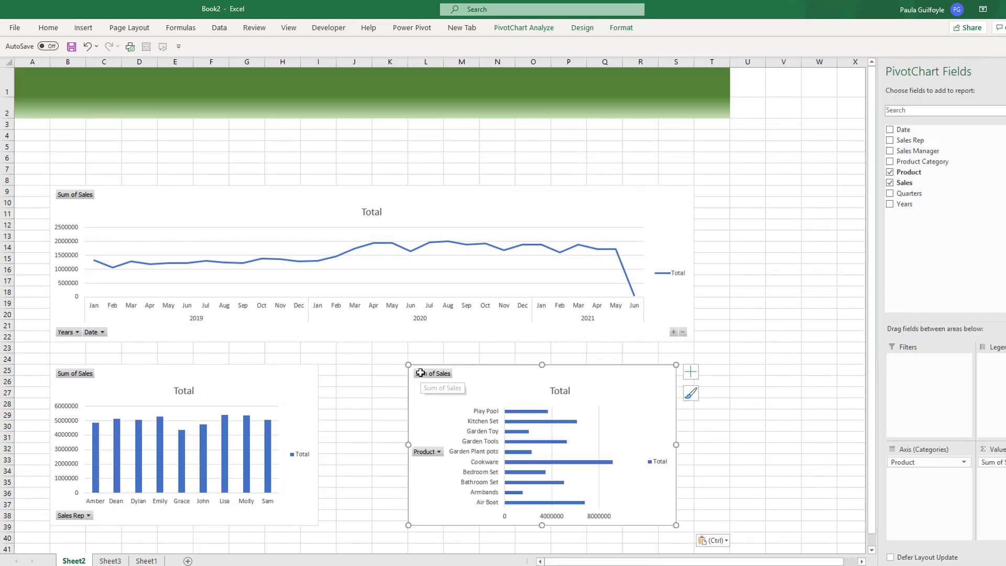
- Resize the two lower charts so the sales rep chart fills B25:I39 and the product chart fills K25:S39
{"action": "left_click_drag", "start_coordinate": [676, 525], "coordinate": [687, 530]}
{"action": "left_click", "coordinate": [317, 375]}
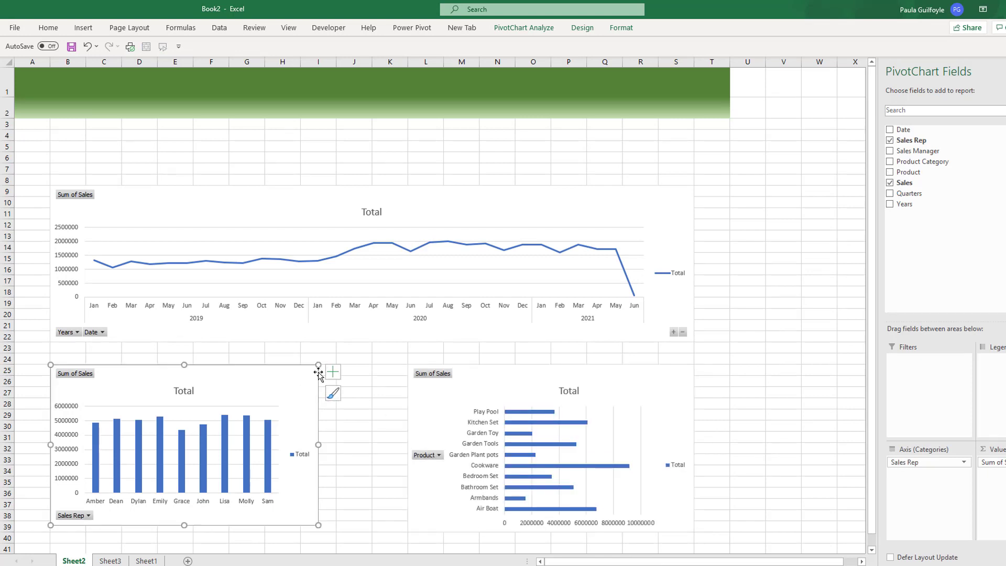
{"action": "mouse_move", "coordinate": [318, 365]}
{"action": "left_mouse_down"}
{"action": "mouse_move", "coordinate": [370, 365]}
{"action": "mouse_move", "coordinate": [337, 365]}
{"action": "left_mouse_up"}
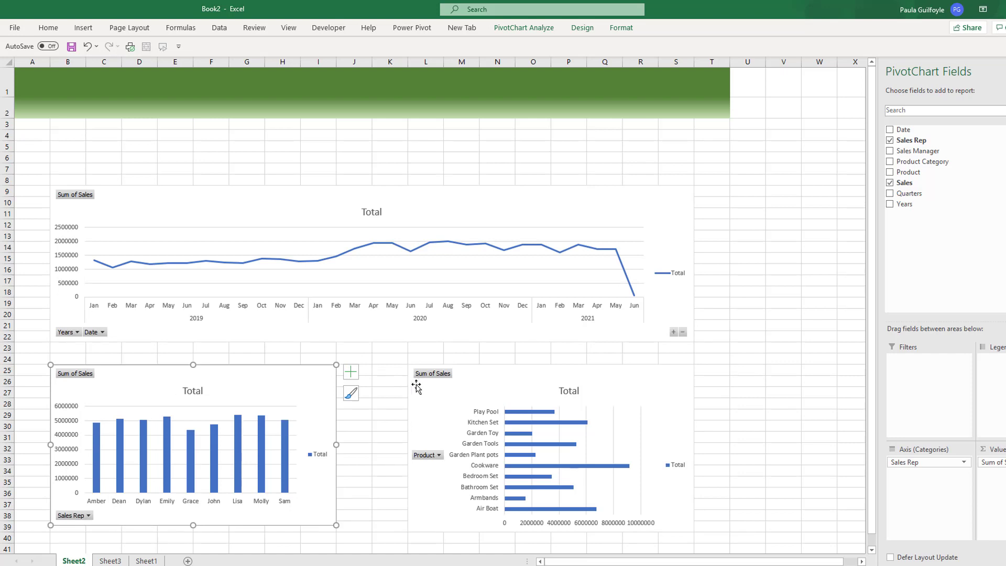
{"action": "left_click", "coordinate": [412, 373]}
{"action": "left_click_drag", "start_coordinate": [401, 367], "coordinate": [367, 367]}
{"action": "left_click", "coordinate": [313, 407]}
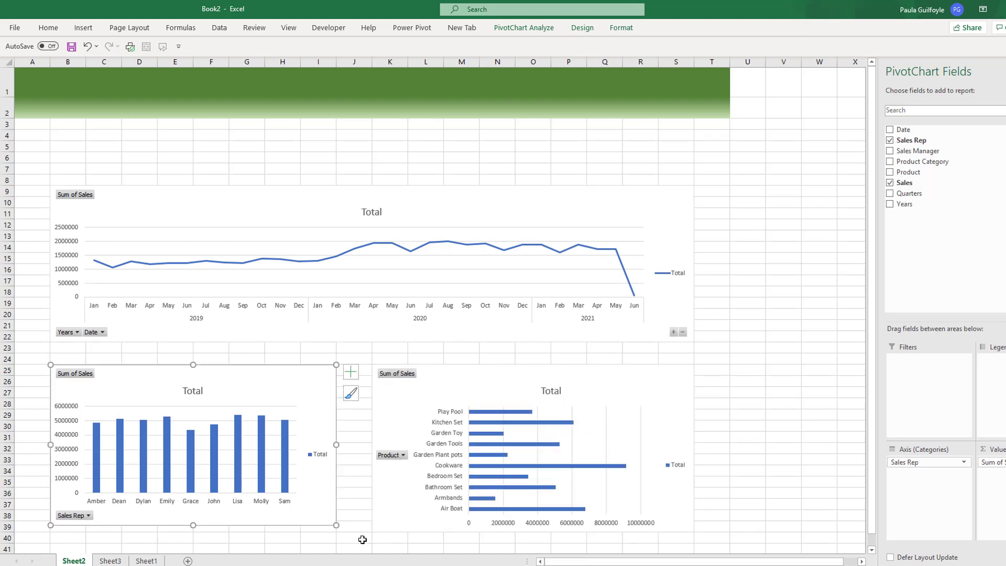
{"action": "left_click_drag", "start_coordinate": [337, 525], "coordinate": [335, 532]}
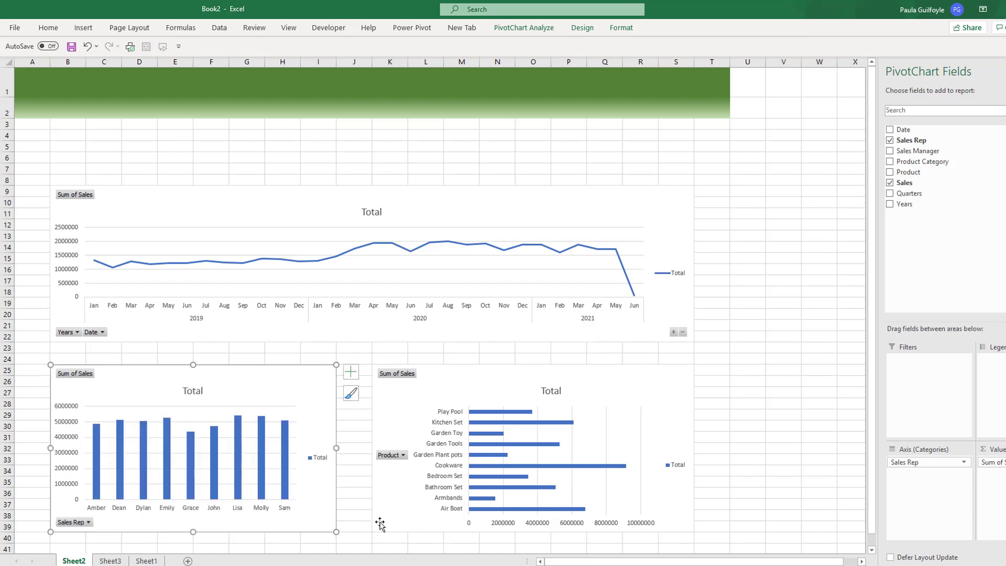
- Turn off Snap to Grid with the product bar chart selected
{"action": "left_click", "coordinate": [391, 515]}
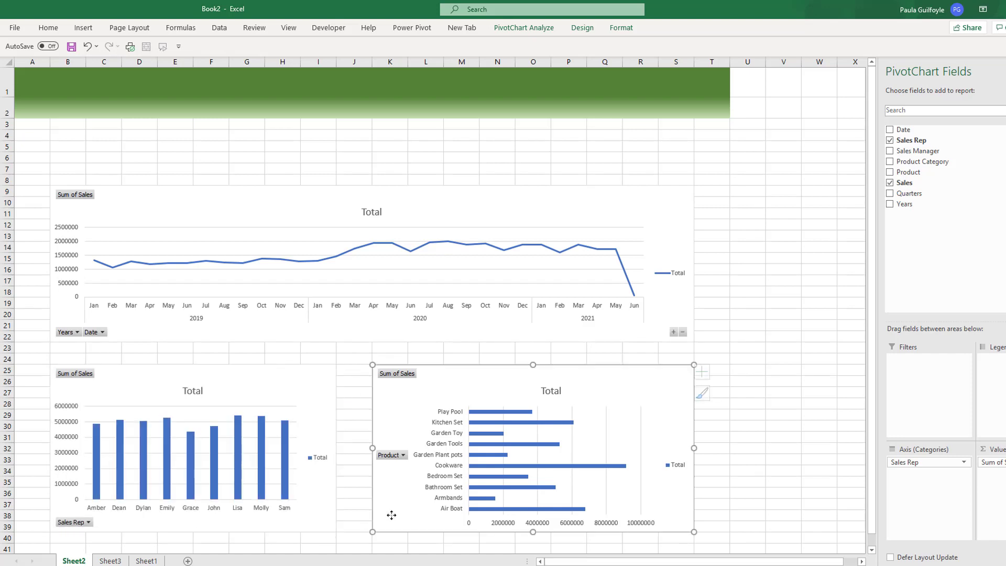
{"action": "left_click", "coordinate": [621, 27]}
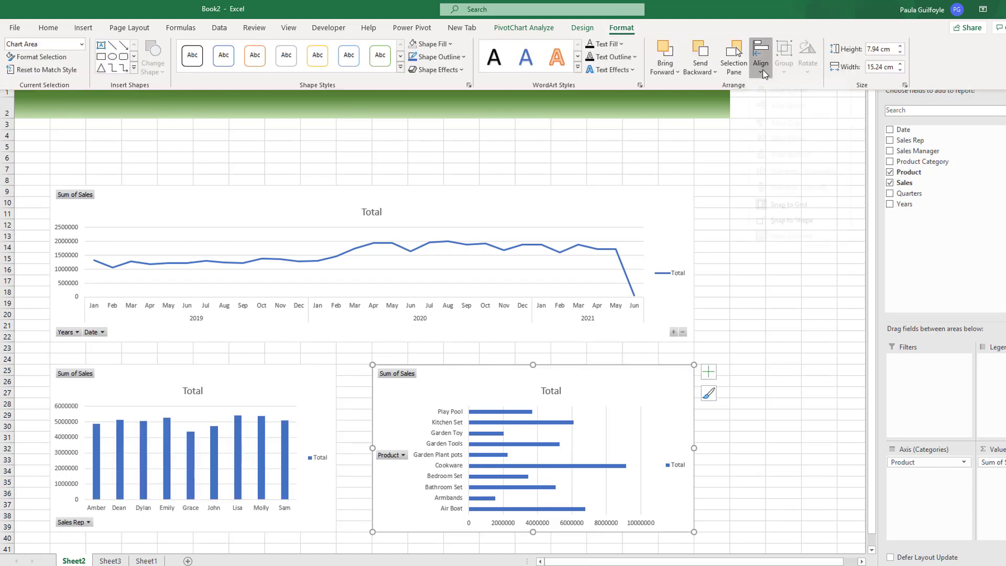
{"action": "left_click", "coordinate": [761, 58]}
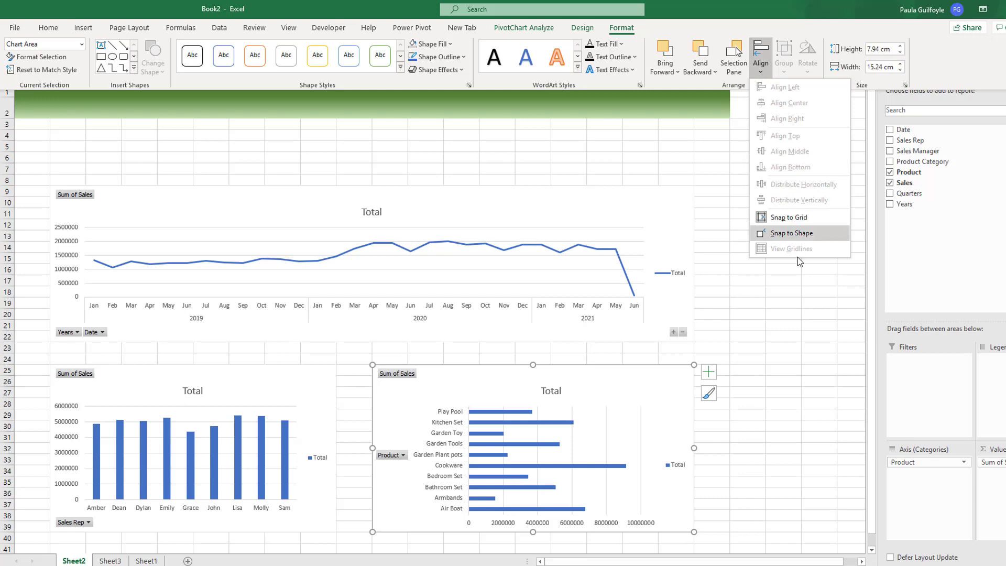
{"action": "left_click", "coordinate": [788, 222]}
{"action": "left_click", "coordinate": [311, 375]}
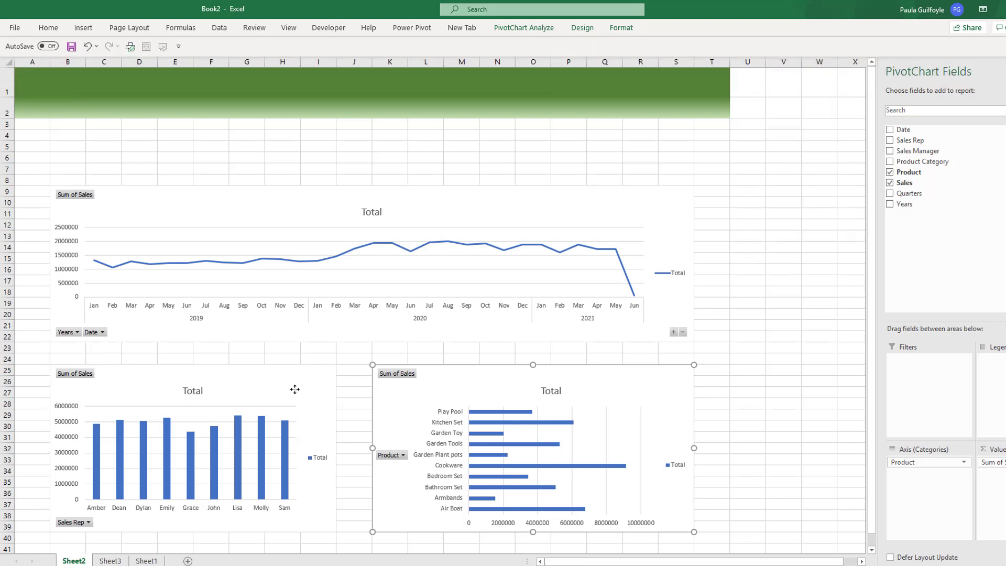
- Turn on Snap to Grid with the sales rep column chart selected
{"action": "left_click", "coordinate": [295, 388]}
{"action": "left_click", "coordinate": [619, 28]}
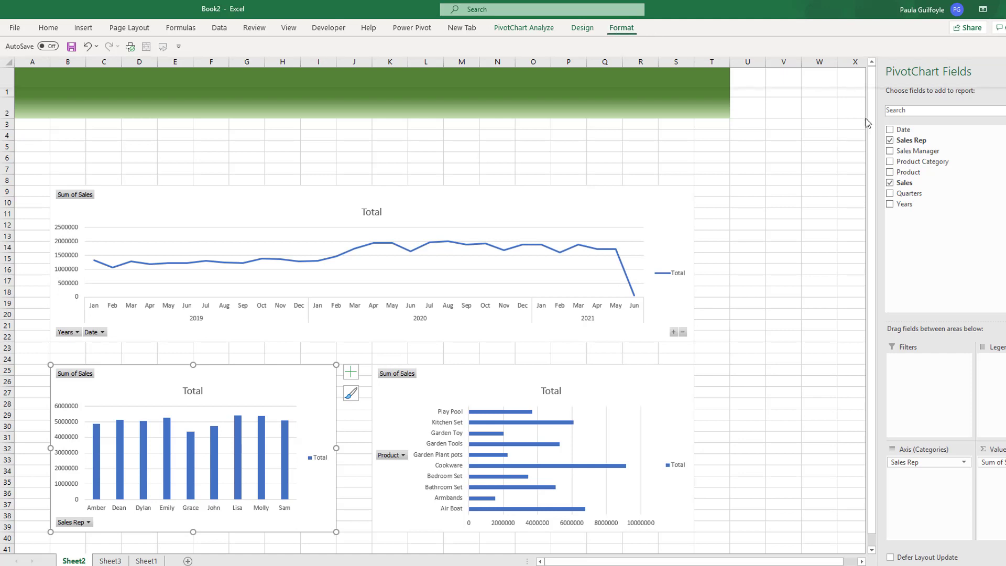
{"action": "left_click", "coordinate": [761, 59]}
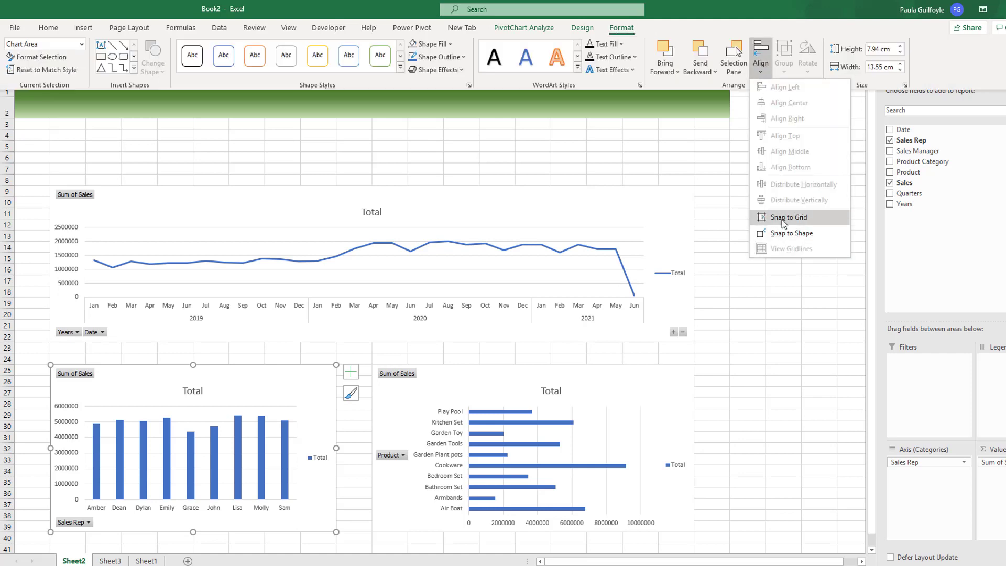
{"action": "left_click", "coordinate": [788, 217]}
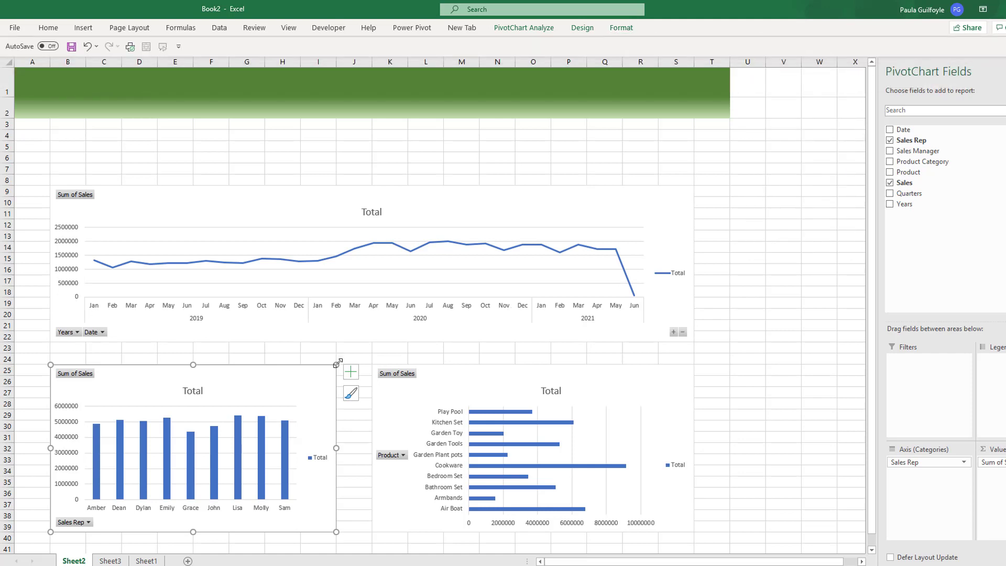
- Resize the sales rep and product charts so both extend up to the top of row 24, keeping their widths
{"action": "left_click_drag", "start_coordinate": [338, 364], "coordinate": [368, 355]}
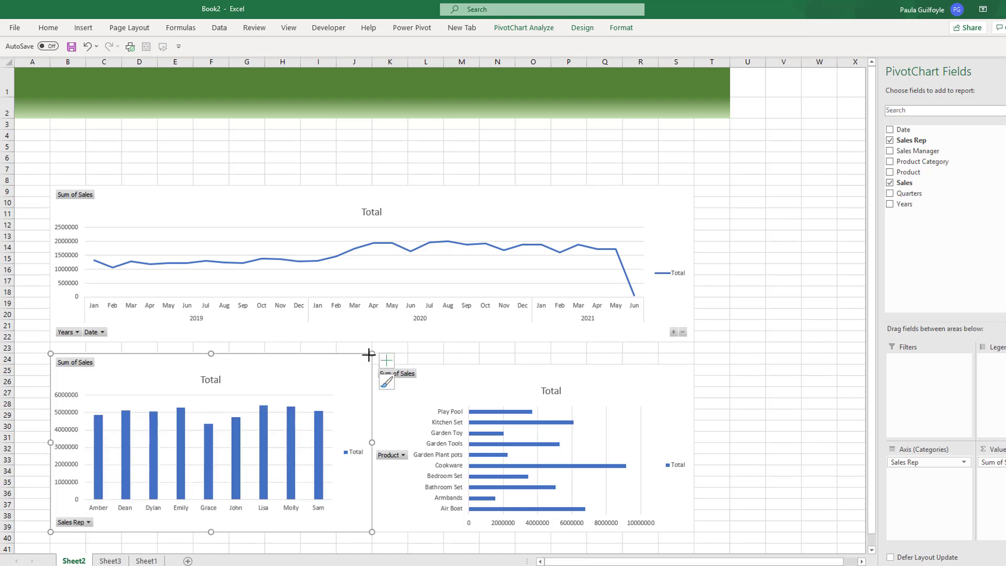
{"action": "key", "text": "ctrl+z"}
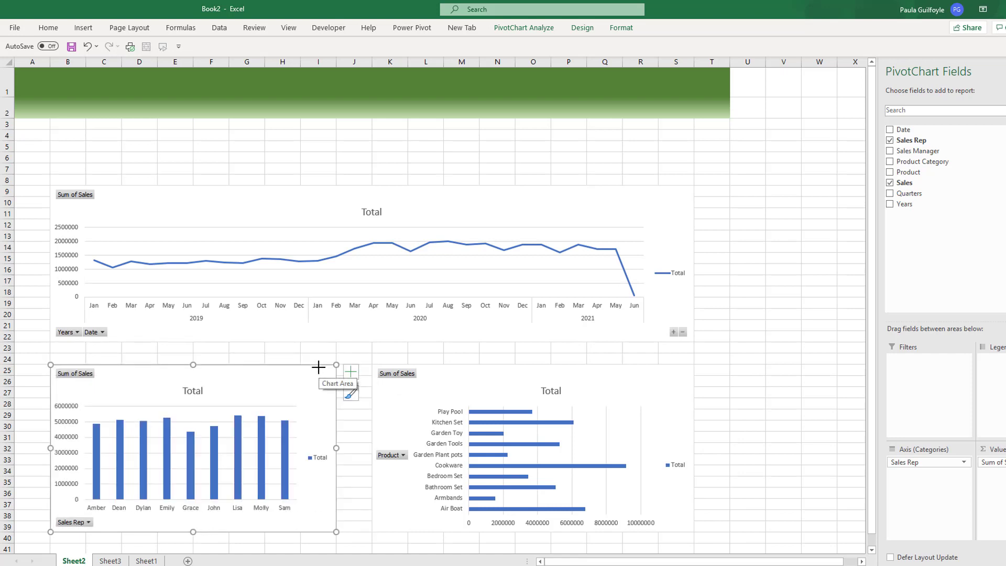
{"action": "left_click_drag", "start_coordinate": [334, 365], "coordinate": [372, 354]}
{"action": "left_click", "coordinate": [380, 389]}
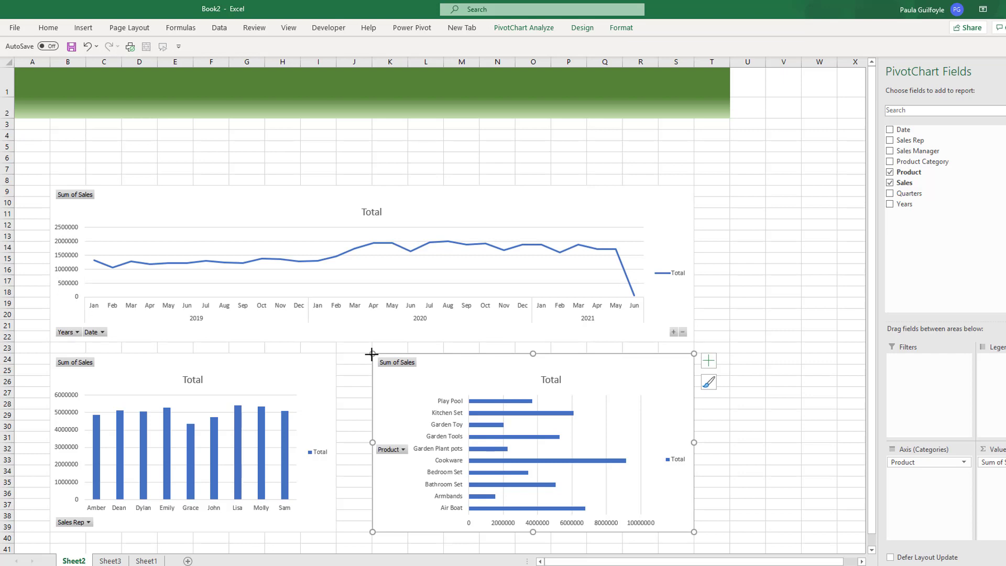
- Insert Sales Manager and Product Category slicers from the sales rep PivotTable on Sheet3
{"action": "left_click", "coordinate": [109, 561]}
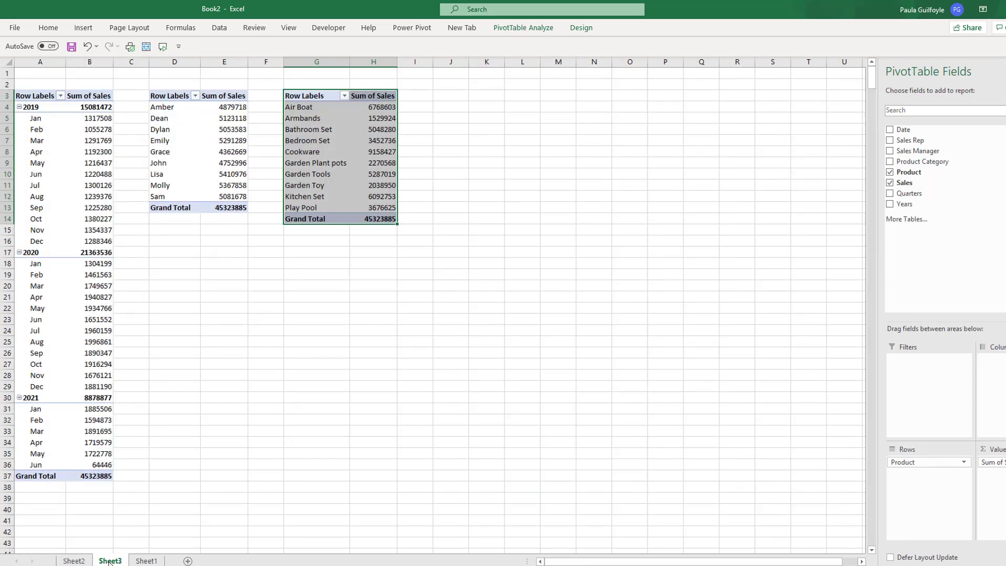
{"action": "left_click", "coordinate": [183, 122]}
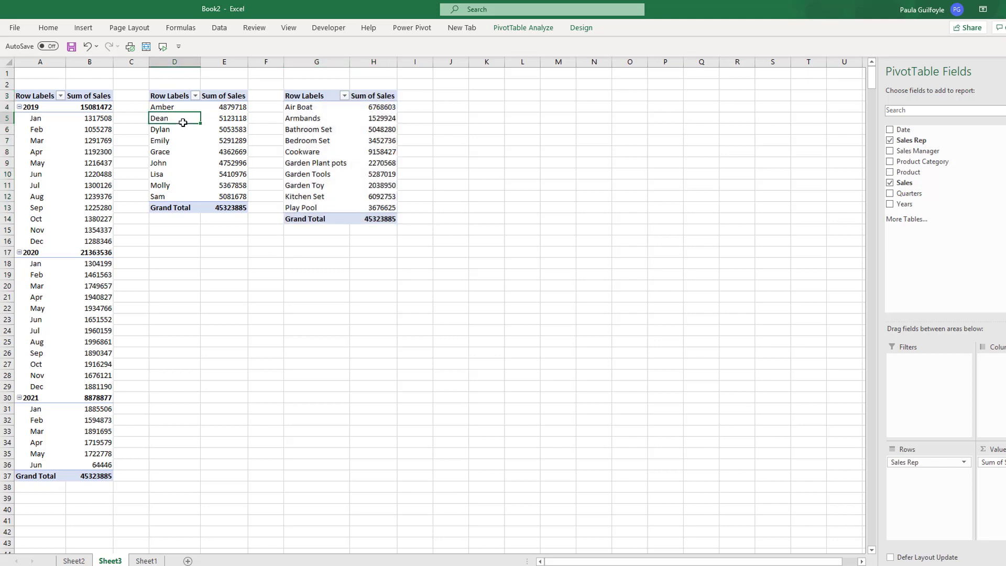
{"action": "left_click", "coordinate": [523, 27]}
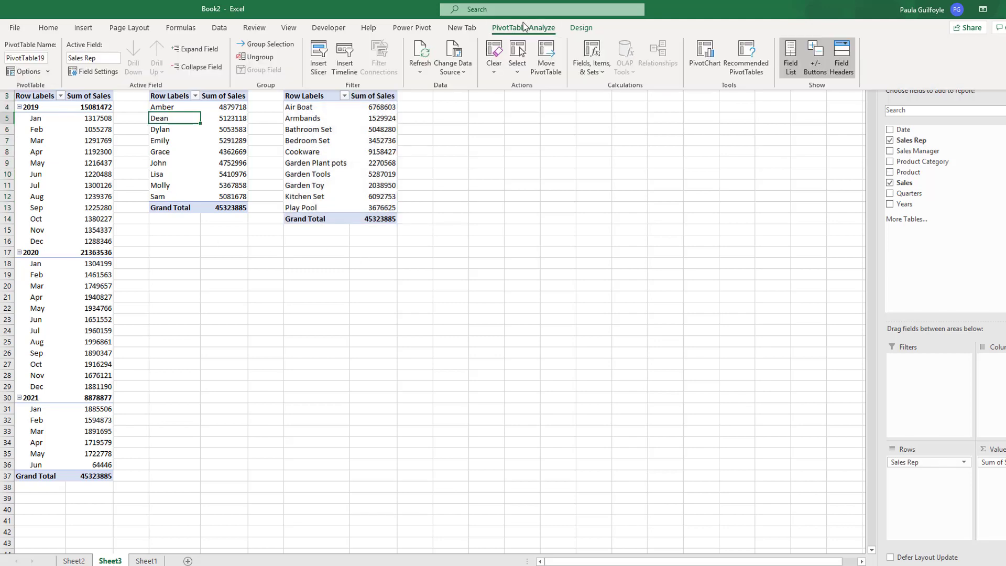
{"action": "left_click", "coordinate": [320, 63]}
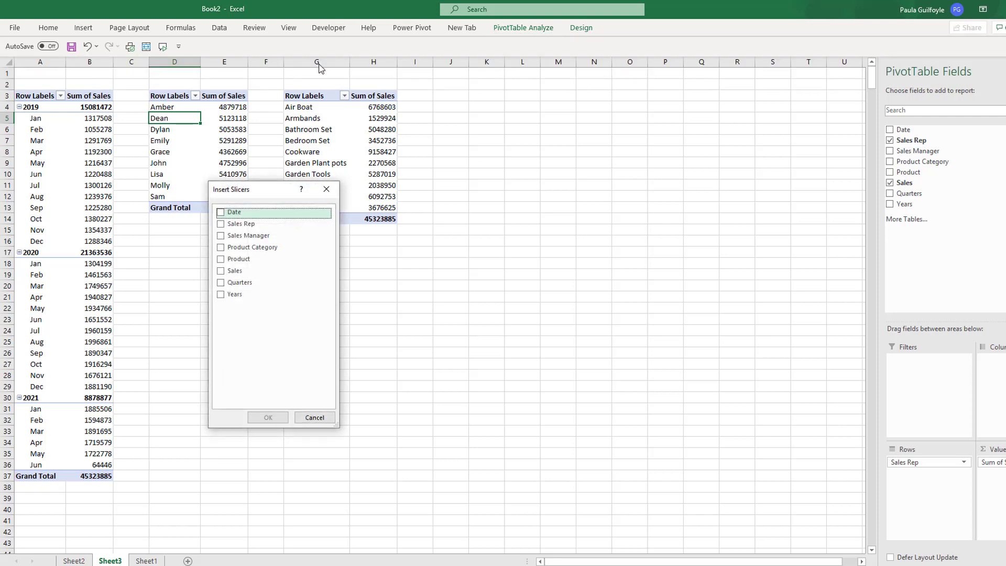
{"action": "left_click", "coordinate": [221, 237]}
{"action": "left_click", "coordinate": [221, 250]}
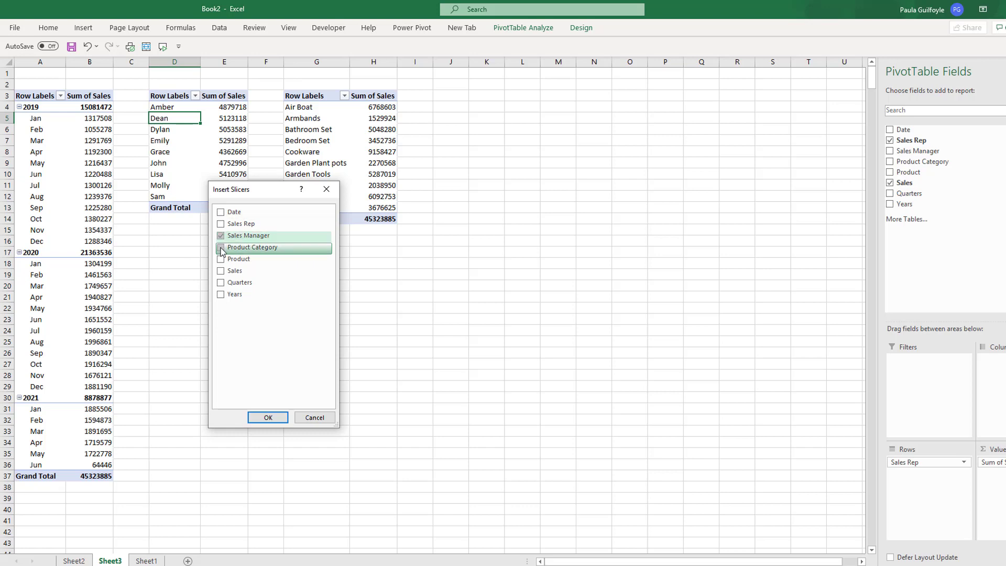
{"action": "left_click", "coordinate": [283, 418]}
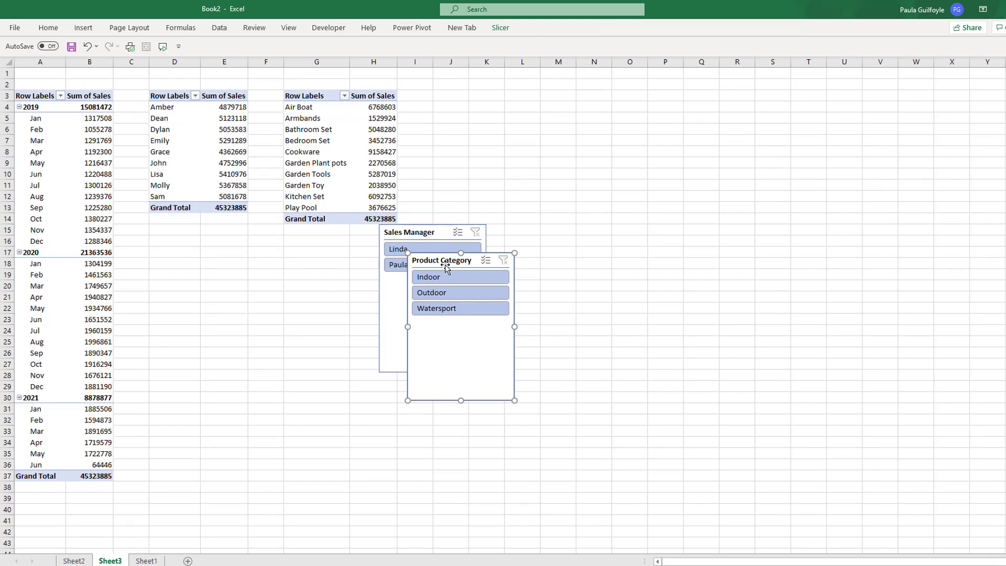
- Cut the Sales Manager slicer from Sheet3 and paste it on Sheet2 at cell B4
{"action": "left_click", "coordinate": [438, 232], "text": "ctrl"}
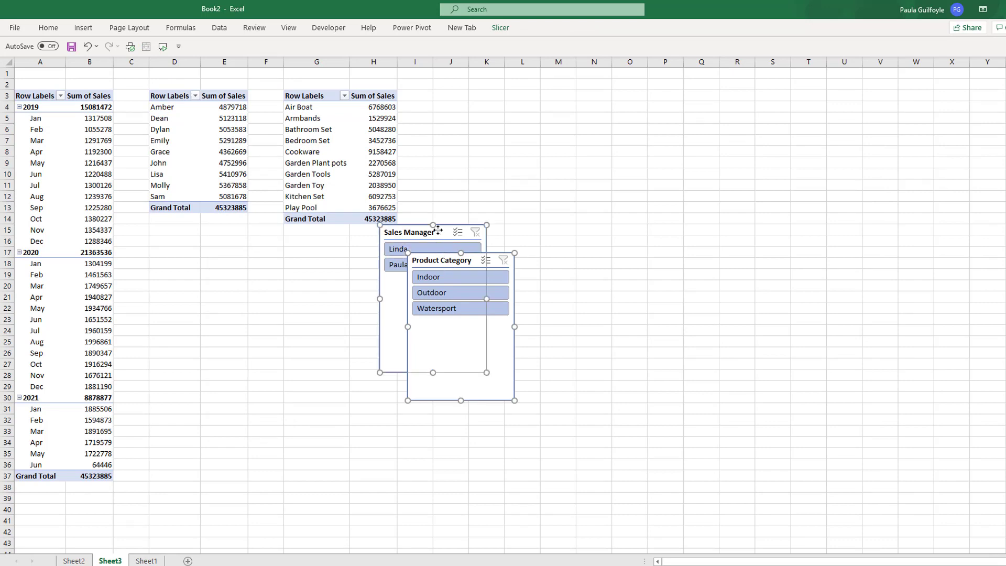
{"action": "left_click", "coordinate": [444, 265], "text": "ctrl"}
{"action": "key", "text": "Delete"}
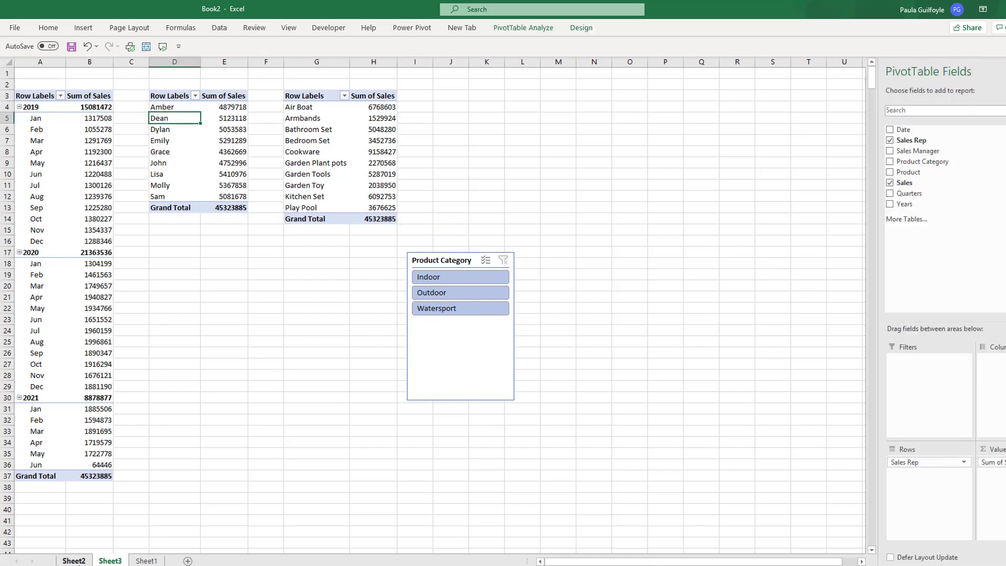
{"action": "left_click", "coordinate": [74, 561]}
{"action": "left_click", "coordinate": [56, 137]}
{"action": "key", "text": "ctrl+v"}
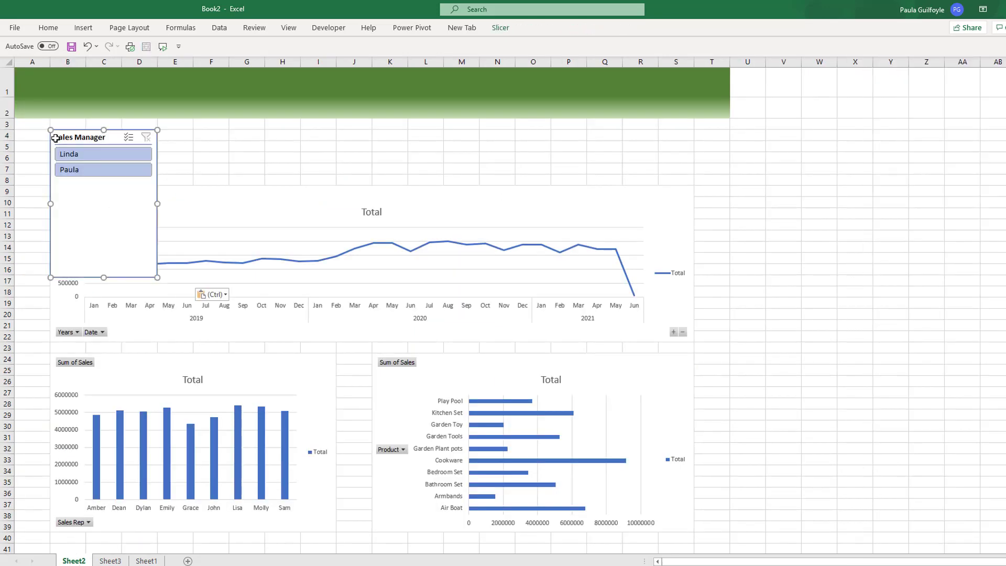
- Cut the Product Category slicer from Sheet3 and paste it on Sheet2 at cell Q4
{"action": "left_click", "coordinate": [110, 561]}
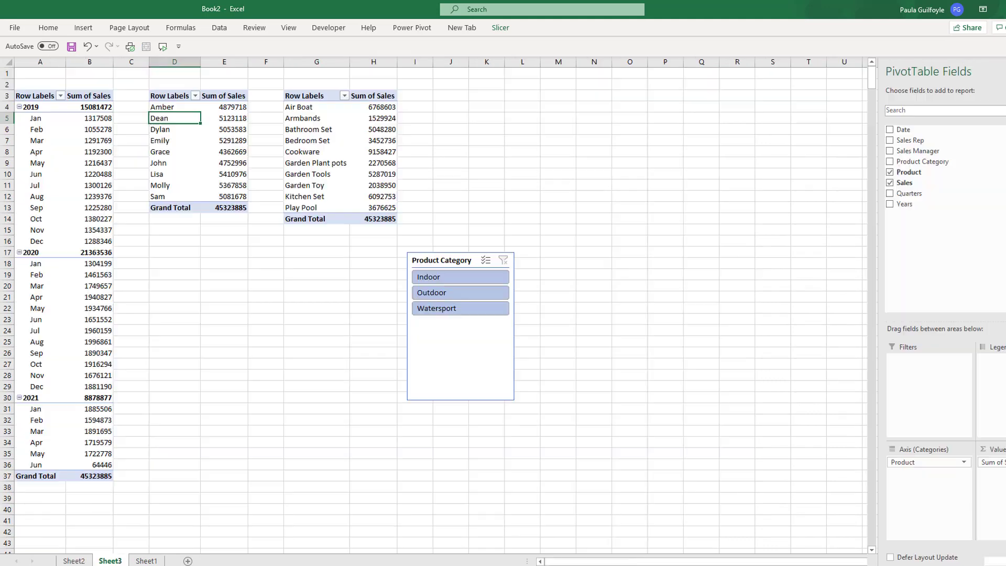
{"action": "left_click", "coordinate": [464, 259]}
{"action": "key", "text": "ctrl+x"}
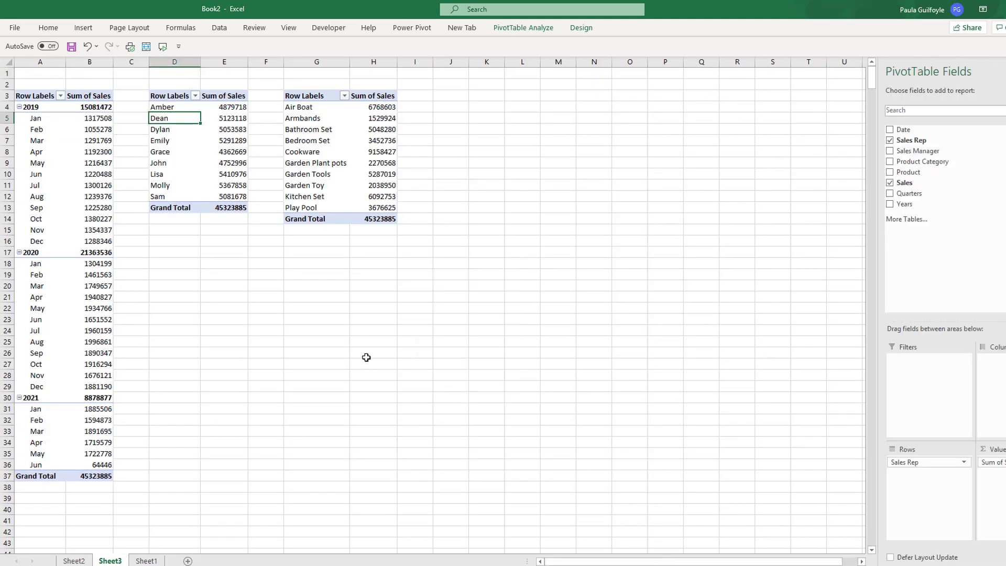
{"action": "left_click", "coordinate": [78, 561]}
{"action": "left_click", "coordinate": [612, 134]}
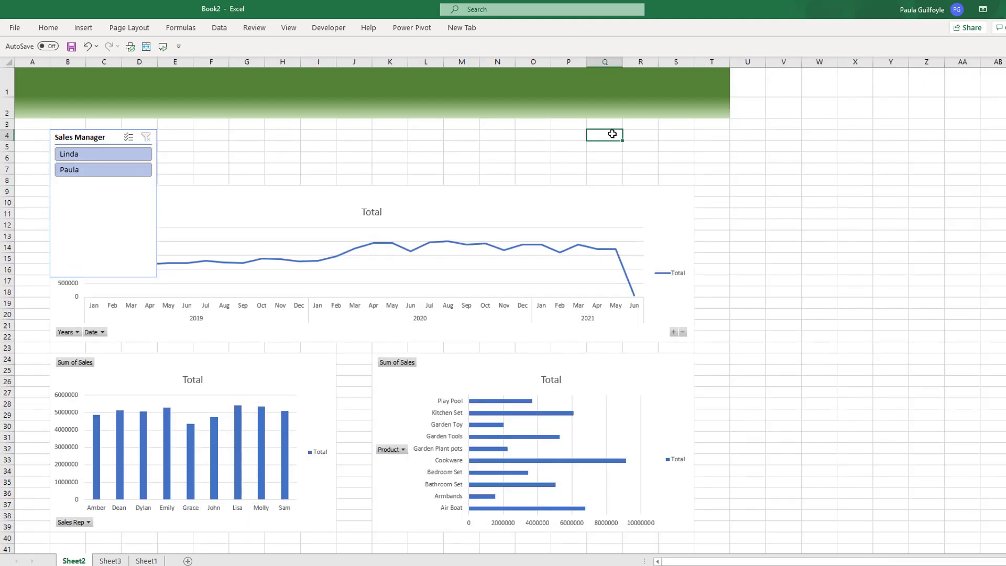
{"action": "key", "text": "ctrl+v"}
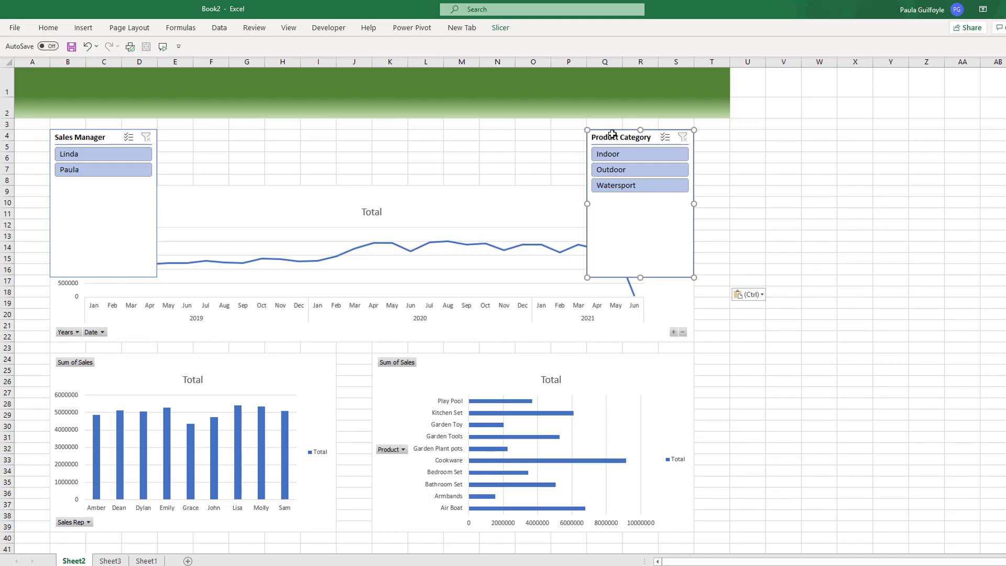
- Insert a Date timeline from the sales rep PivotTable on Sheet3
{"action": "left_click", "coordinate": [112, 561]}
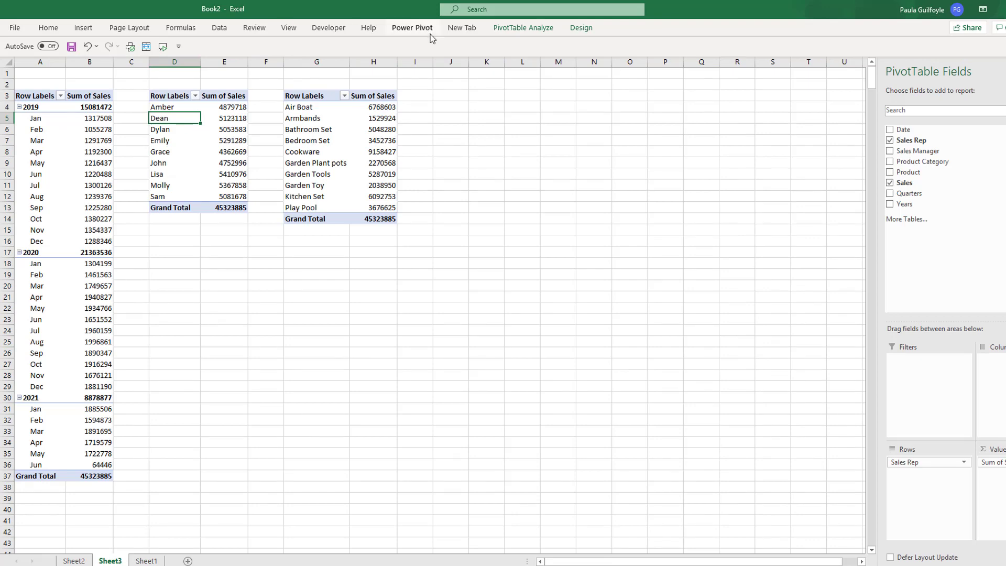
{"action": "left_click", "coordinate": [529, 33]}
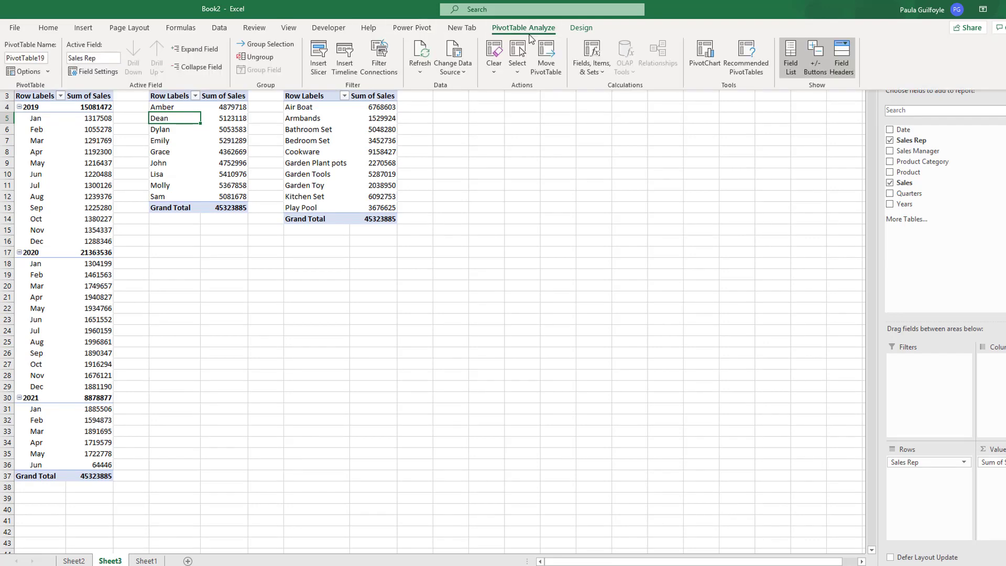
{"action": "left_click", "coordinate": [345, 63]}
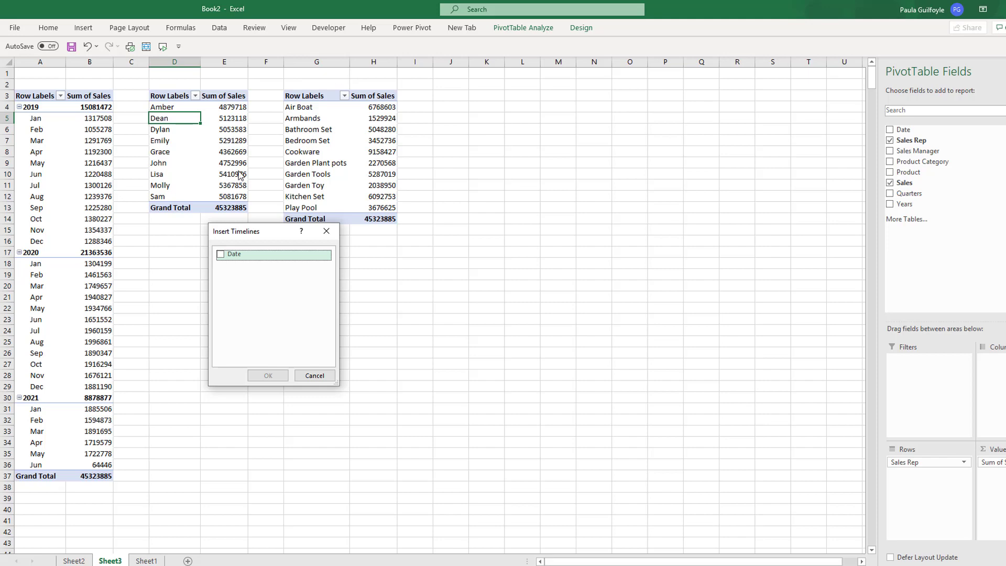
{"action": "left_click", "coordinate": [220, 255]}
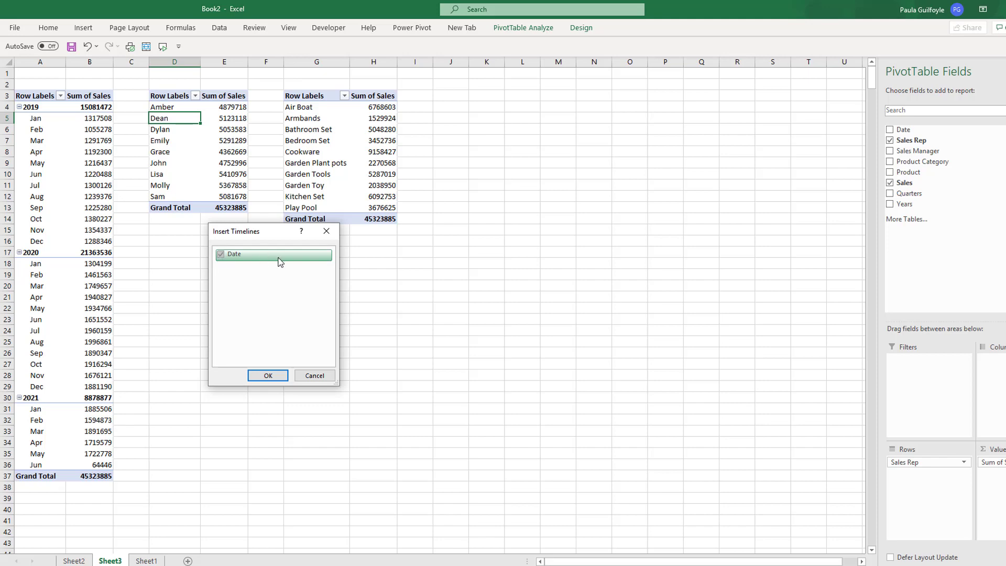
{"action": "left_click", "coordinate": [258, 377]}
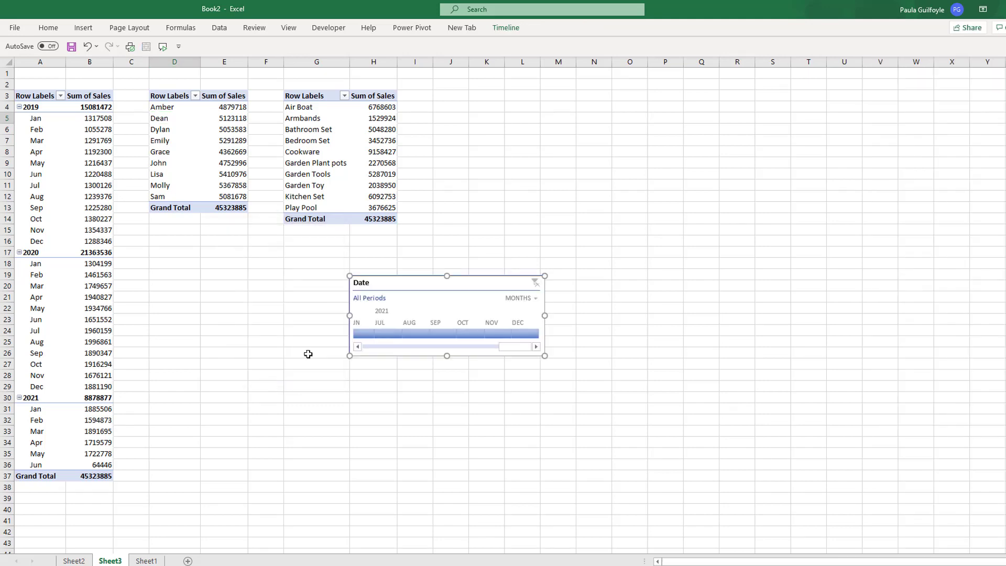
- Cut the Date timeline from Sheet3 and paste it on Sheet2 at cell G4
{"action": "key", "text": "ctrl+x"}
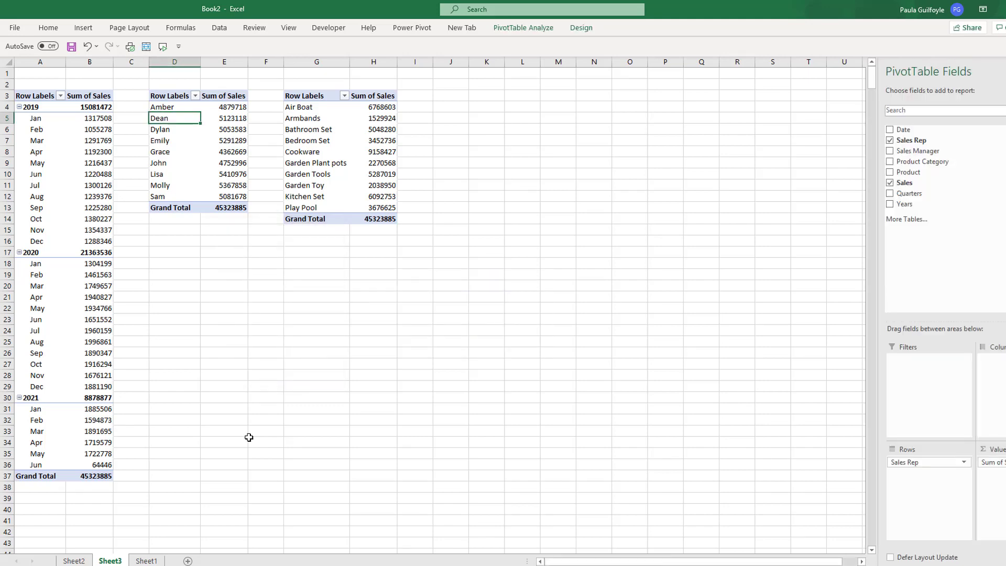
{"action": "left_click", "coordinate": [74, 561]}
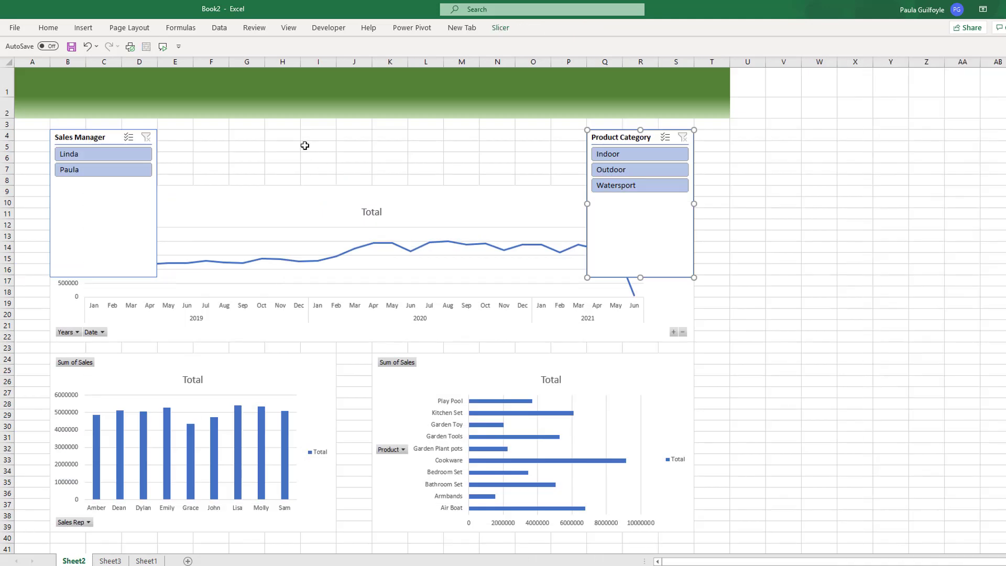
{"action": "left_click", "coordinate": [233, 134]}
{"action": "key", "text": "ctrl+v"}
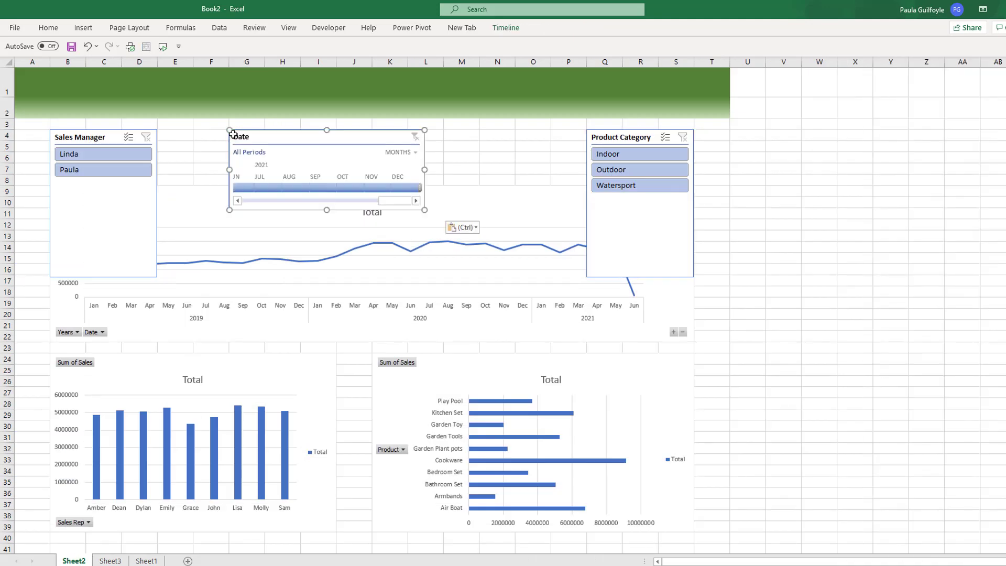
- Move the Date timeline to start near H3 below the banner and shift the monthly line chart down to row 10
{"action": "left_click_drag", "start_coordinate": [307, 139], "coordinate": [352, 126]}
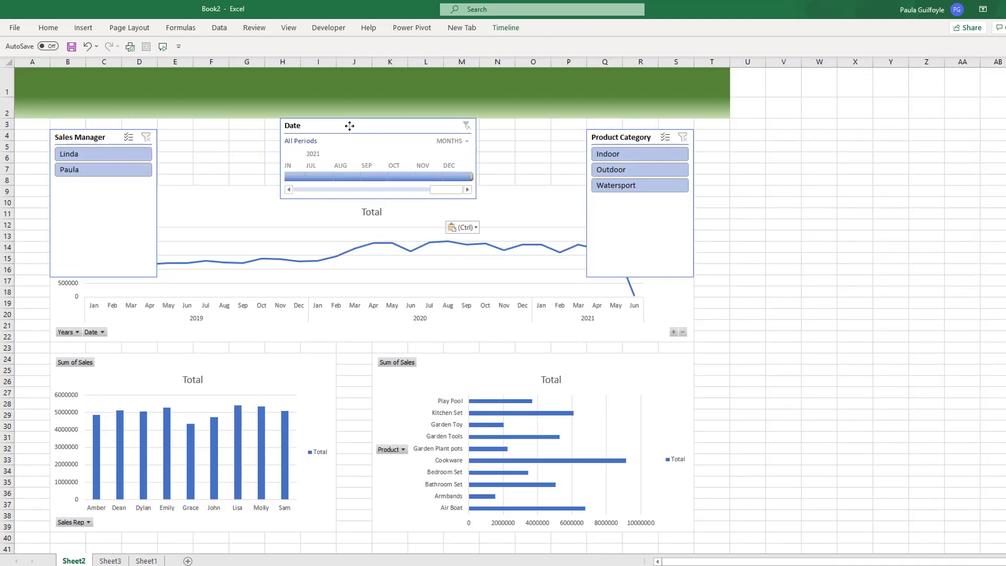
{"action": "left_click_drag", "start_coordinate": [540, 191], "coordinate": [541, 205]}
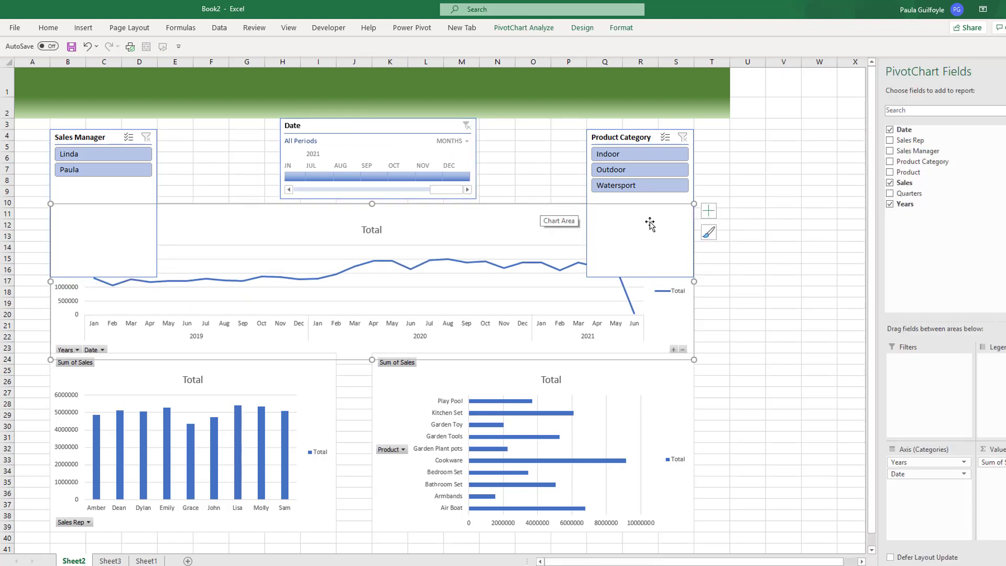
- Move both slicers up to row 3, shortening Product Category to end at row 9 and Sales Manager to about 2.65 cm high
{"action": "left_click_drag", "start_coordinate": [628, 135], "coordinate": [623, 125]}
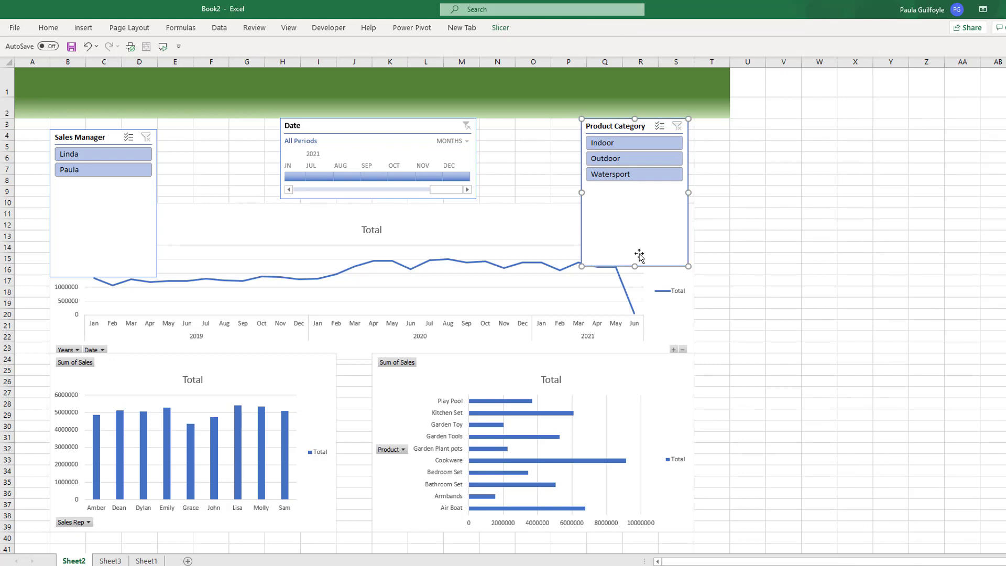
{"action": "left_click_drag", "start_coordinate": [636, 266], "coordinate": [636, 196]}
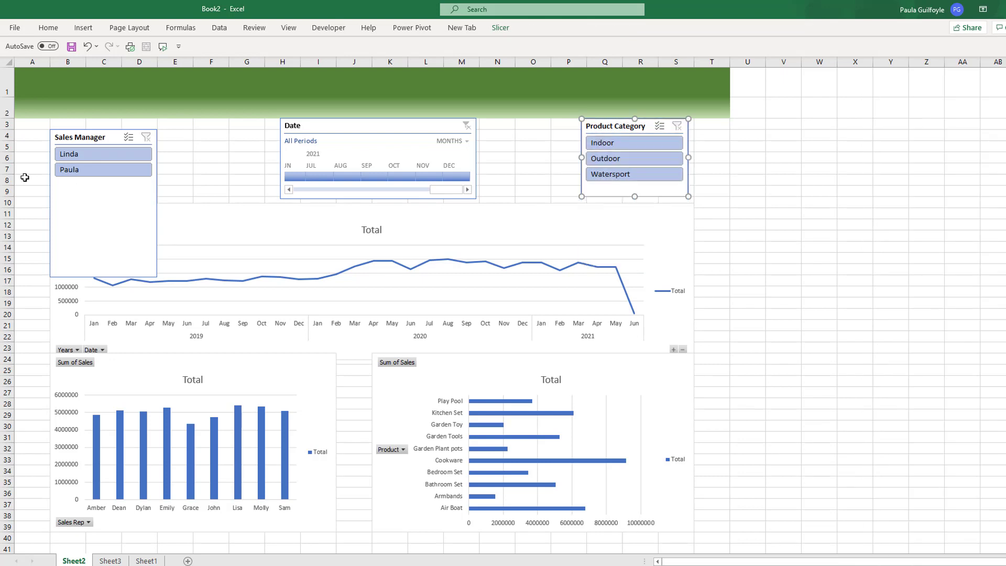
{"action": "left_click", "coordinate": [87, 196]}
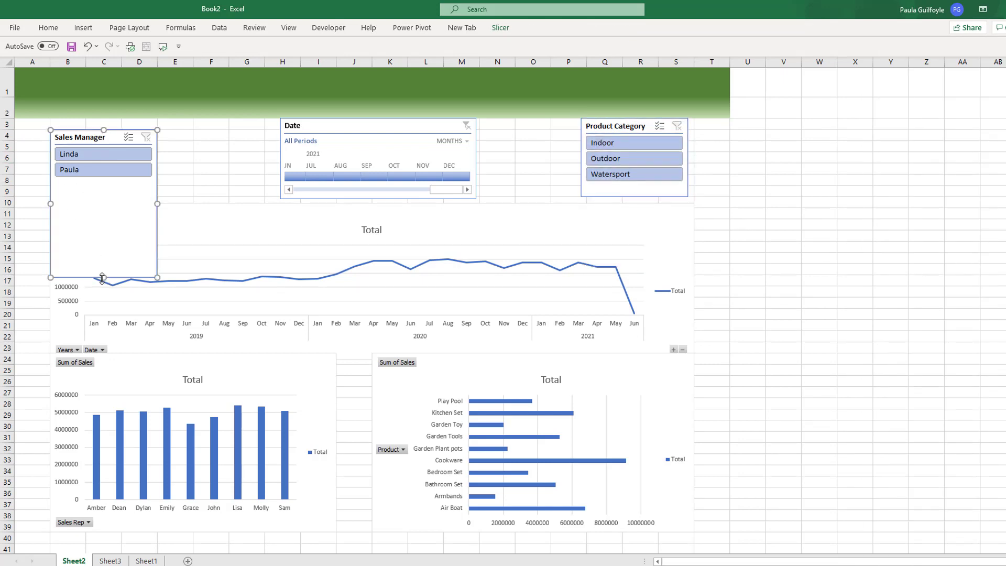
{"action": "left_click_drag", "start_coordinate": [102, 278], "coordinate": [103, 187]}
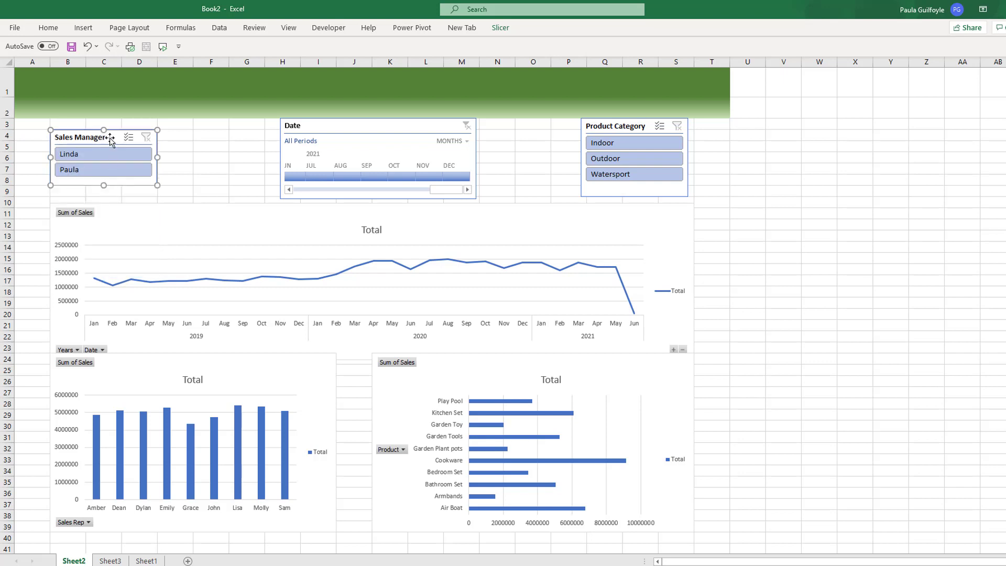
{"action": "left_click_drag", "start_coordinate": [111, 140], "coordinate": [115, 129]}
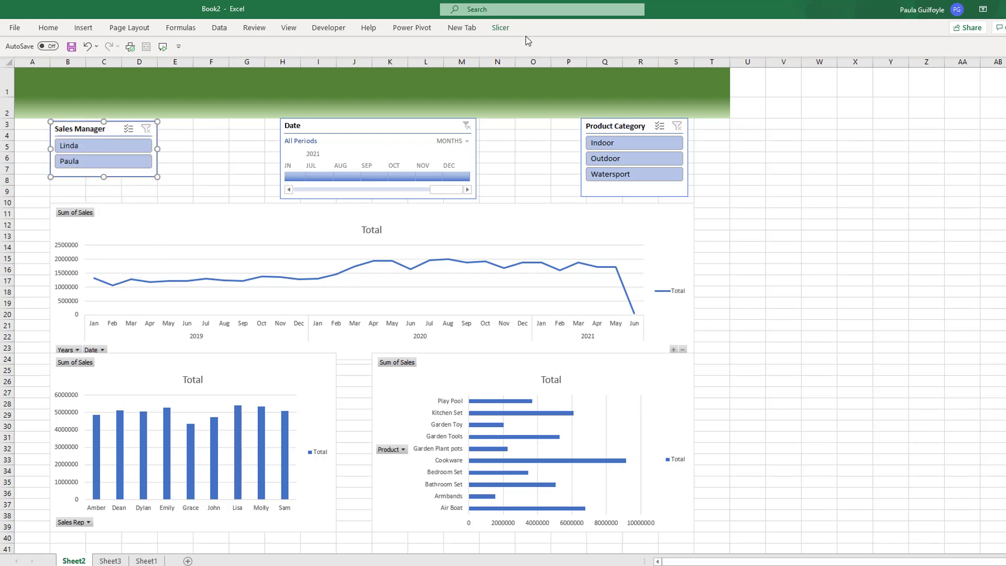
- Turn off Snap to Grid while the Sales Manager slicer is selected
{"action": "left_click", "coordinate": [507, 29]}
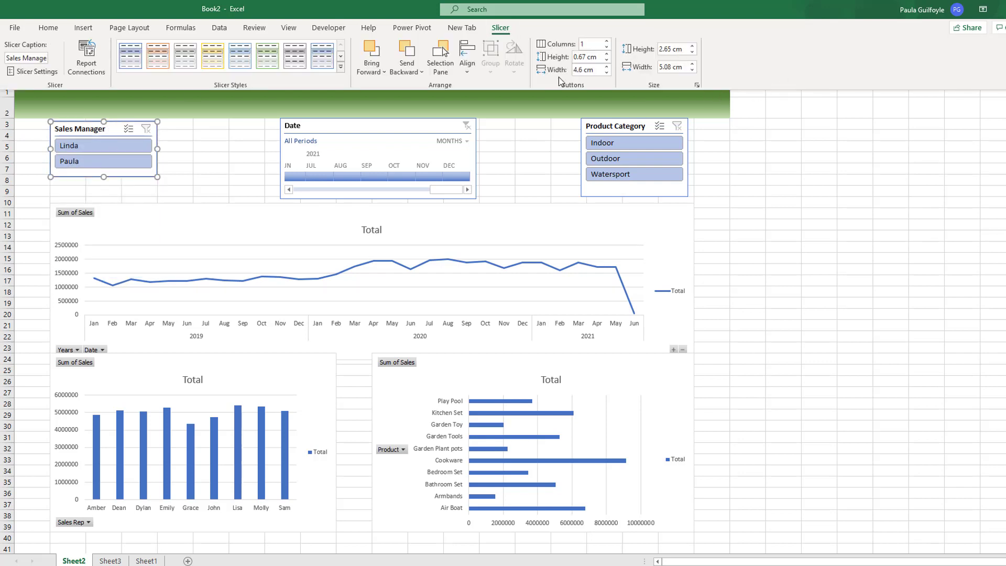
{"action": "left_click", "coordinate": [471, 68]}
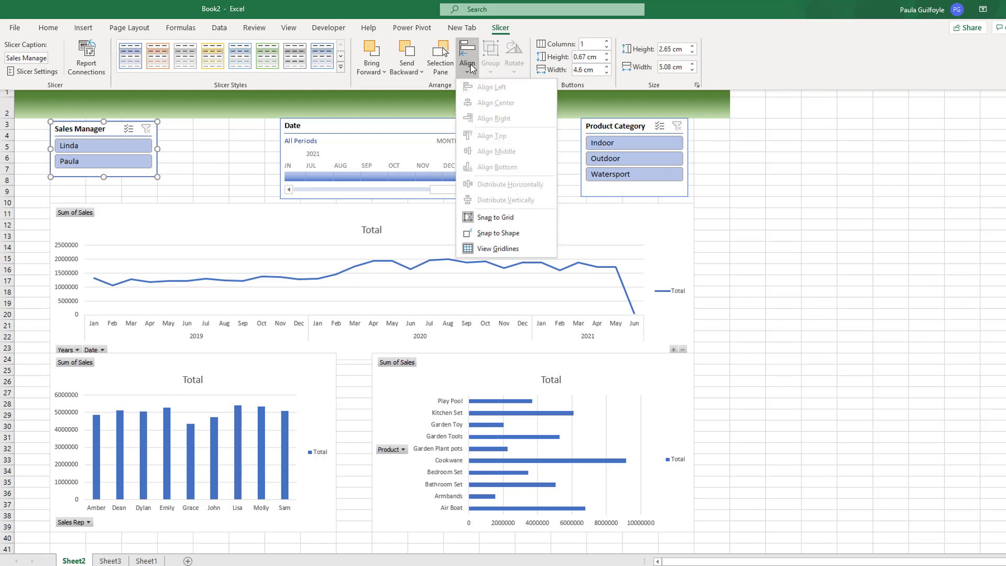
{"action": "left_click", "coordinate": [514, 218]}
{"action": "key", "text": "ctrl+F1"}
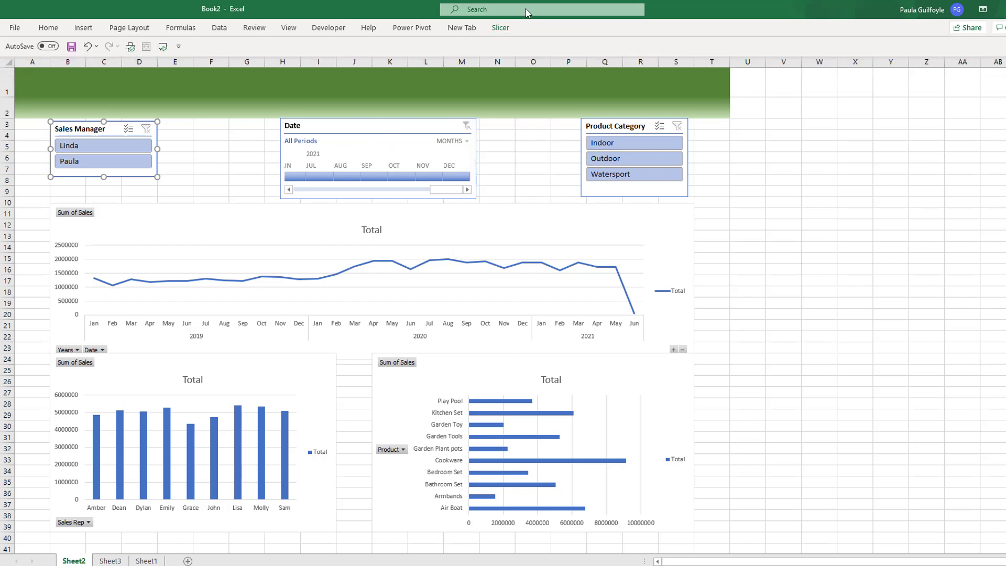
- Toggle Snap to Grid with the Date timeline selected and once more with the Product Category slicer selected
{"action": "left_click", "coordinate": [394, 124]}
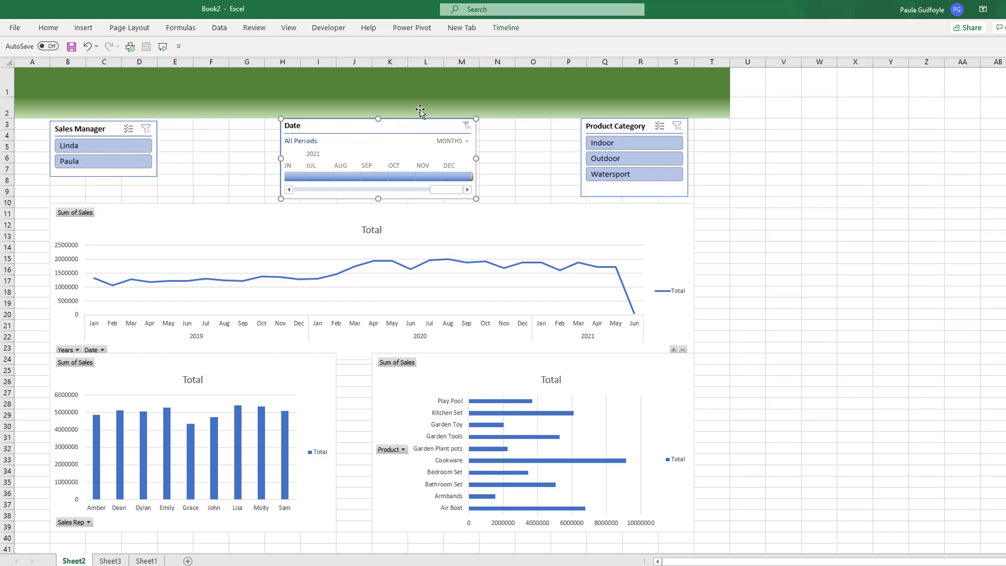
{"action": "left_click", "coordinate": [503, 33]}
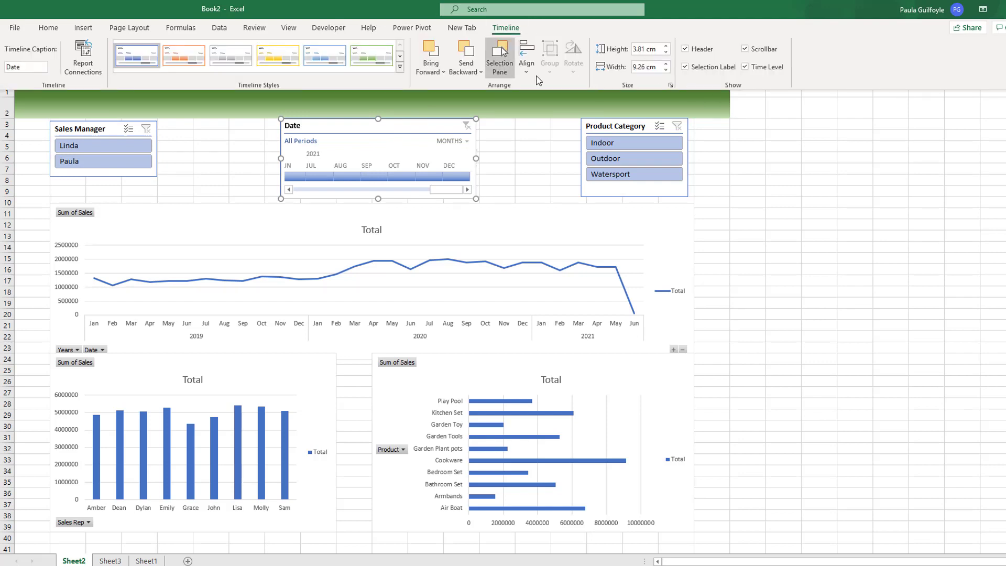
{"action": "left_click", "coordinate": [526, 57]}
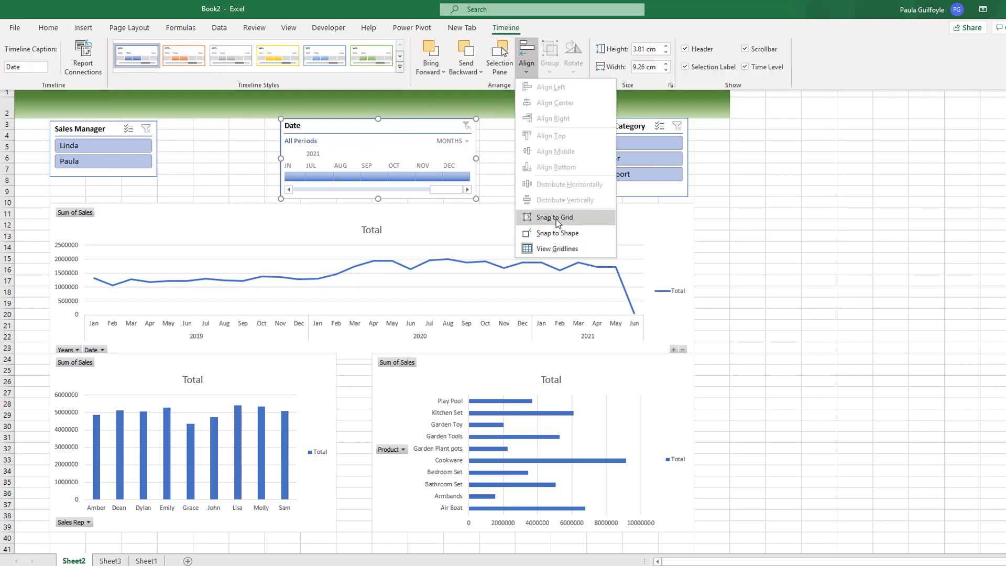
{"action": "left_click", "coordinate": [554, 217]}
{"action": "left_click", "coordinate": [599, 129]}
{"action": "left_click", "coordinate": [586, 128]}
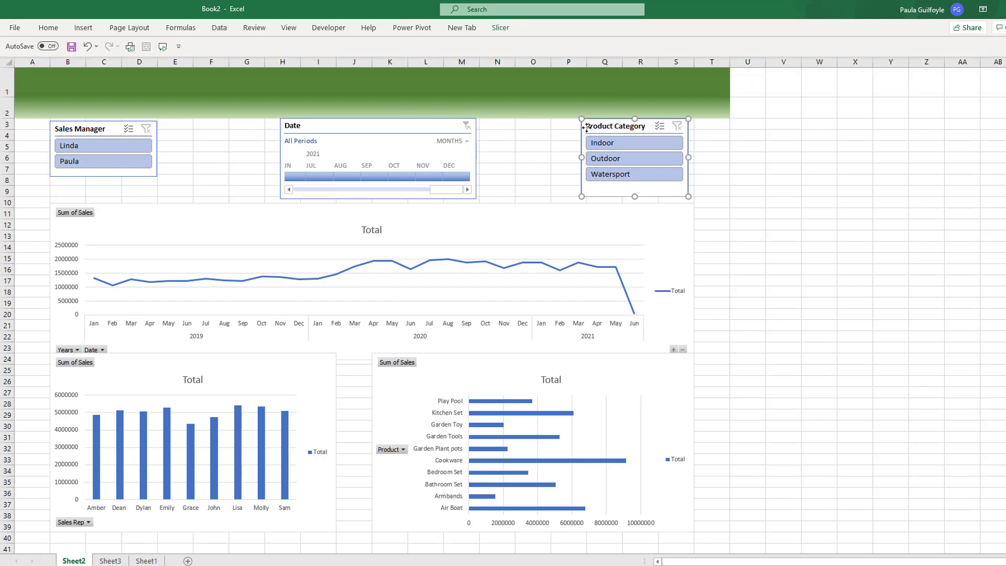
{"action": "left_click", "coordinate": [501, 29]}
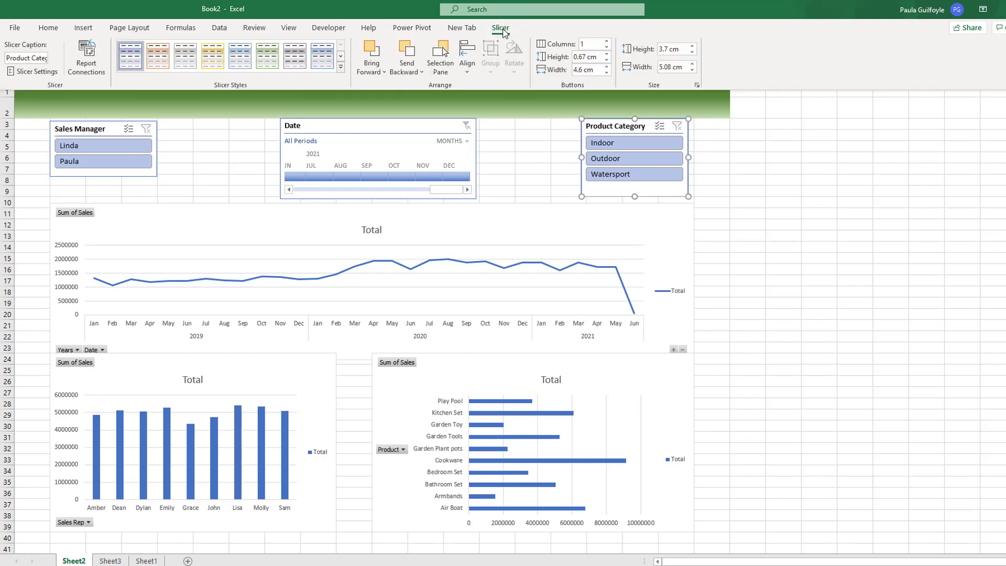
{"action": "left_click", "coordinate": [473, 67]}
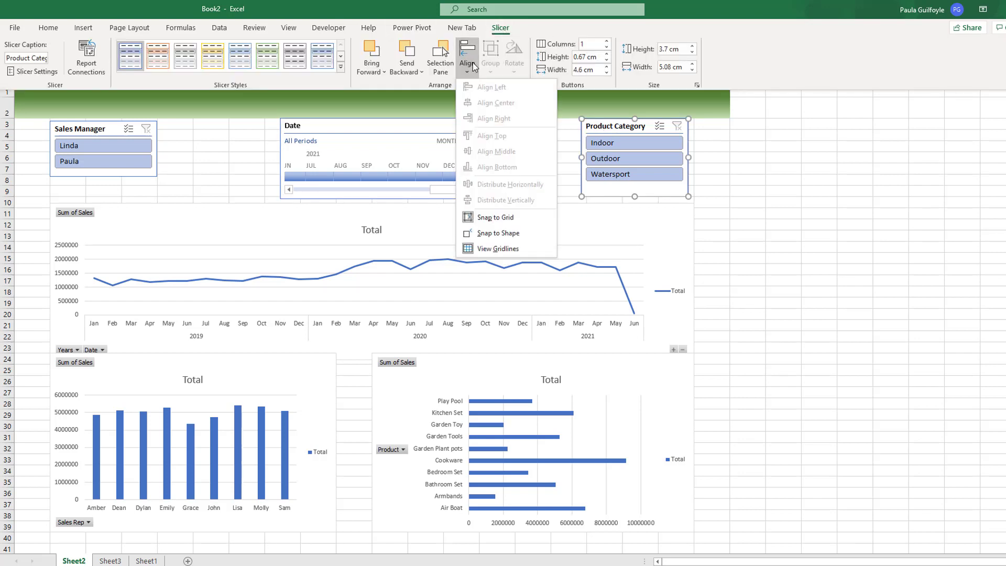
{"action": "left_click", "coordinate": [505, 218]}
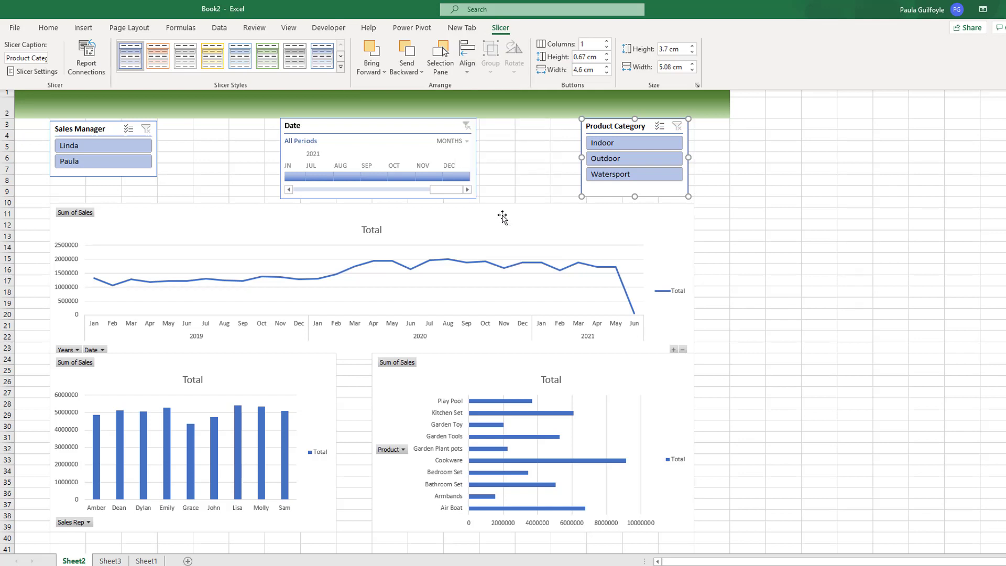
- Resize the Sales Manager slicer to about 8.44 cm wide by 2.46 cm high and arrange its buttons in 2 columns
{"action": "left_click", "coordinate": [152, 177]}
{"action": "left_click_drag", "start_coordinate": [153, 176], "coordinate": [228, 173]}
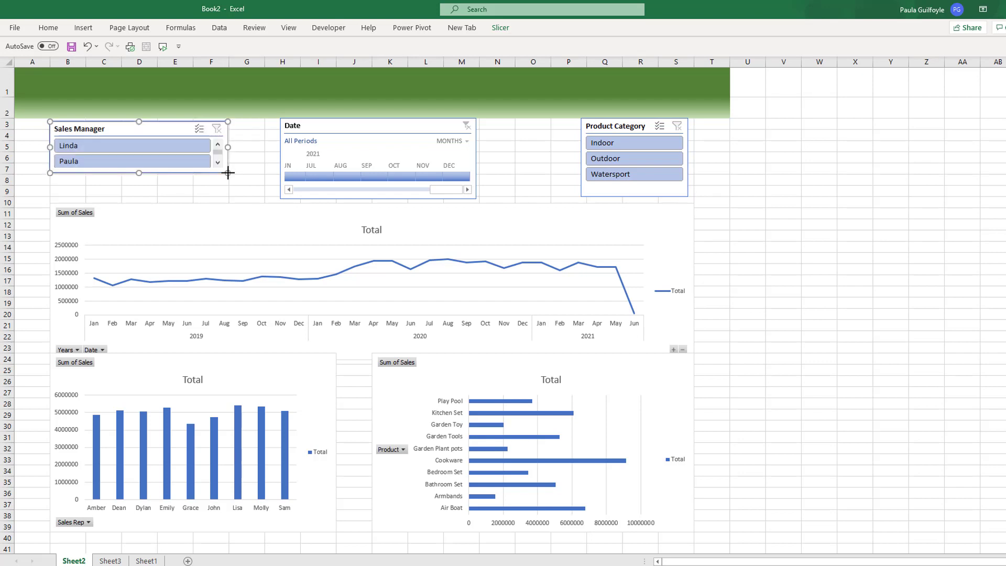
{"action": "left_click", "coordinate": [499, 30]}
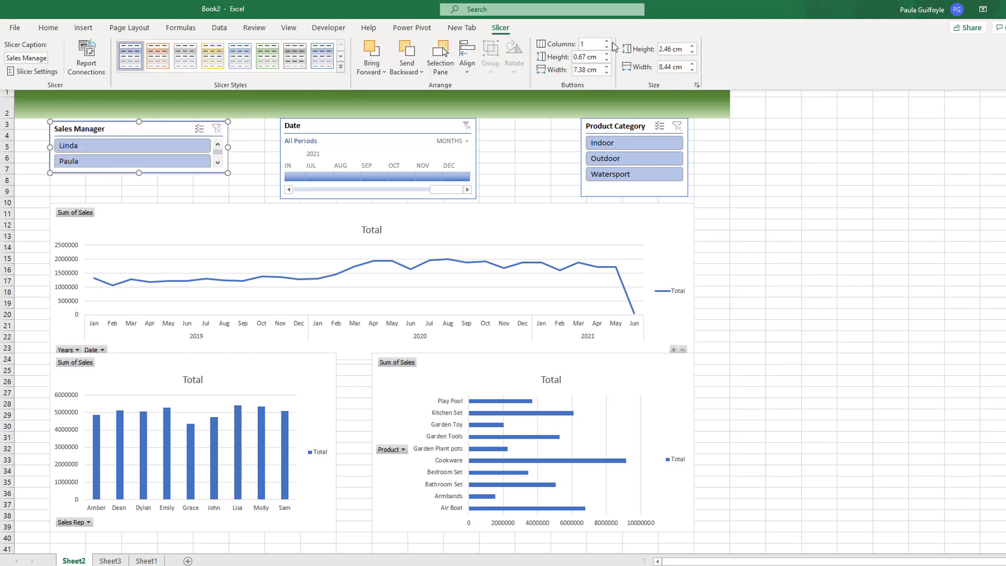
{"action": "left_click", "coordinate": [606, 41]}
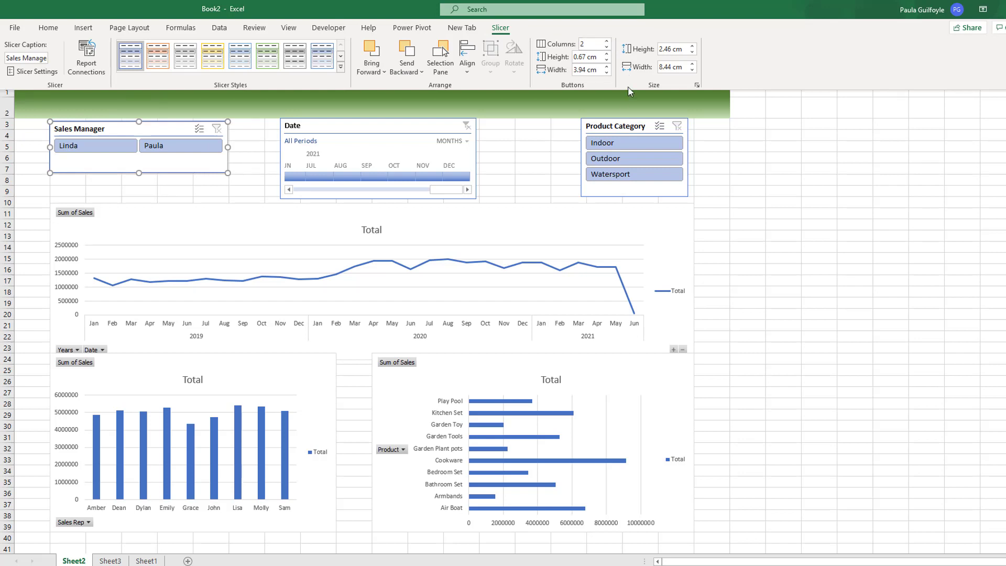
- Arrange the Product Category slicer's buttons in 3 columns and extend its left edge to widen it to about 8.28 cm
{"action": "left_click", "coordinate": [612, 130]}
{"action": "left_click", "coordinate": [612, 130]}
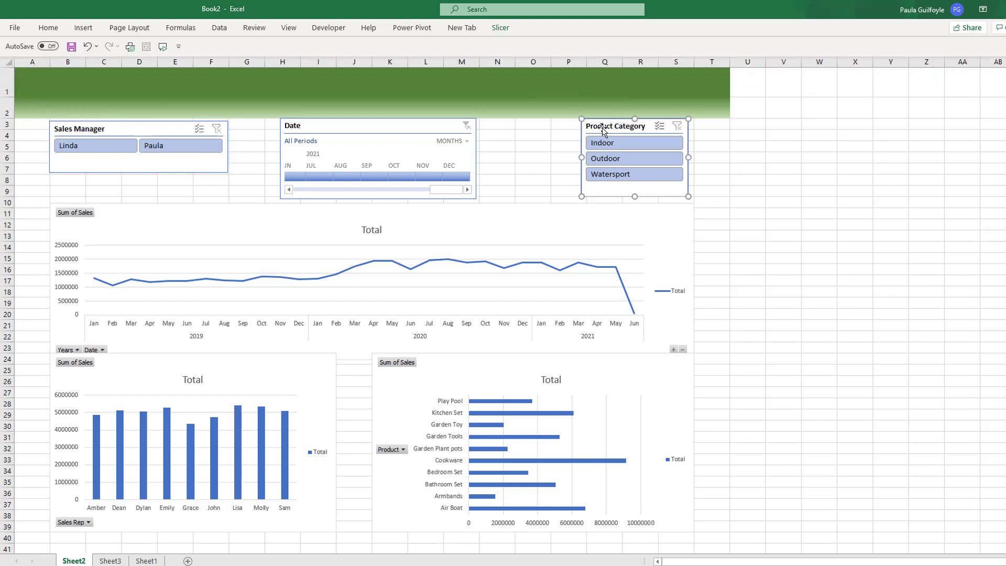
{"action": "left_click", "coordinate": [501, 29]}
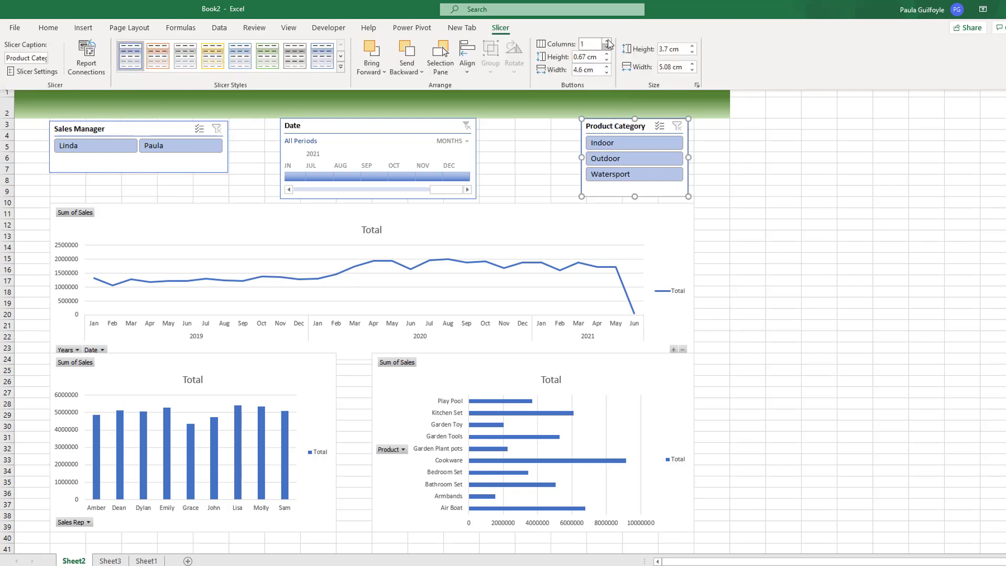
{"action": "left_click", "coordinate": [606, 42]}
{"action": "left_click", "coordinate": [606, 41]}
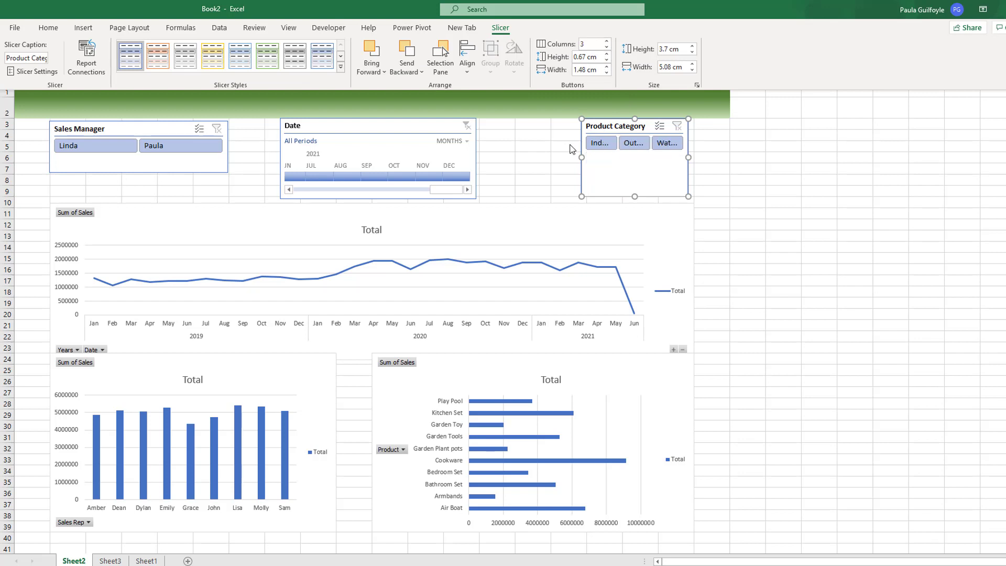
{"action": "left_click", "coordinate": [584, 157]}
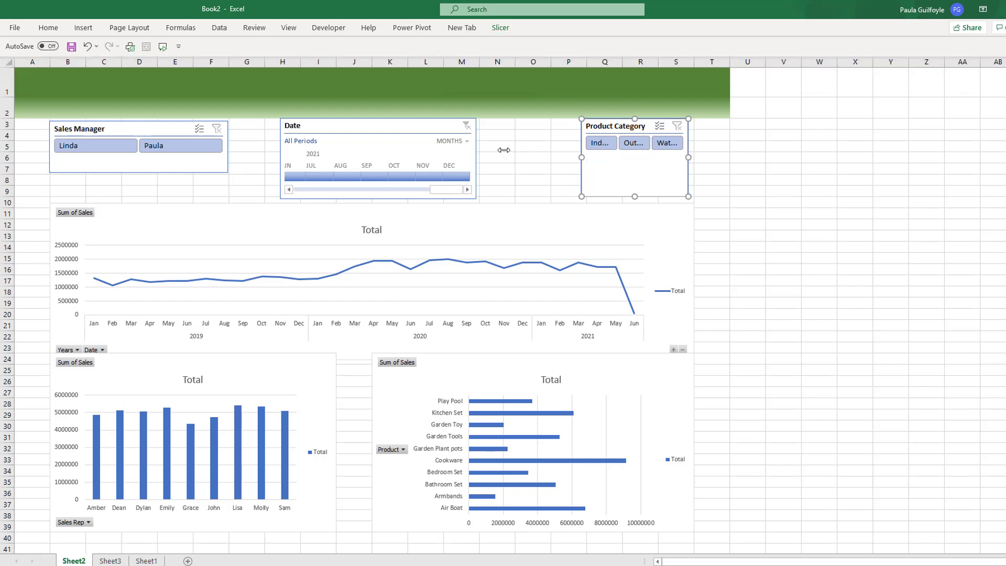
{"action": "left_click_drag", "start_coordinate": [582, 158], "coordinate": [514, 157]}
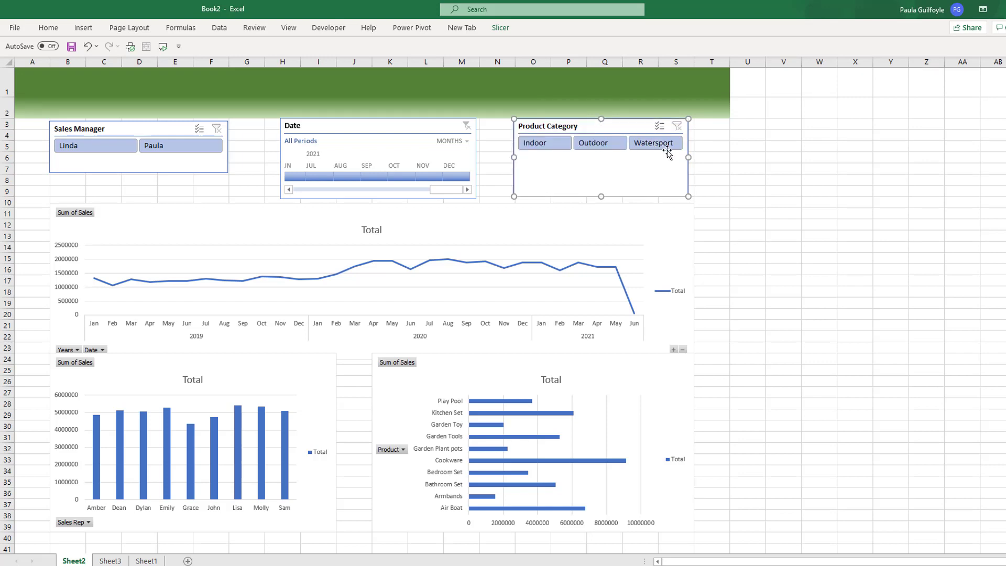
- Shorten both slicers to about 2.17 cm high and move them down to start near row 5
{"action": "left_click_drag", "start_coordinate": [601, 195], "coordinate": [600, 164]}
{"action": "left_click_drag", "start_coordinate": [601, 129], "coordinate": [603, 149]}
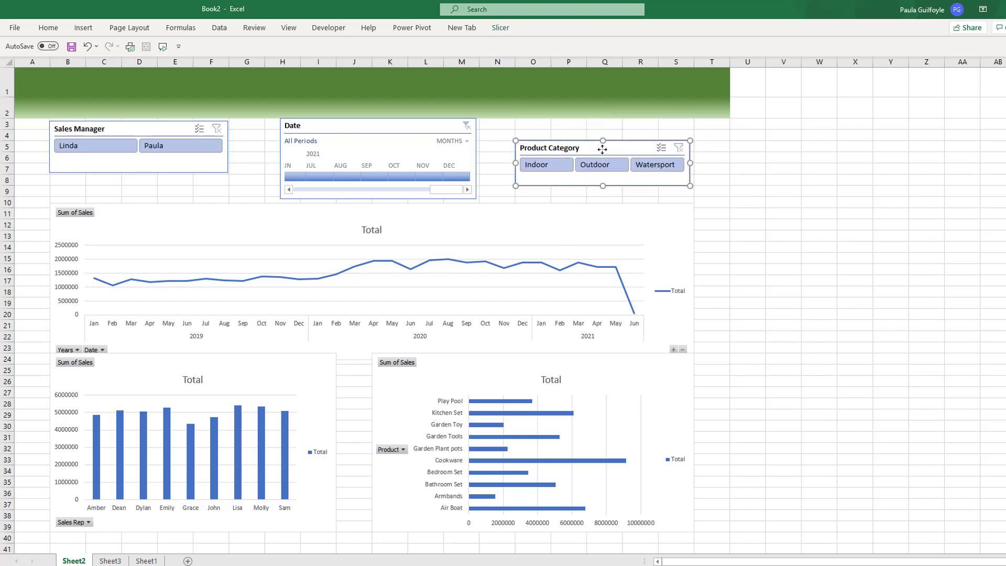
{"action": "mouse_move", "coordinate": [170, 130]}
{"action": "left_mouse_down"}
{"action": "mouse_move", "coordinate": [163, 149]}
{"action": "mouse_move", "coordinate": [172, 148]}
{"action": "left_mouse_up"}
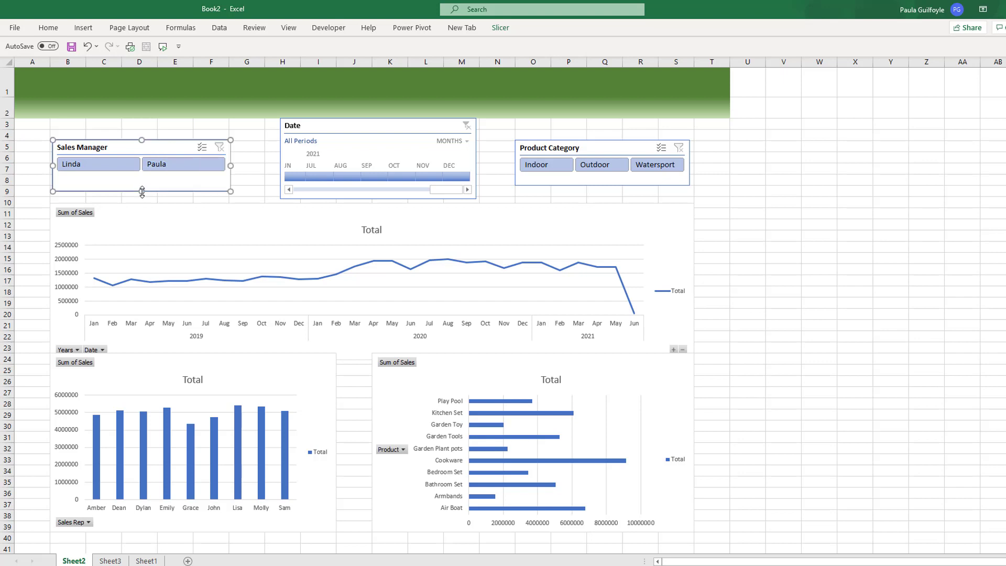
{"action": "left_click_drag", "start_coordinate": [141, 186], "coordinate": [140, 185]}
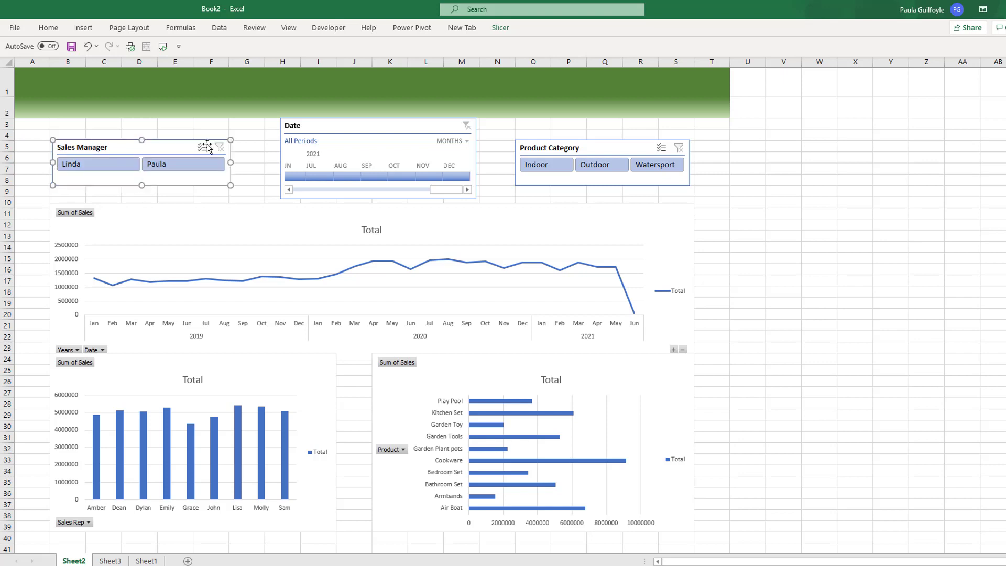
- Extend both sides of the Date timeline so it is about 10.27 cm wide between the two slicers
{"action": "left_click", "coordinate": [360, 149]}
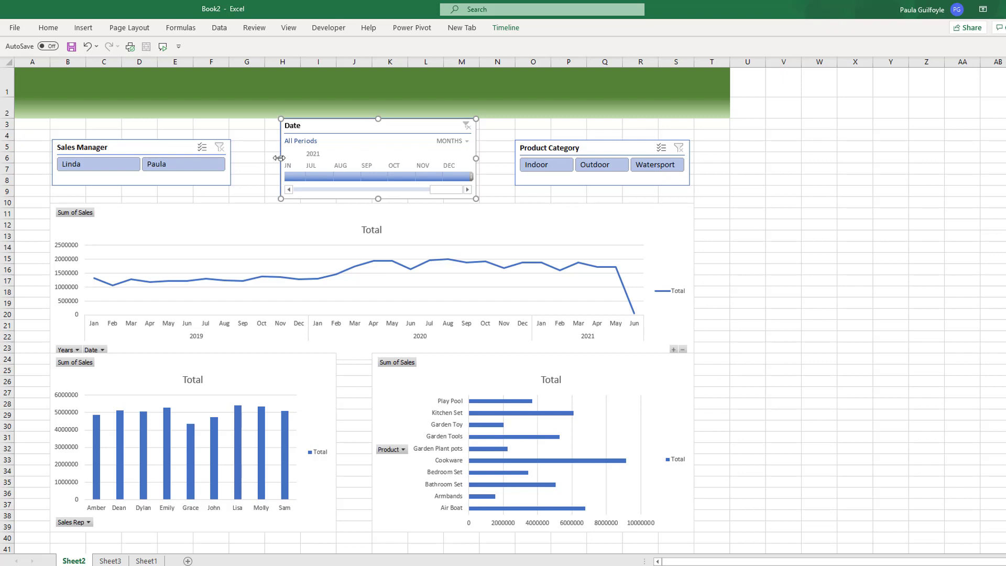
{"action": "left_click_drag", "start_coordinate": [280, 158], "coordinate": [265, 158]}
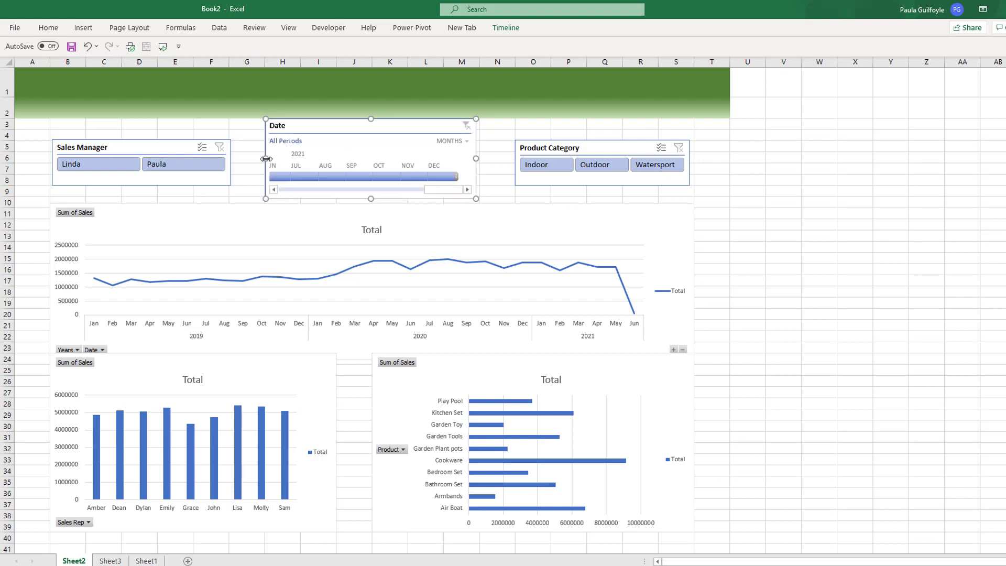
{"action": "left_click_drag", "start_coordinate": [476, 157], "coordinate": [482, 157]}
- Apply the light green style to the Date timeline and the matching light green style to the Sales Manager slicer
{"action": "left_click", "coordinate": [513, 30]}
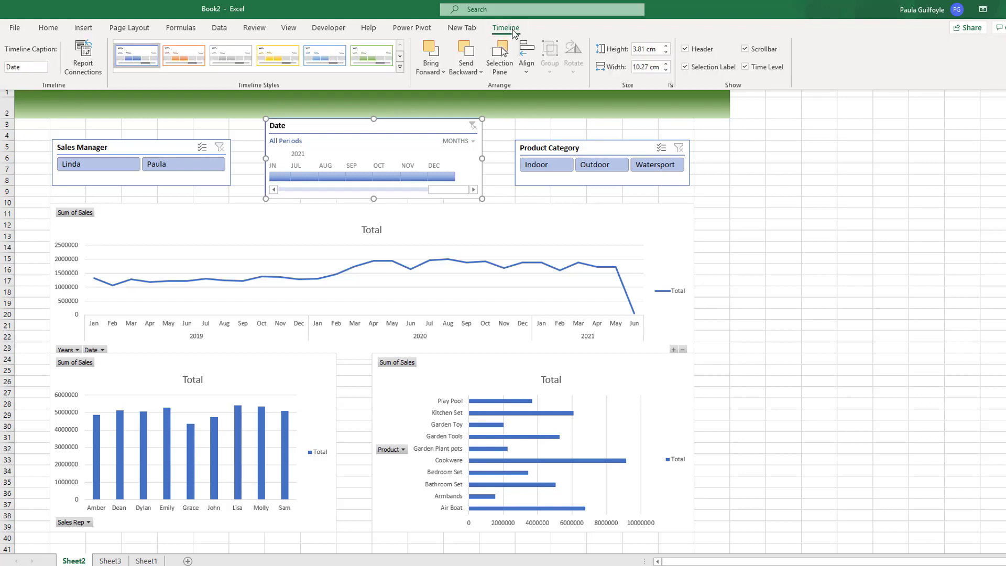
{"action": "left_click", "coordinate": [377, 58]}
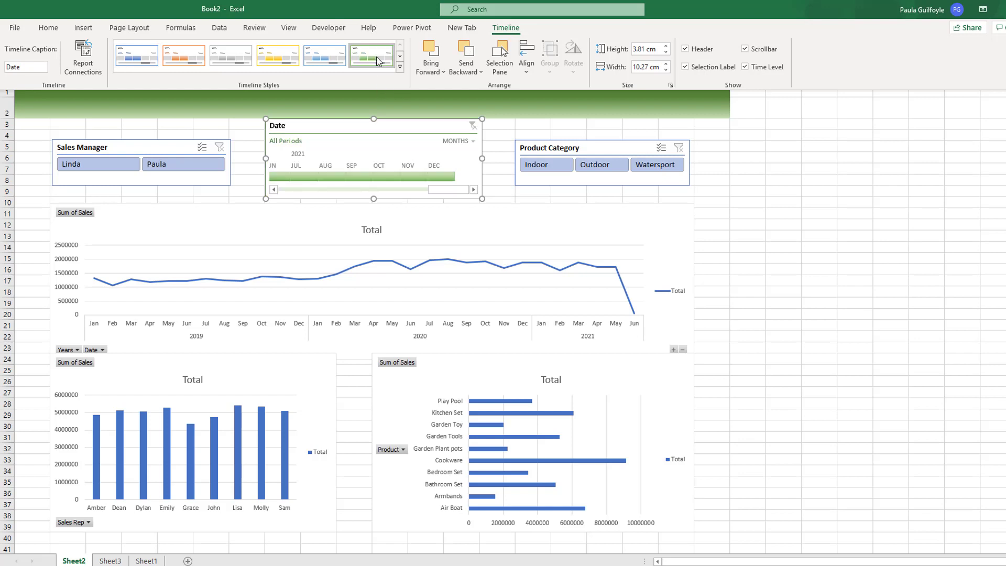
{"action": "left_click", "coordinate": [153, 152]}
{"action": "left_click", "coordinate": [133, 146]}
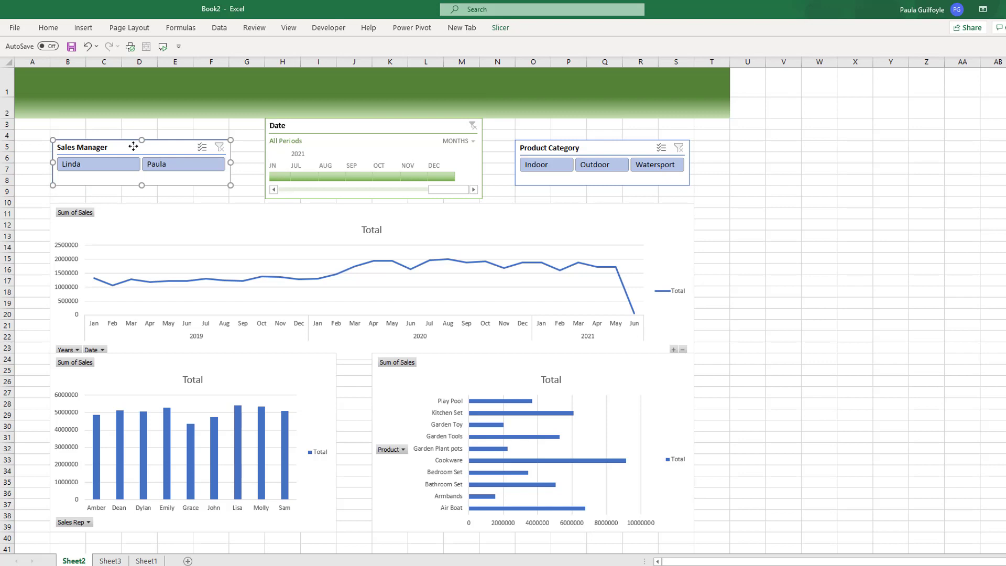
{"action": "left_click", "coordinate": [502, 27]}
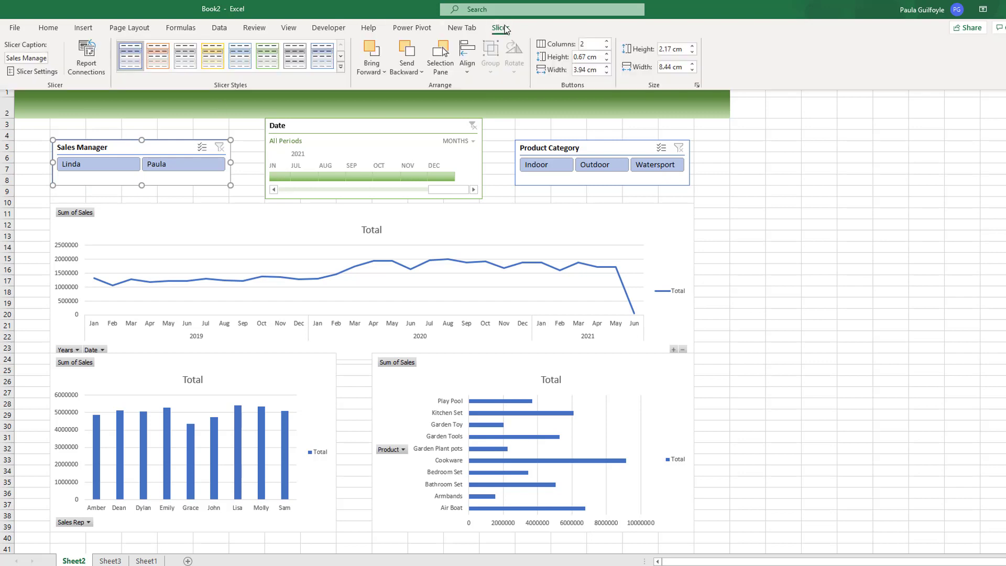
{"action": "left_click", "coordinate": [265, 62]}
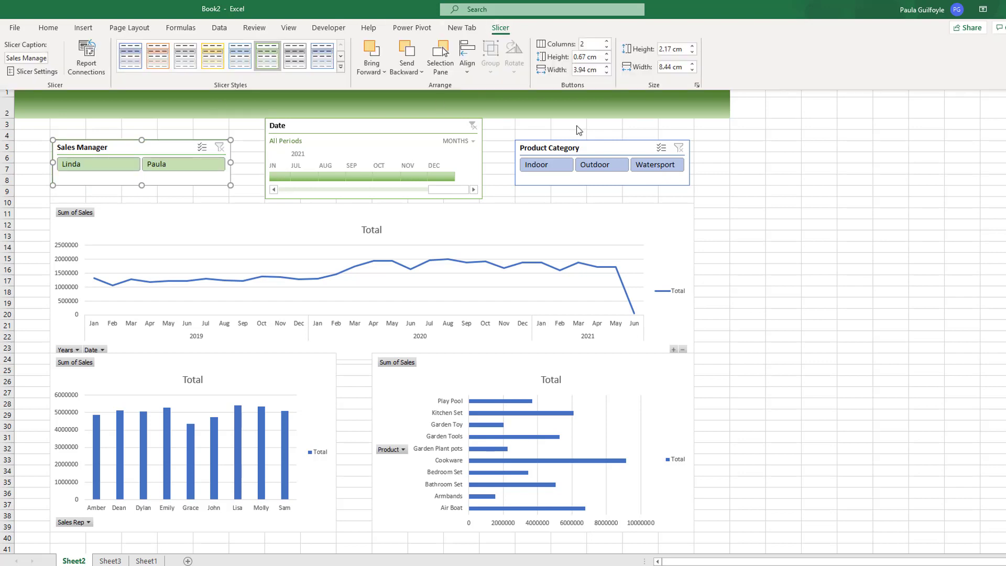
- Apply the same light green slicer style to the Product Category slicer
{"action": "left_click", "coordinate": [587, 149]}
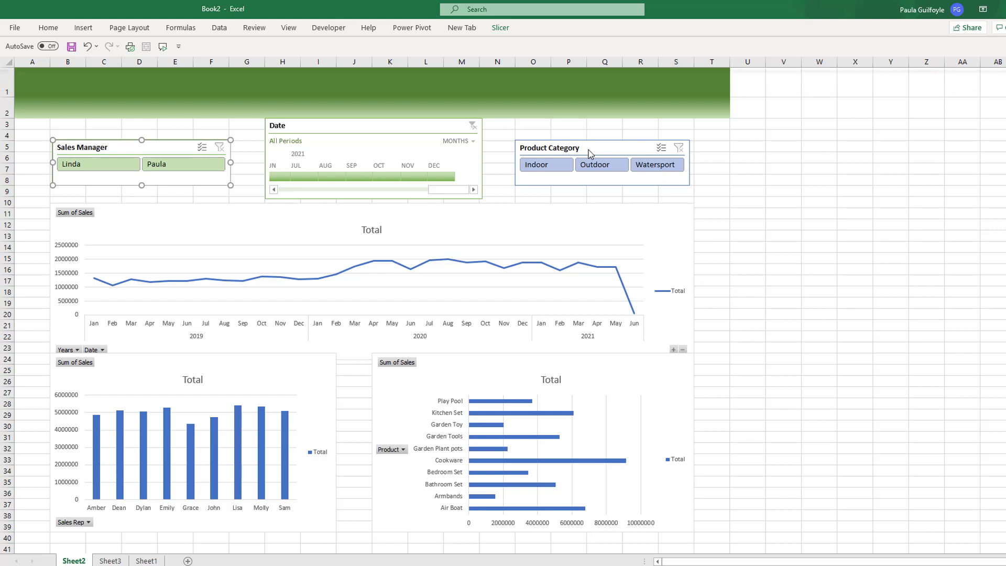
{"action": "left_click", "coordinate": [501, 29]}
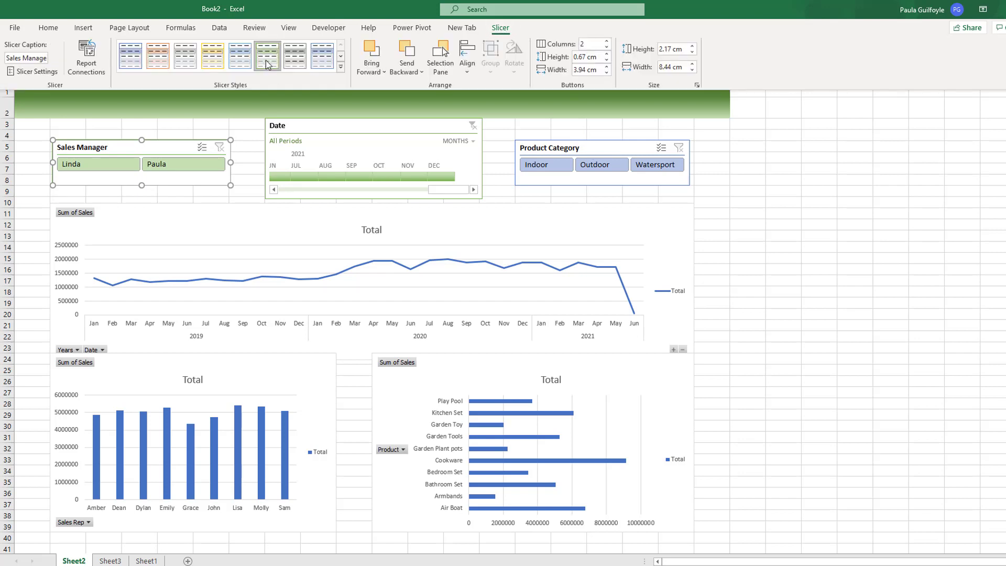
{"action": "left_click", "coordinate": [606, 152]}
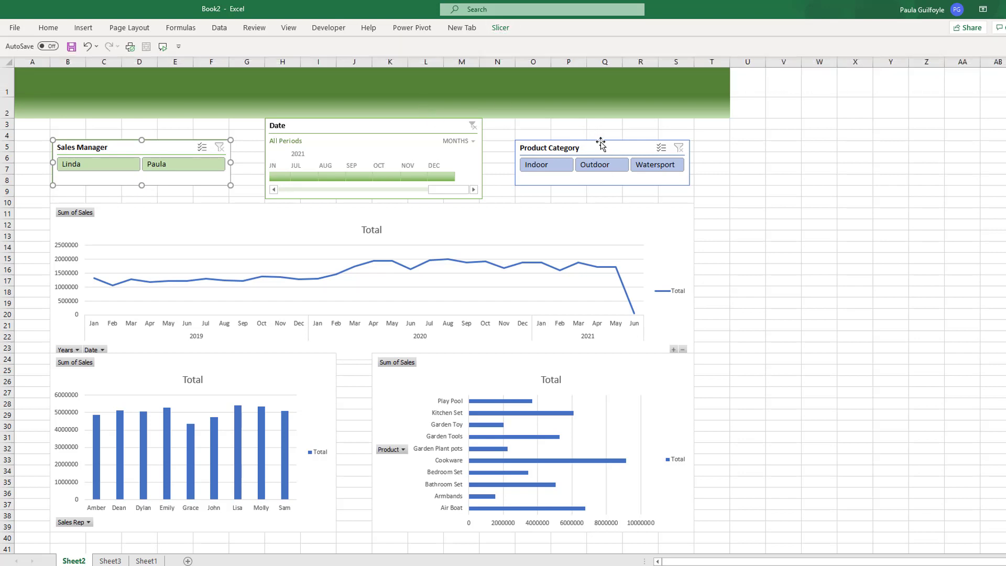
{"action": "left_click", "coordinate": [600, 146]}
{"action": "left_click", "coordinate": [500, 28]}
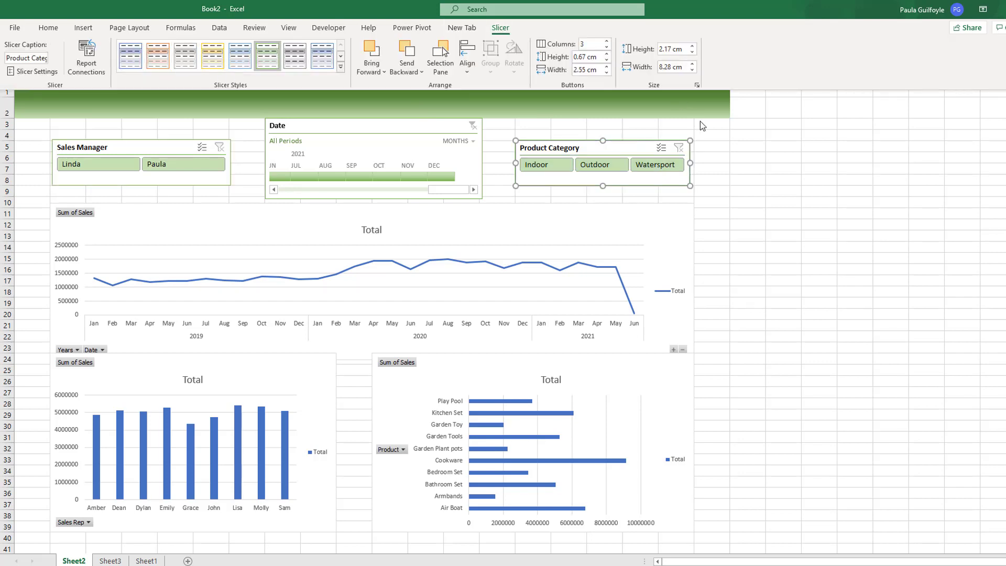
{"action": "left_click", "coordinate": [615, 149]}
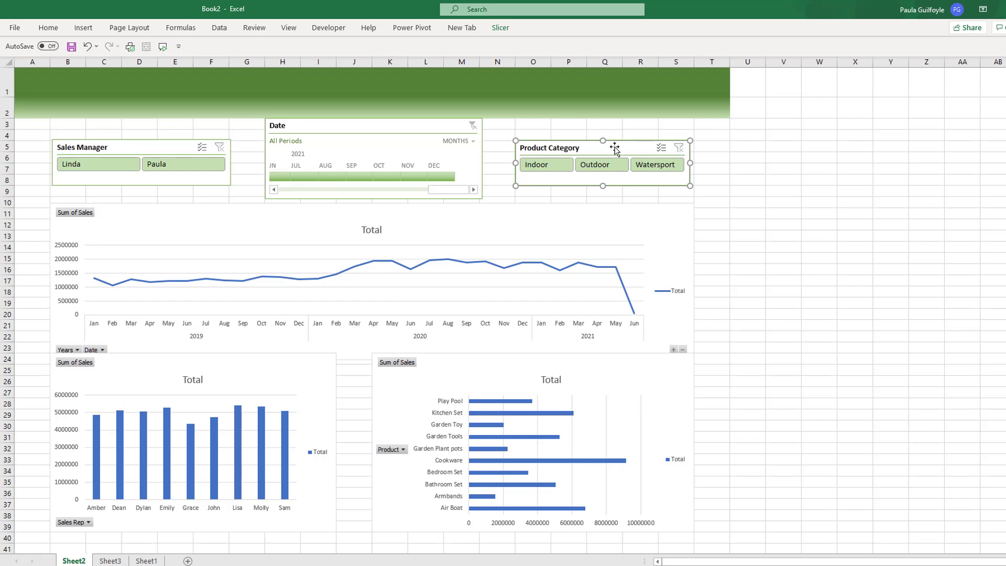
- Deselect the slicer and filter the Sales Manager slicer to its first manager to test the charts
{"action": "left_click", "coordinate": [815, 163]}
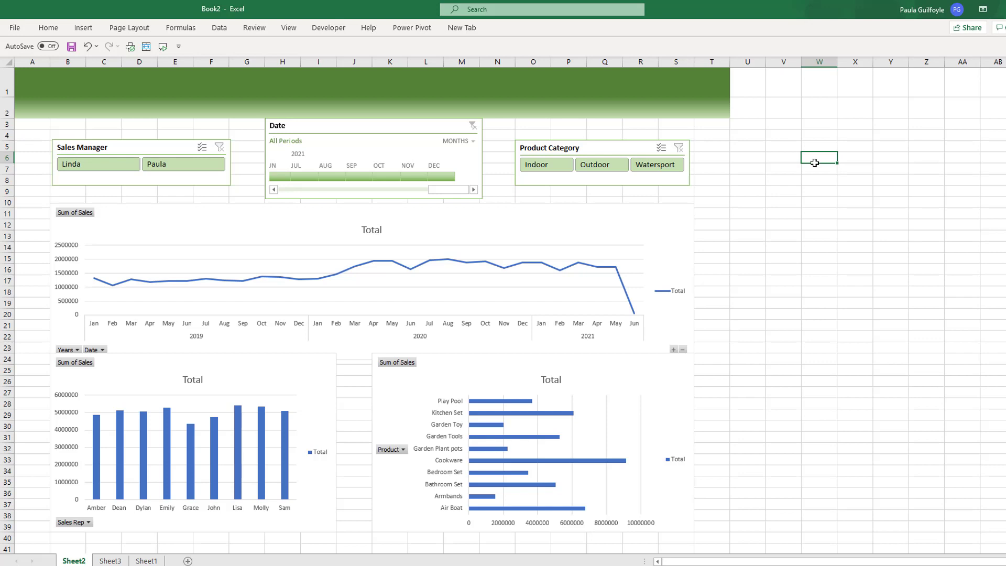
{"action": "left_click", "coordinate": [110, 169]}
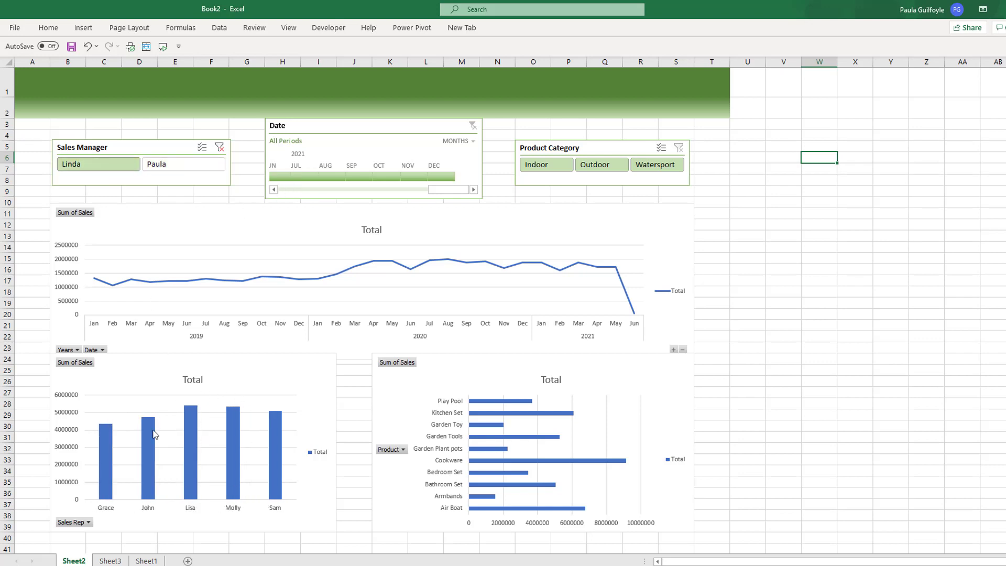
- Test the slicers with the second sales manager and the Outdoor category, and clear both slicer filters
{"action": "left_click", "coordinate": [191, 166]}
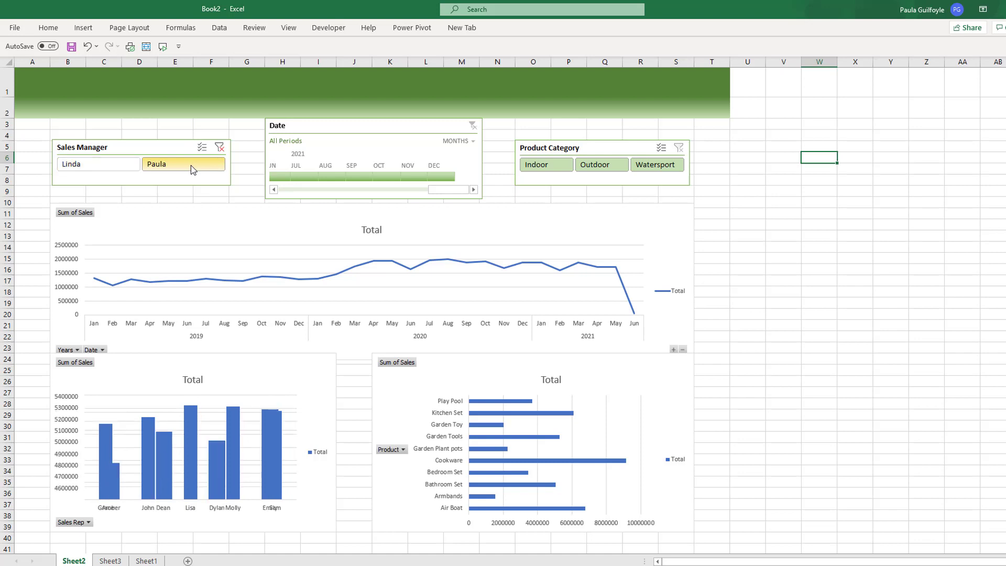
{"action": "left_click", "coordinate": [598, 164]}
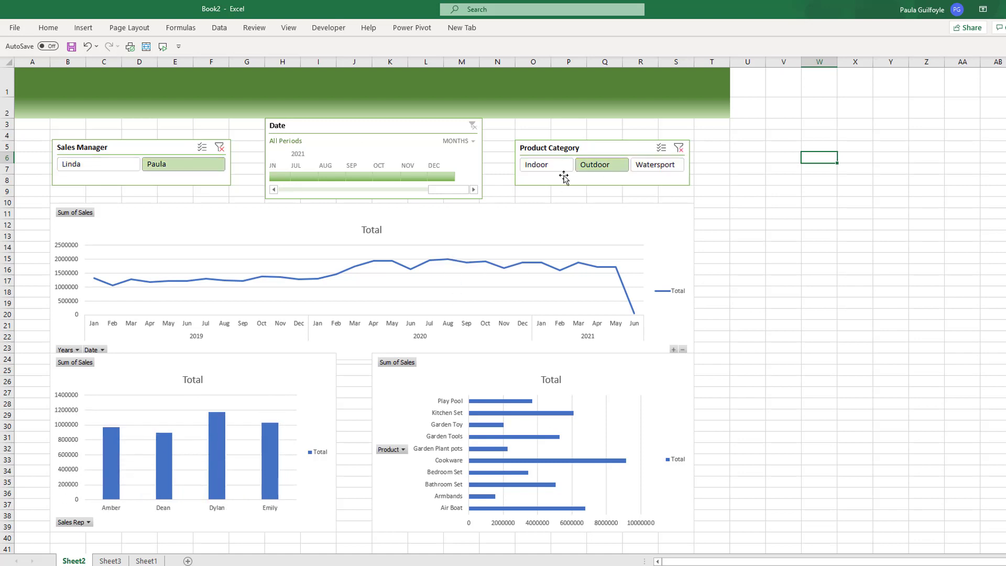
{"action": "left_click", "coordinate": [219, 147]}
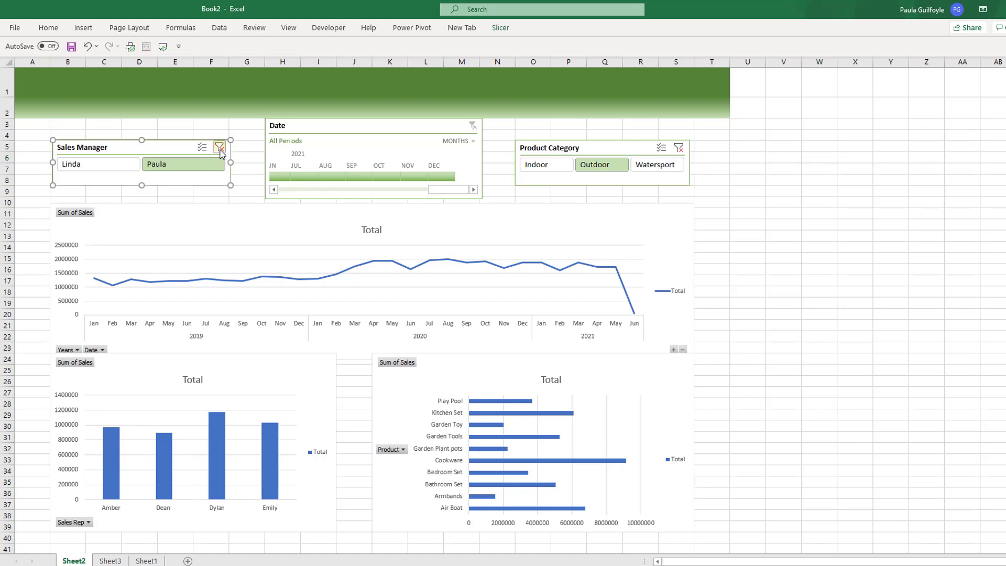
{"action": "left_click", "coordinate": [678, 149]}
- Connect the Sales Manager slicer to PivotTable17 and PivotTable20 as well through its report connections
{"action": "right_click", "coordinate": [155, 147]}
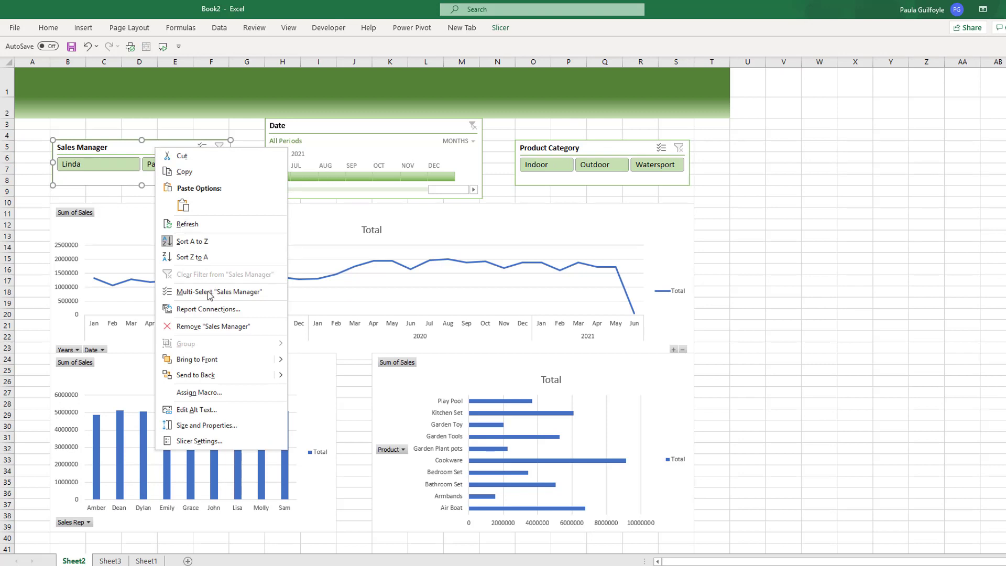
{"action": "left_click", "coordinate": [210, 309]}
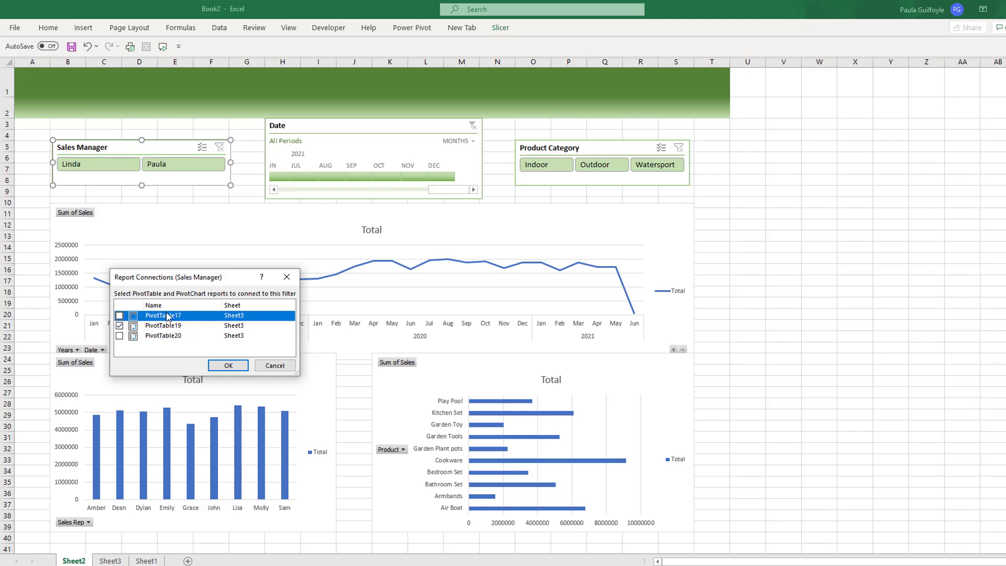
{"action": "left_click", "coordinate": [119, 316]}
{"action": "left_click", "coordinate": [119, 336]}
{"action": "left_click", "coordinate": [229, 366]}
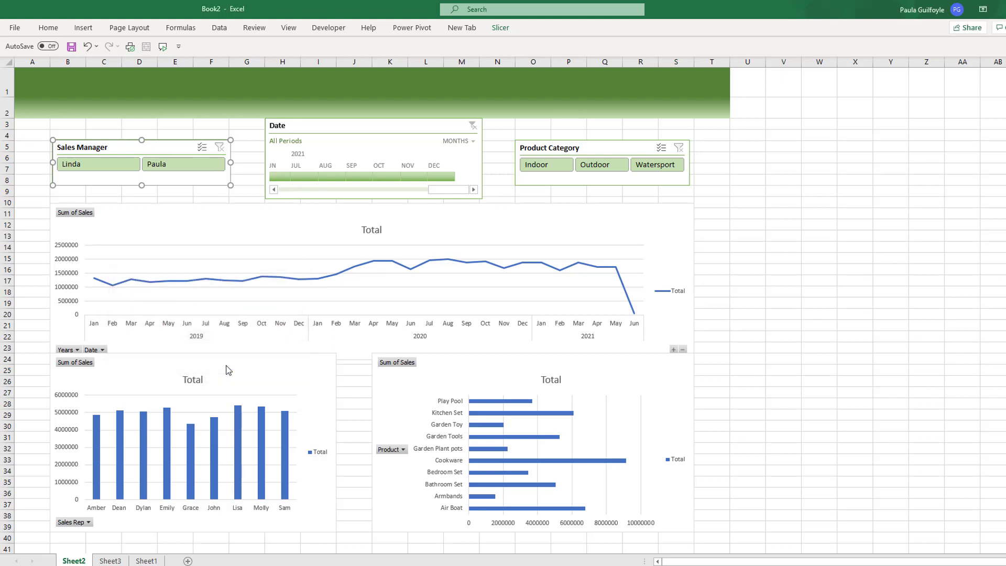
- Add PivotTable17 and PivotTable20 to the Date timeline's report connections
{"action": "left_click", "coordinate": [413, 129]}
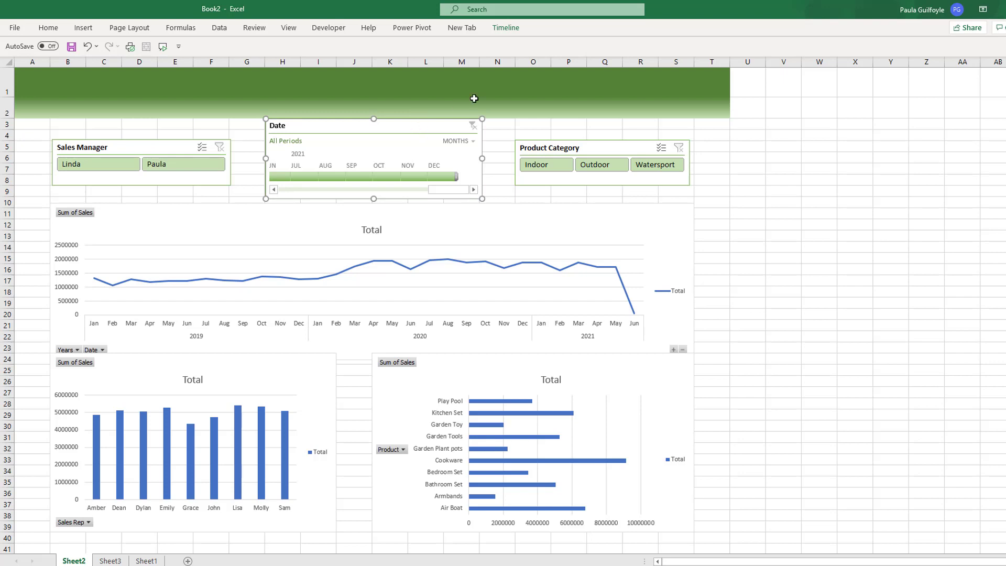
{"action": "left_click", "coordinate": [505, 28]}
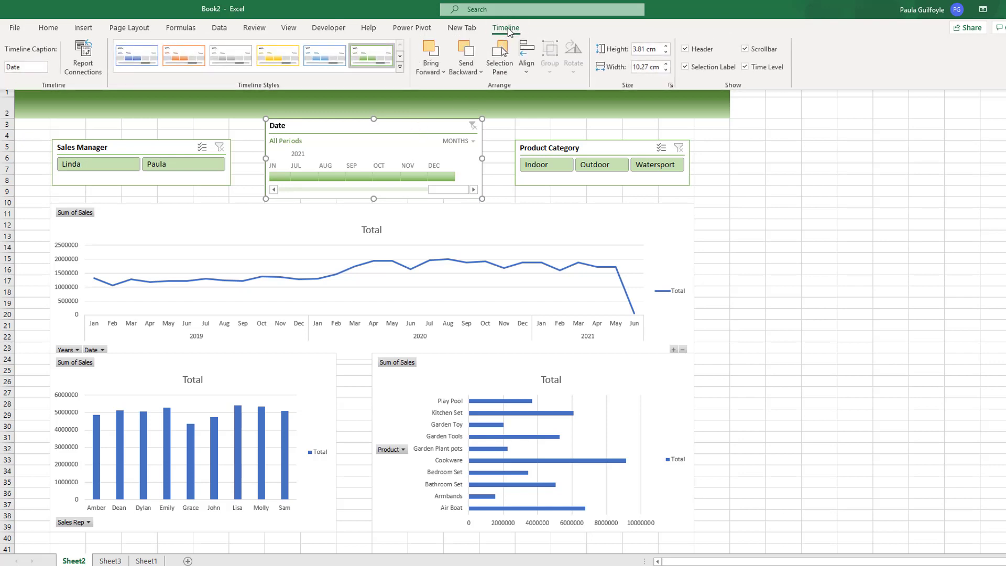
{"action": "left_click", "coordinate": [84, 65]}
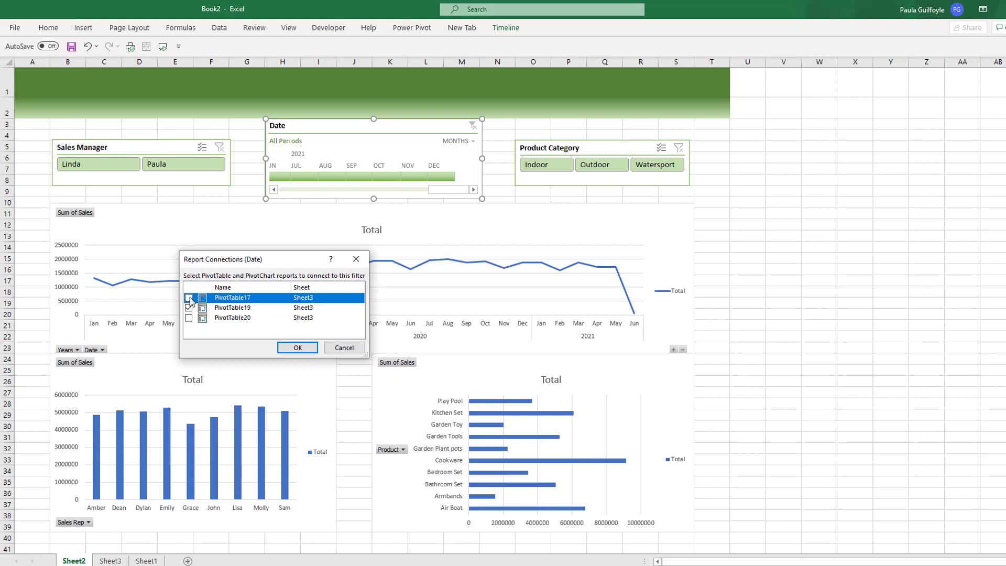
{"action": "left_click", "coordinate": [188, 318]}
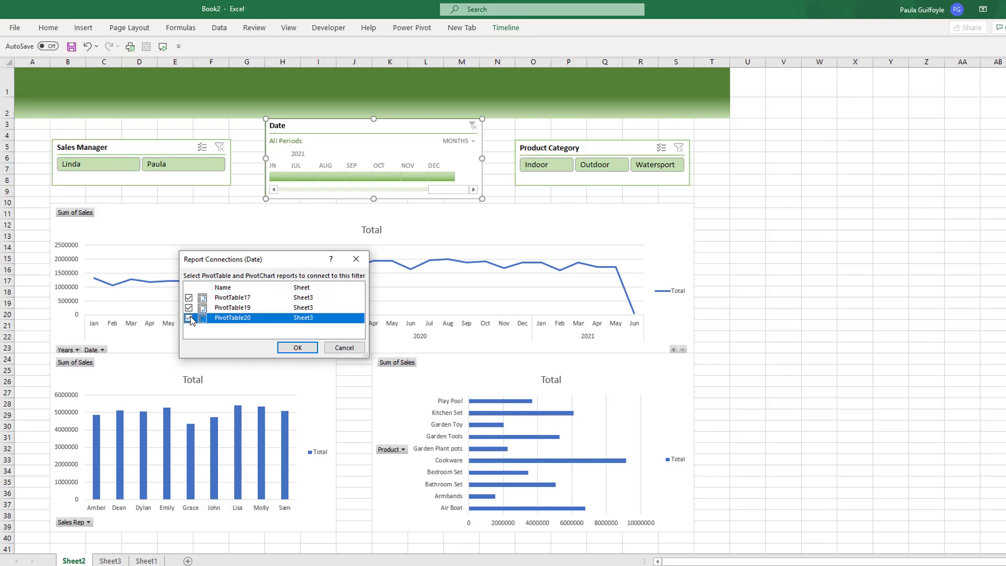
{"action": "left_click", "coordinate": [298, 350]}
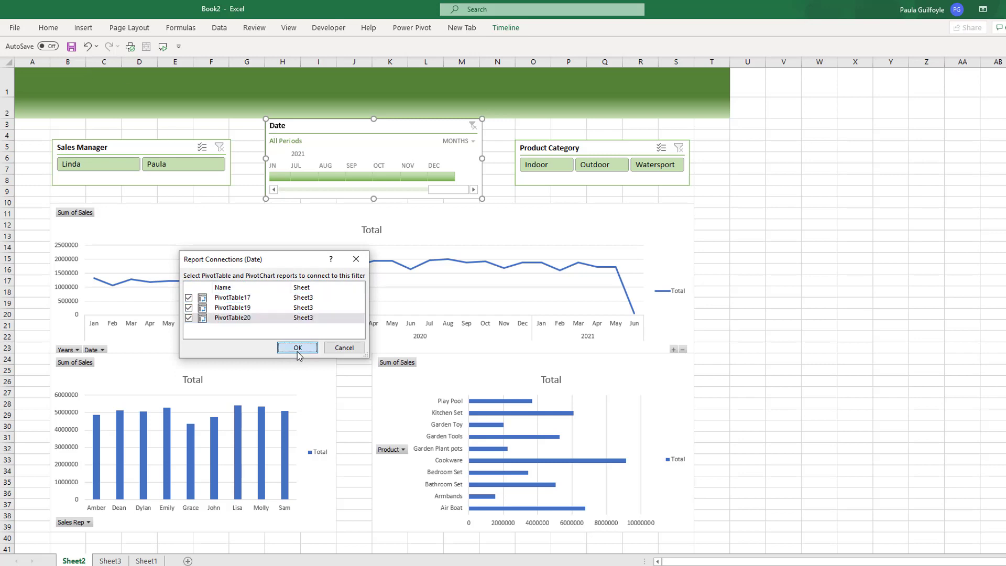
- Link the Product Category slicer to PivotTable17 and PivotTable20 in its report connections
{"action": "left_click", "coordinate": [535, 145]}
{"action": "right_click", "coordinate": [535, 145]}
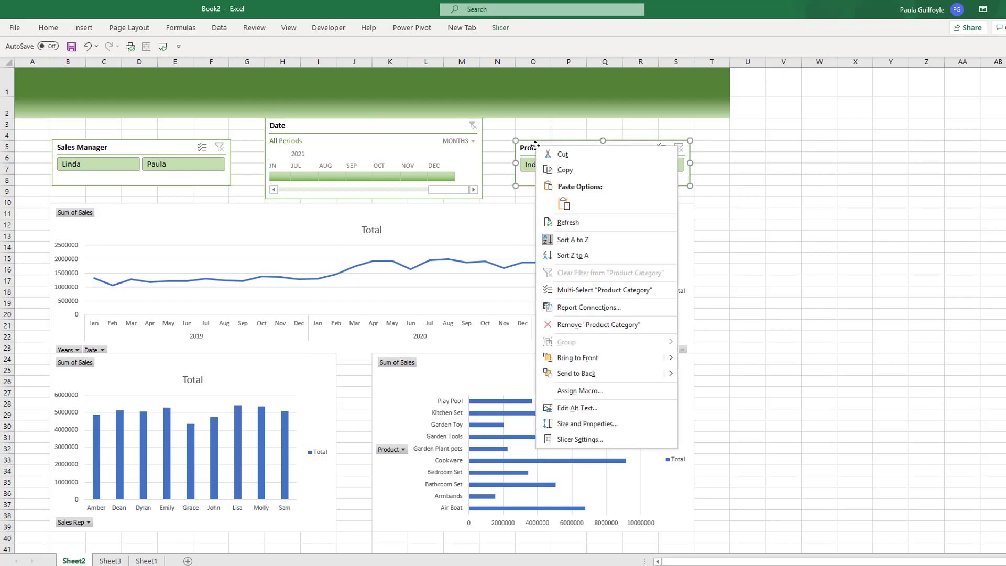
{"action": "left_click", "coordinate": [574, 307]}
{"action": "left_click", "coordinate": [484, 309]}
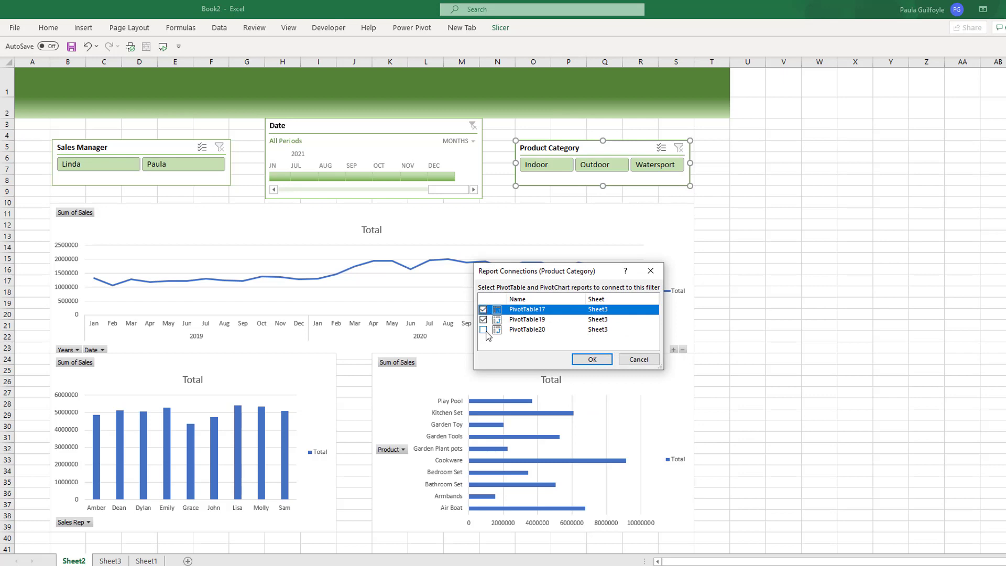
{"action": "left_click", "coordinate": [483, 329]}
{"action": "left_click", "coordinate": [587, 358]}
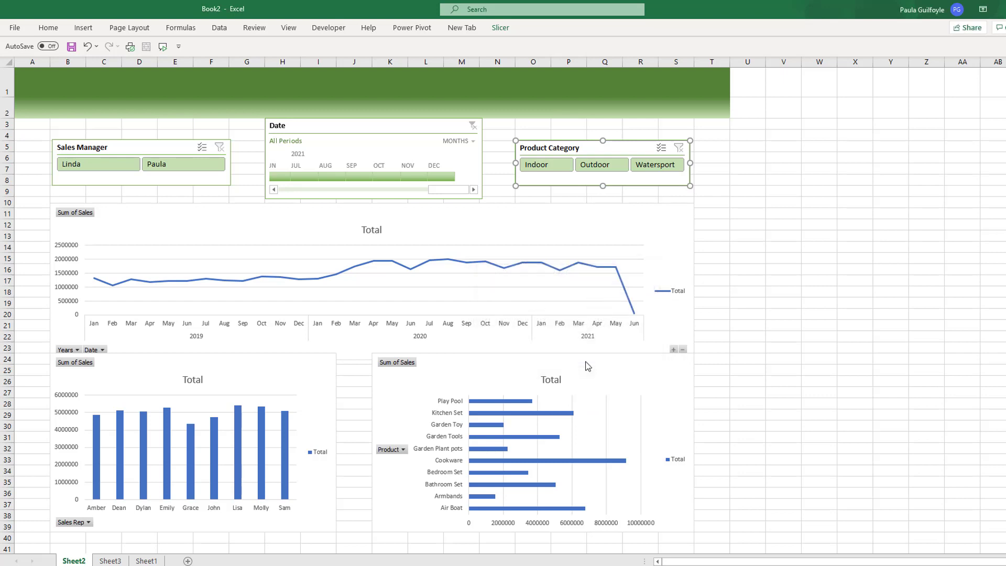
- Test the Product Category slicer with Outdoor and Watersport, and clear its filter
{"action": "left_click", "coordinate": [607, 163]}
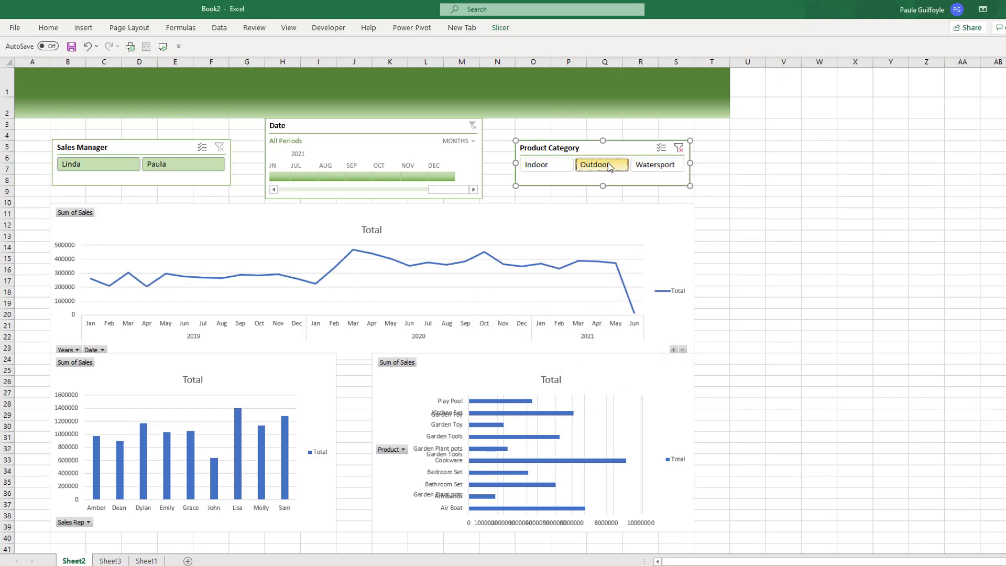
{"action": "left_click", "coordinate": [673, 167]}
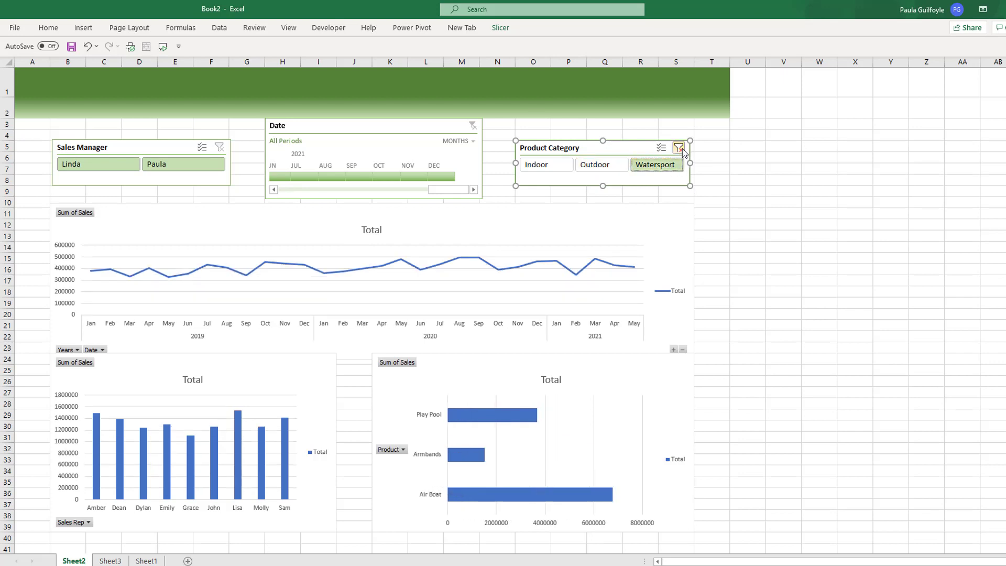
{"action": "left_click", "coordinate": [679, 148]}
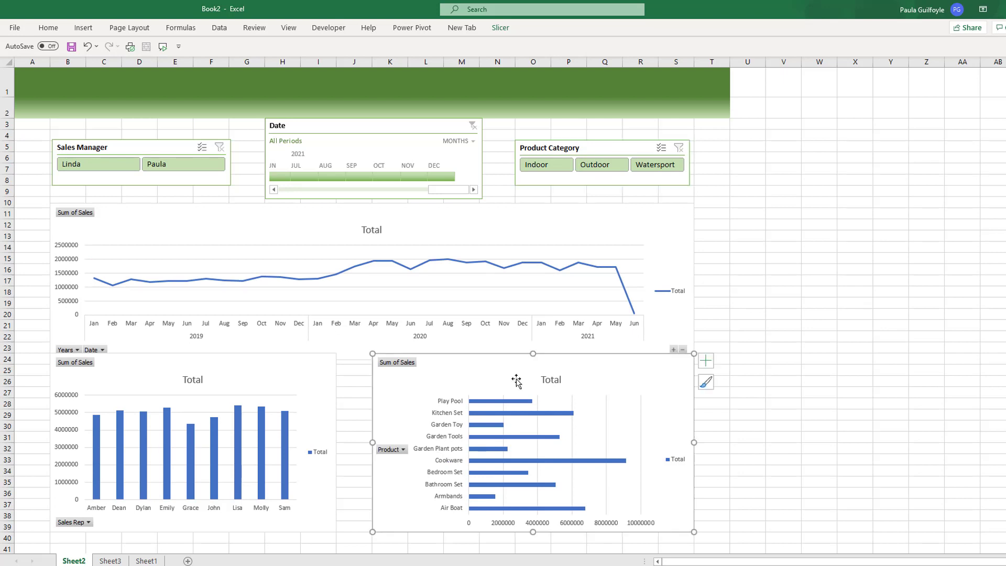
- Move the product bar chart and the sales rep column chart down about one row, clear of the line chart
{"action": "left_click_drag", "start_coordinate": [516, 379], "coordinate": [517, 390]}
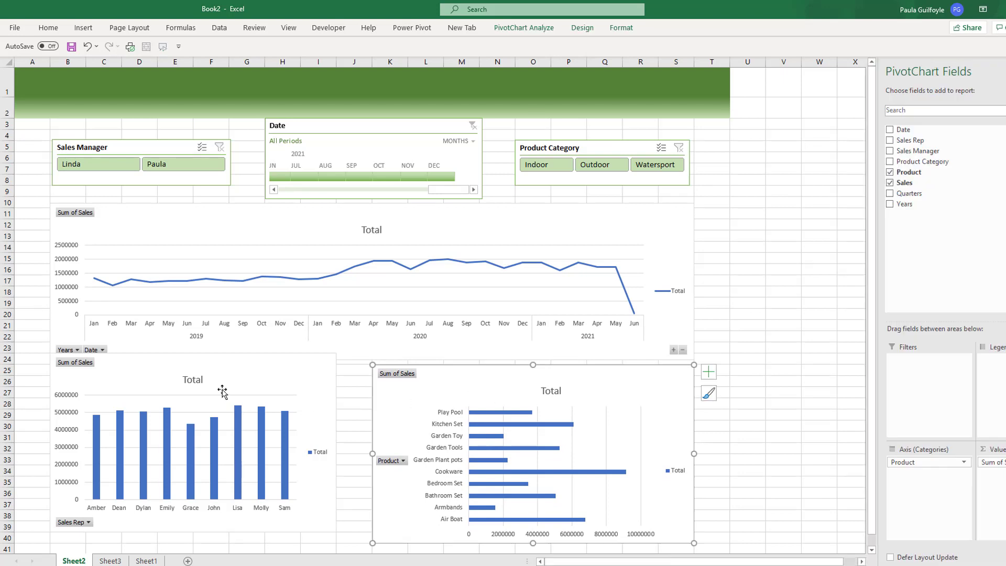
{"action": "left_click_drag", "start_coordinate": [234, 375], "coordinate": [236, 387]}
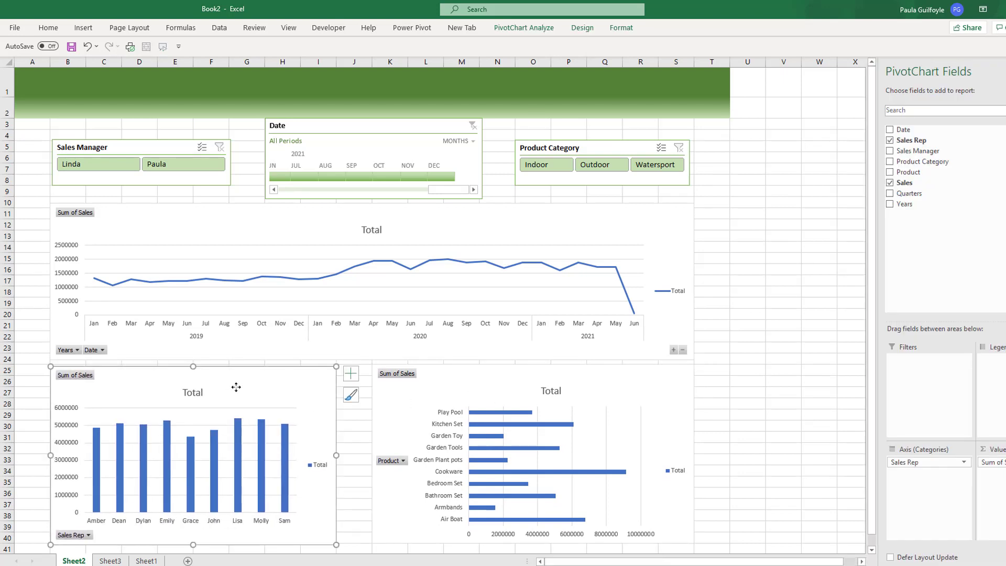
- Hide all field buttons on the sales-over-time line chart
{"action": "left_click", "coordinate": [81, 214]}
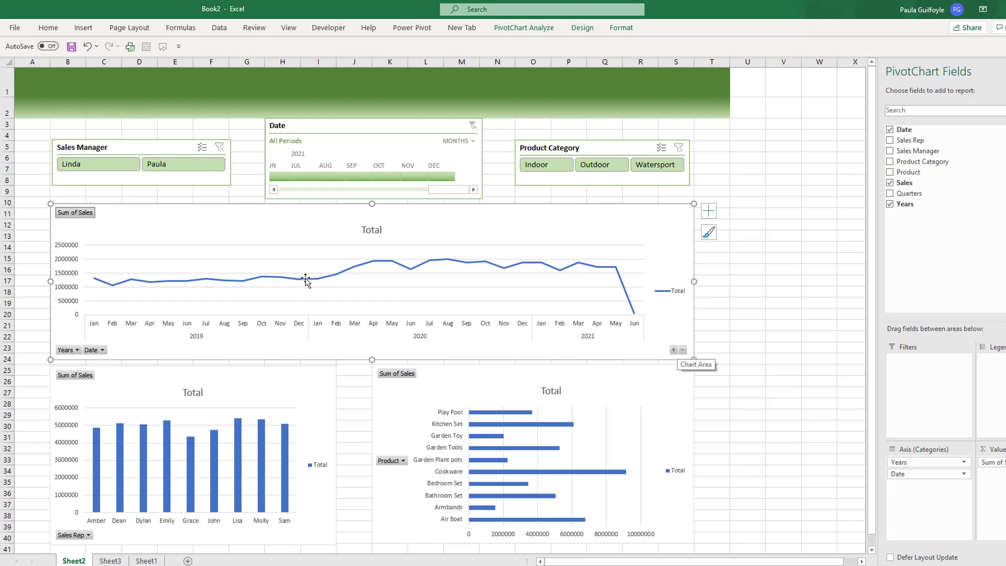
{"action": "right_click", "coordinate": [74, 215]}
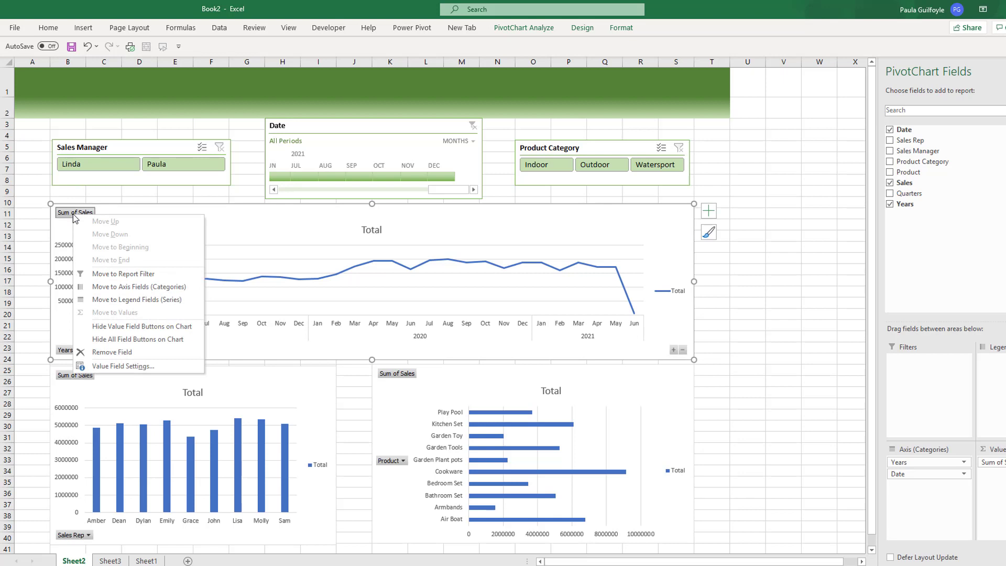
{"action": "left_click", "coordinate": [135, 344]}
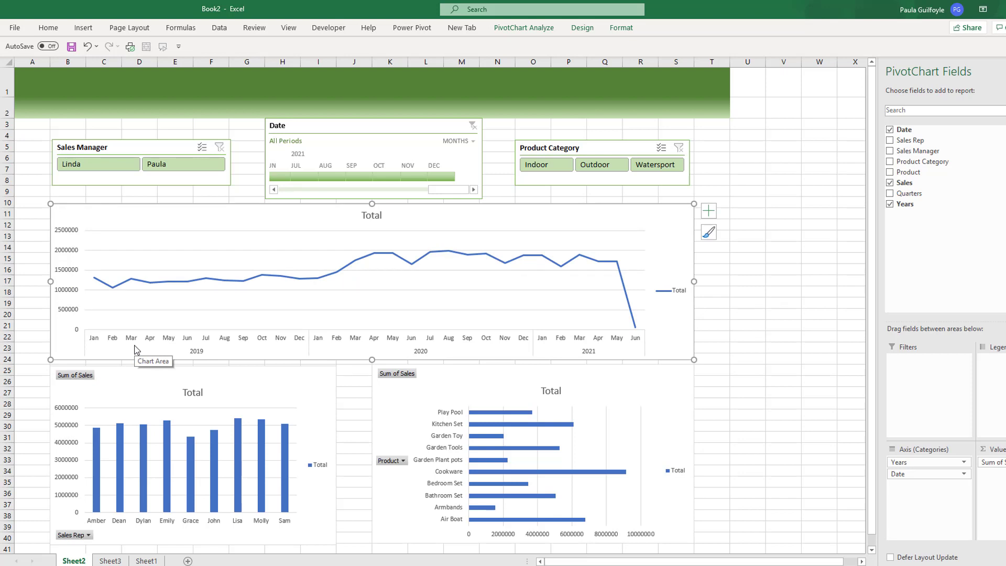
- Delete the legends from the line chart, the product bar chart and the sales rep column chart
{"action": "left_click", "coordinate": [676, 293]}
{"action": "key", "text": "Delete"}
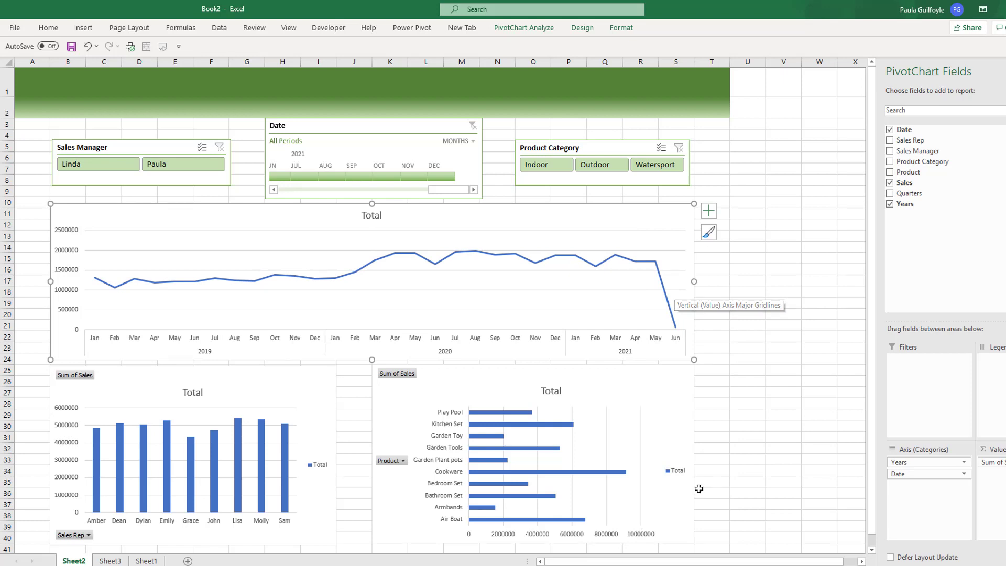
{"action": "left_click", "coordinate": [678, 474]}
{"action": "key", "text": "Delete"}
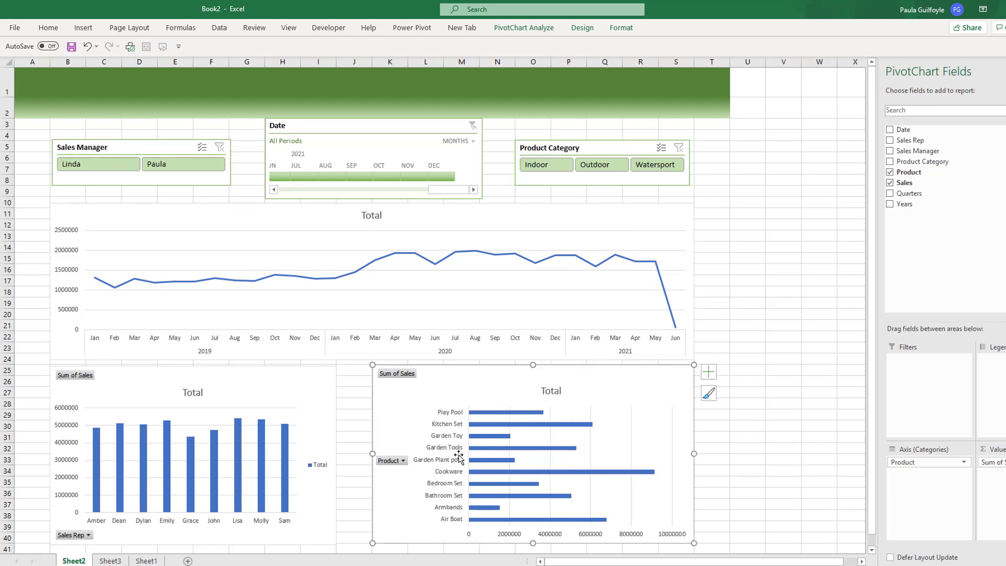
{"action": "left_click", "coordinate": [314, 466]}
{"action": "key", "text": "Delete"}
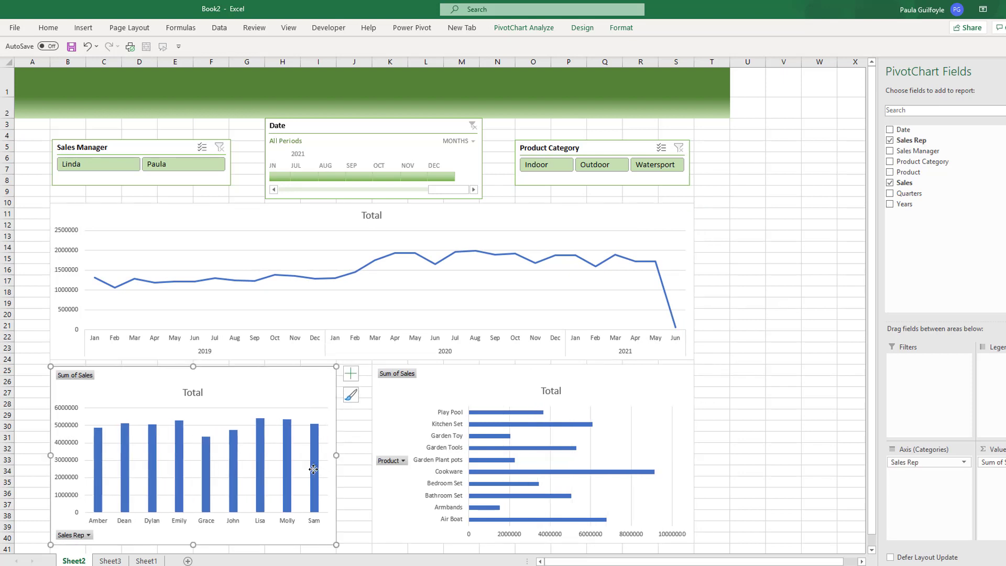
- Hide all field buttons on the product bar chart and the sales rep column chart
{"action": "right_click", "coordinate": [396, 374]}
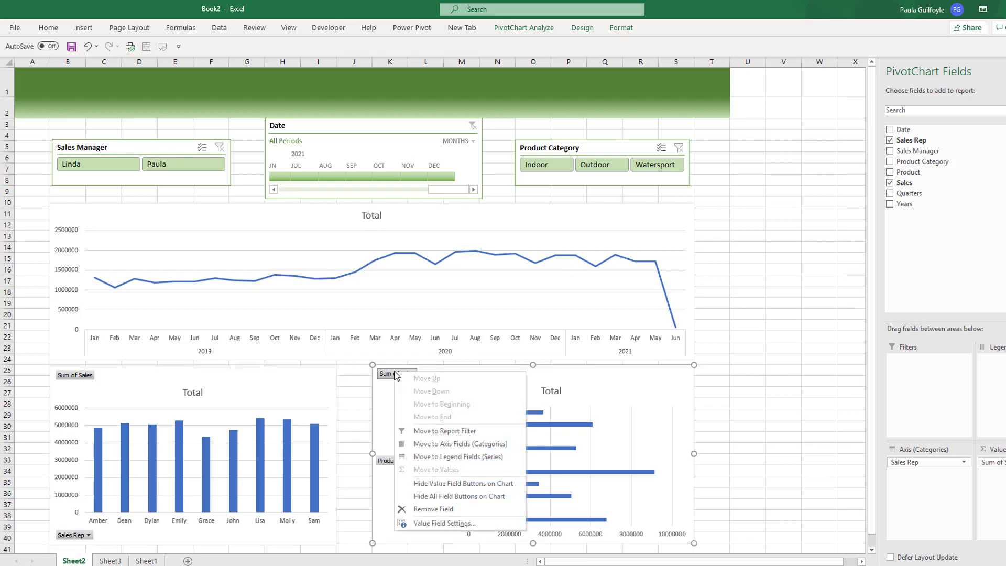
{"action": "left_click", "coordinate": [456, 497]}
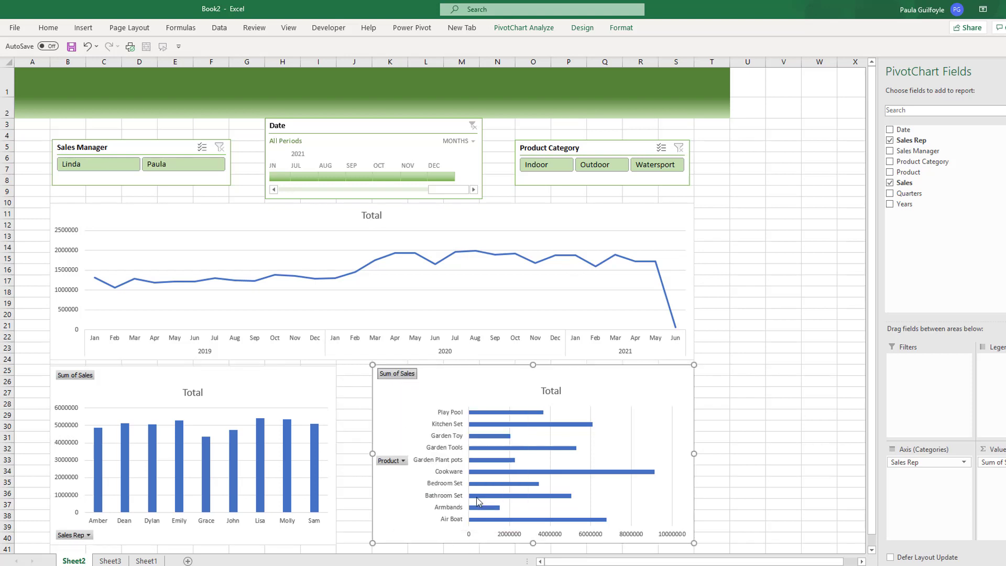
{"action": "right_click", "coordinate": [74, 376]}
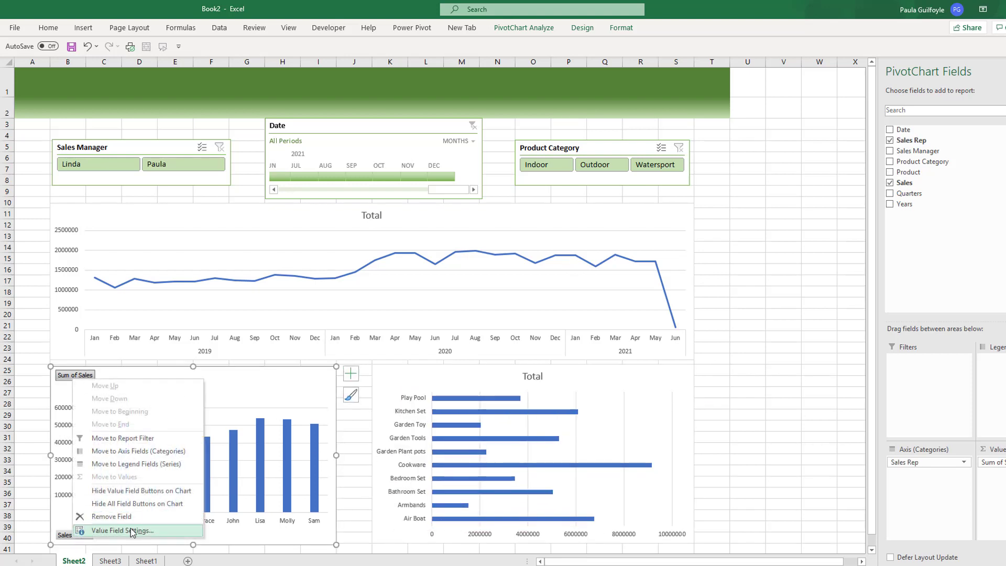
{"action": "left_click", "coordinate": [131, 506]}
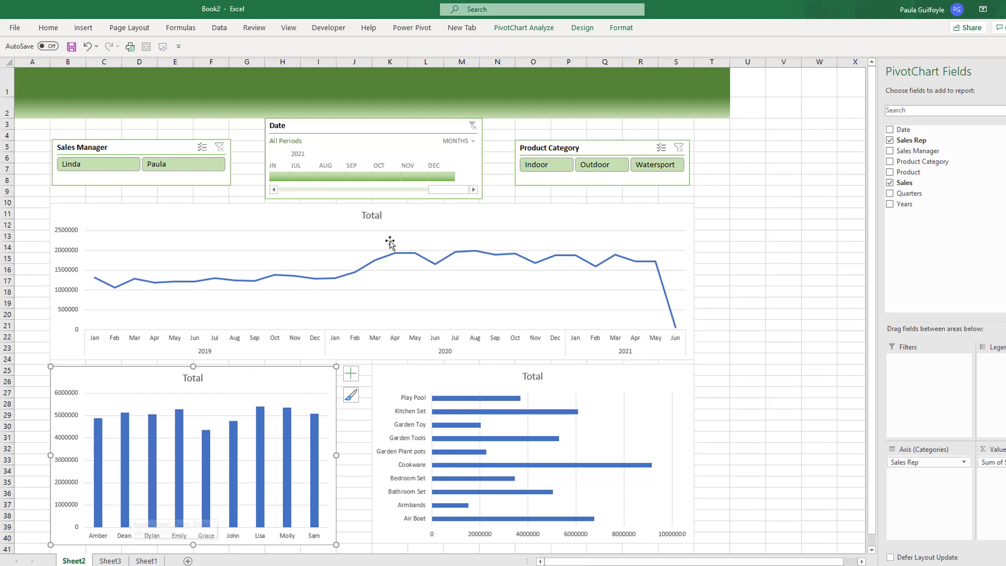
- Change the line chart's title to "Total Sales"
{"action": "left_click", "coordinate": [382, 215]}
{"action": "left_click", "coordinate": [382, 216]}
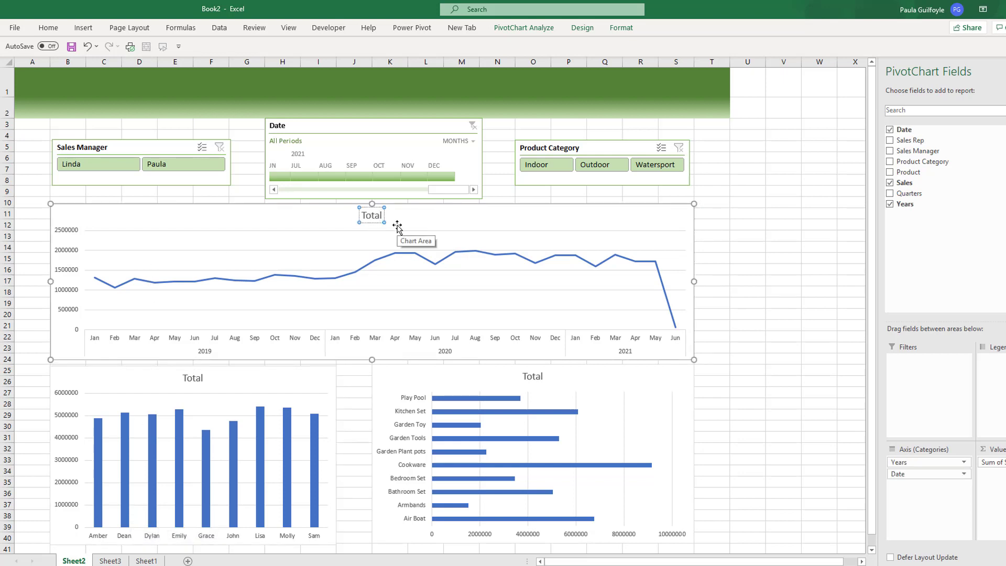
{"action": "type", "text": "sale"}
{"action": "key", "text": "BackSpace"}
{"action": "key", "text": "BackSpace"}
{"action": "key", "text": "BackSpace"}
{"action": "type", "text": "S"}
{"action": "key", "text": "BackSpace"}
{"action": "key", "text": "BackSpace"}
{"action": "type", "text": "Sales"}
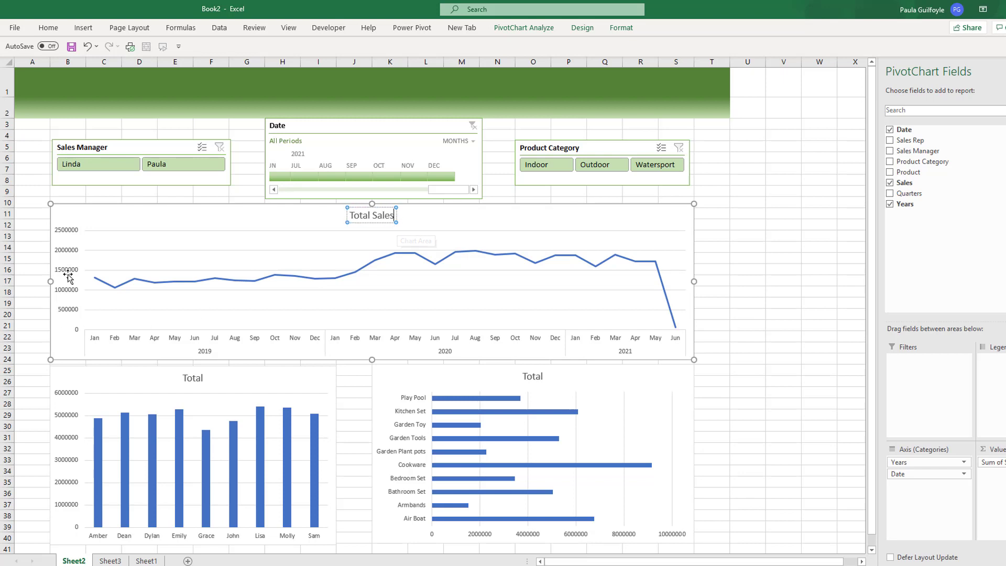
- Make the value labels on the line chart's vertical axis bold
{"action": "left_click", "coordinate": [68, 276]}
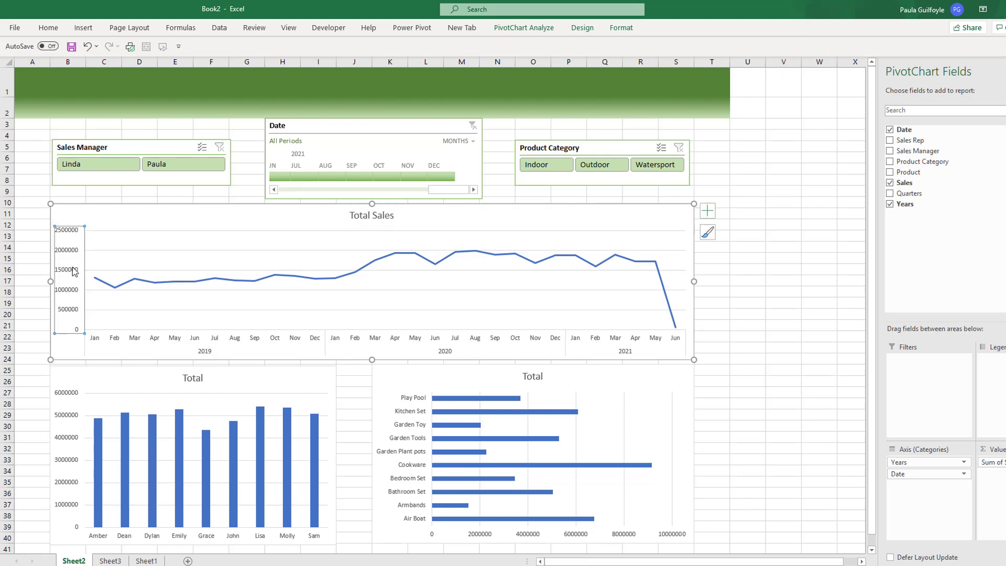
{"action": "left_click", "coordinate": [48, 28]}
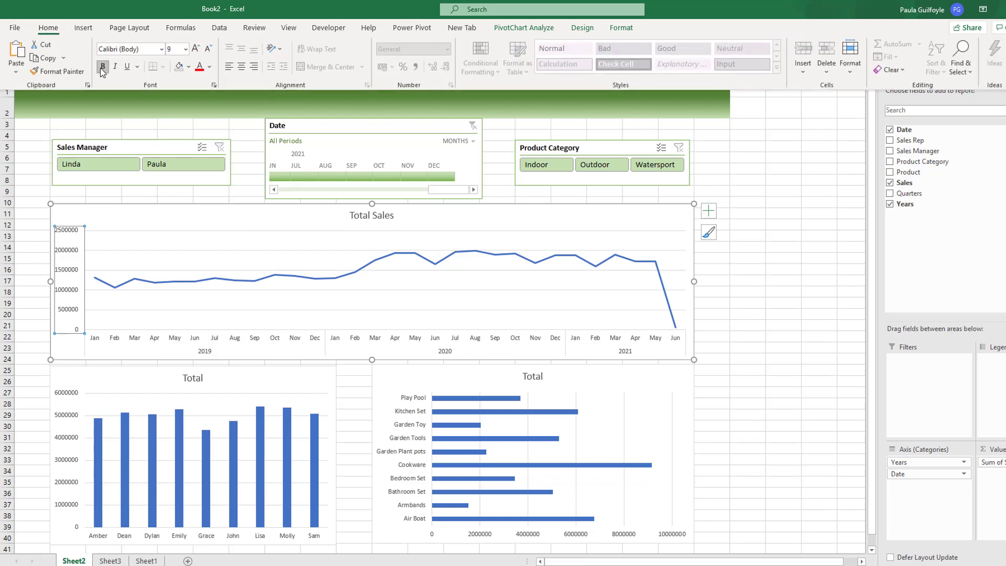
{"action": "left_click", "coordinate": [102, 66]}
- Set the display units of the Total Sales line chart's vertical axis to 100000
{"action": "right_click", "coordinate": [62, 272]}
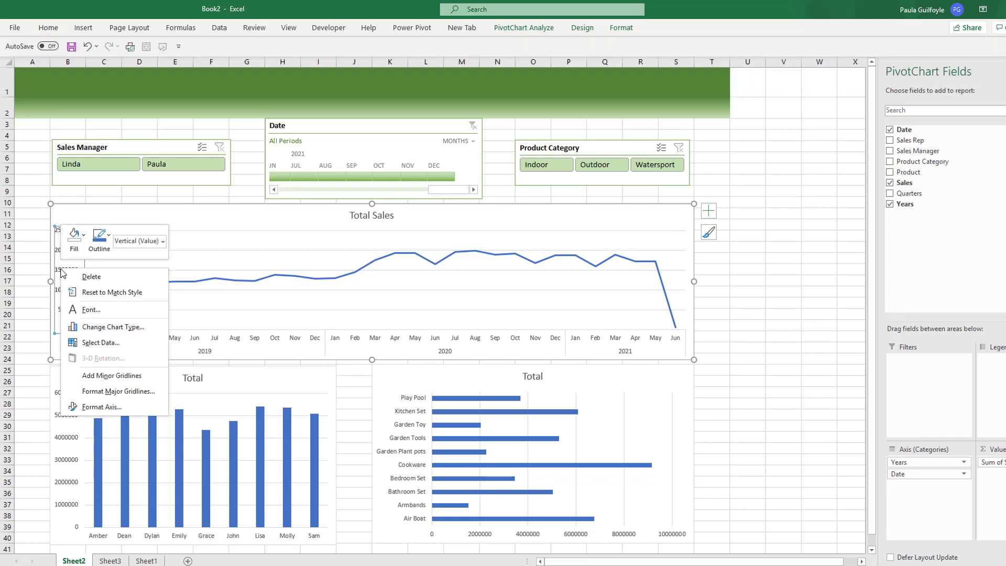
{"action": "left_click", "coordinate": [98, 404]}
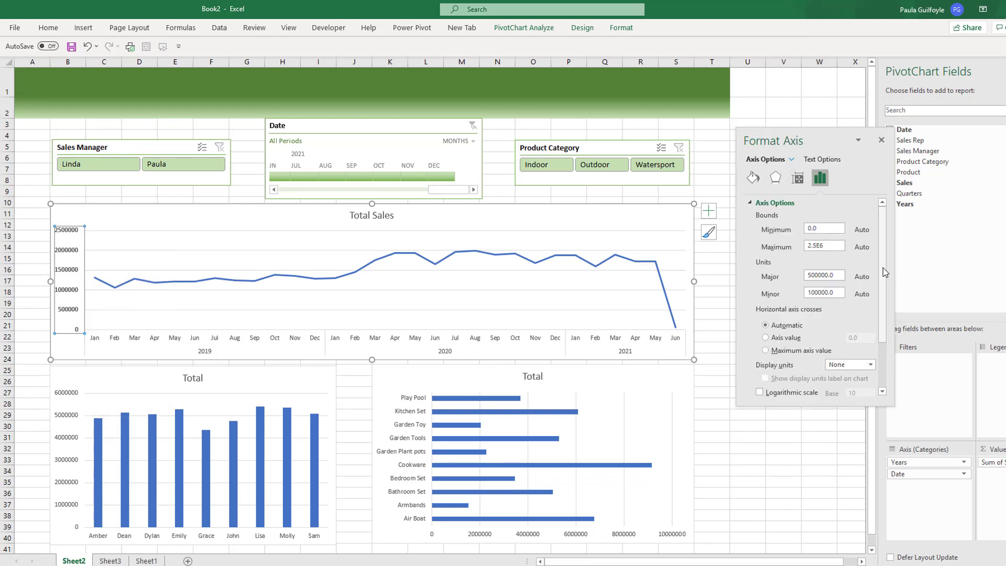
{"action": "left_click_drag", "start_coordinate": [882, 268], "coordinate": [881, 295]}
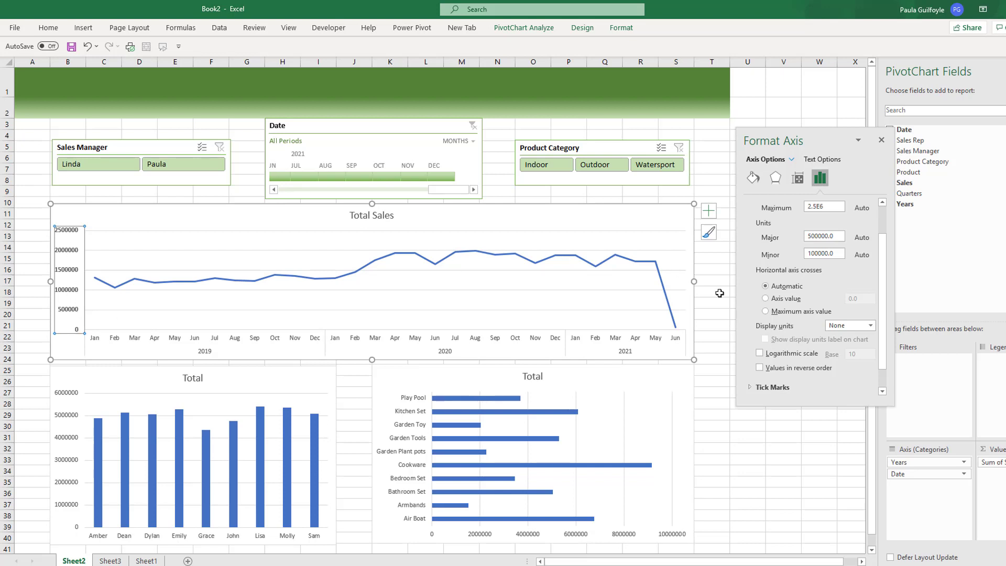
{"action": "left_click", "coordinate": [871, 326]}
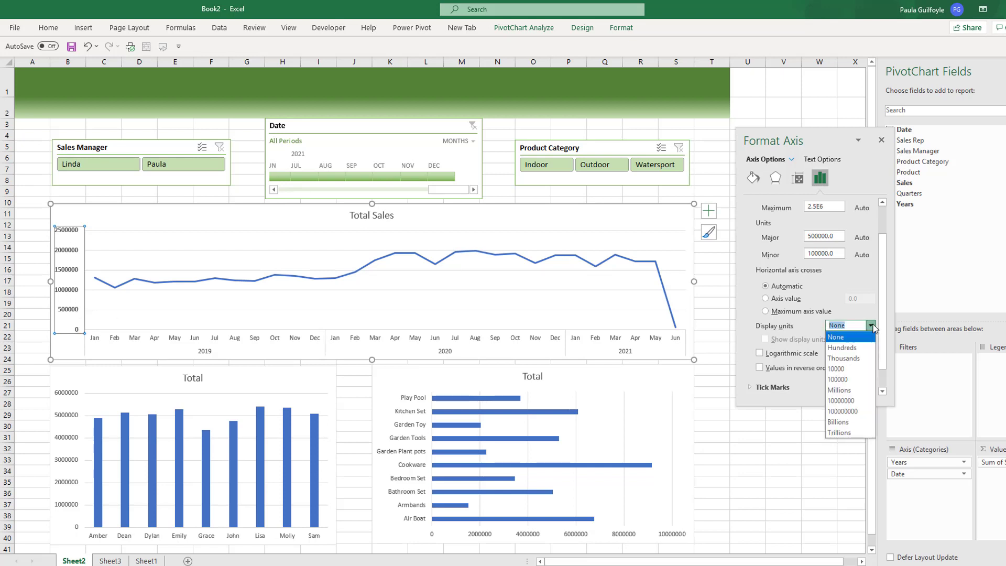
{"action": "left_click", "coordinate": [840, 380]}
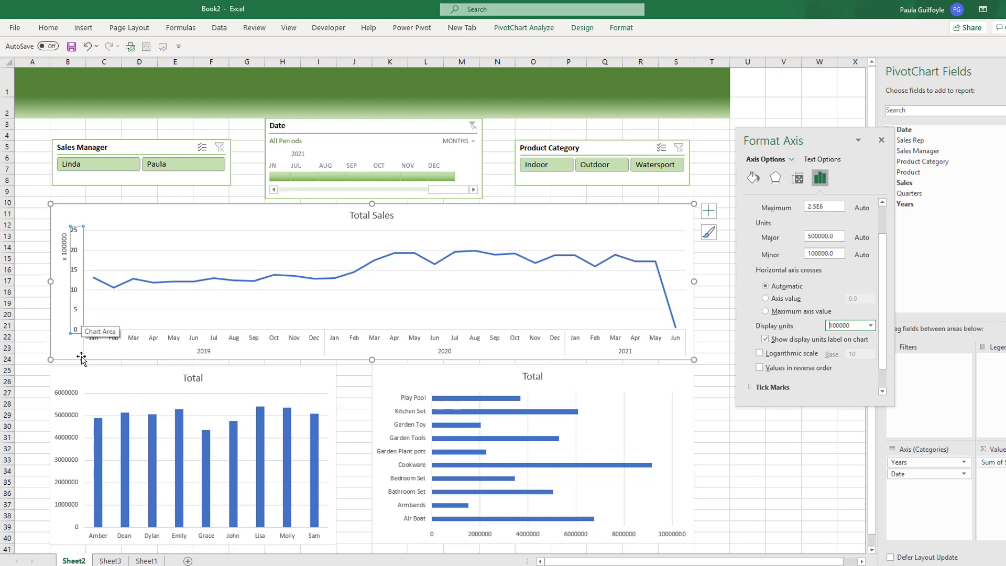
- Make the value axis labels of the sales rep column chart bold and set that axis's display units to 100000
{"action": "left_click", "coordinate": [71, 391]}
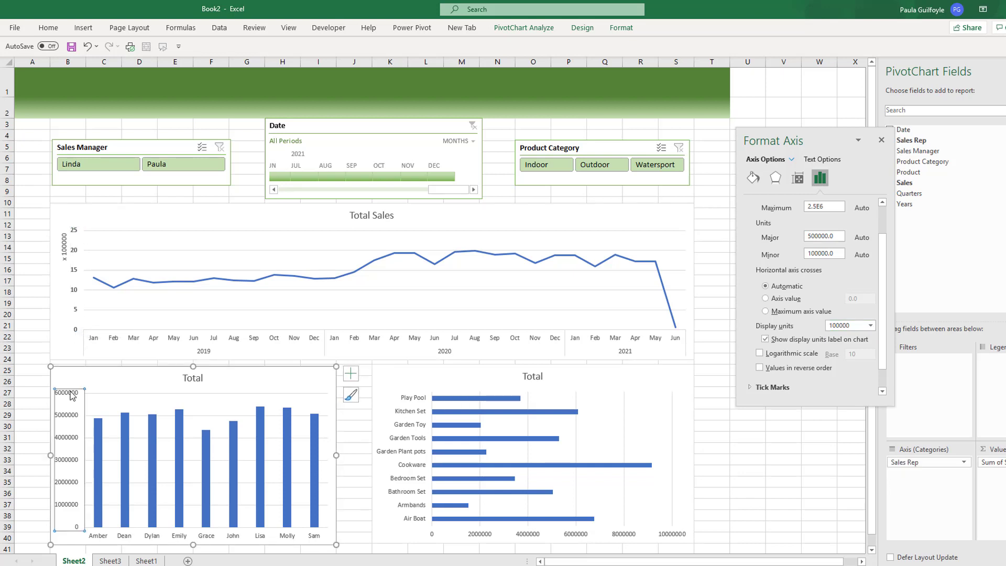
{"action": "left_click", "coordinate": [45, 32]}
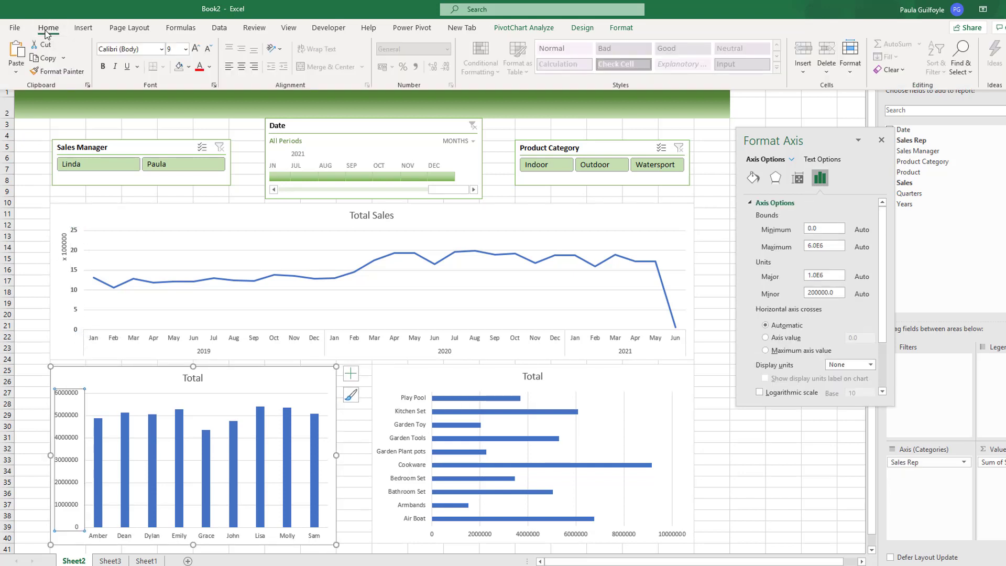
{"action": "left_click", "coordinate": [103, 67]}
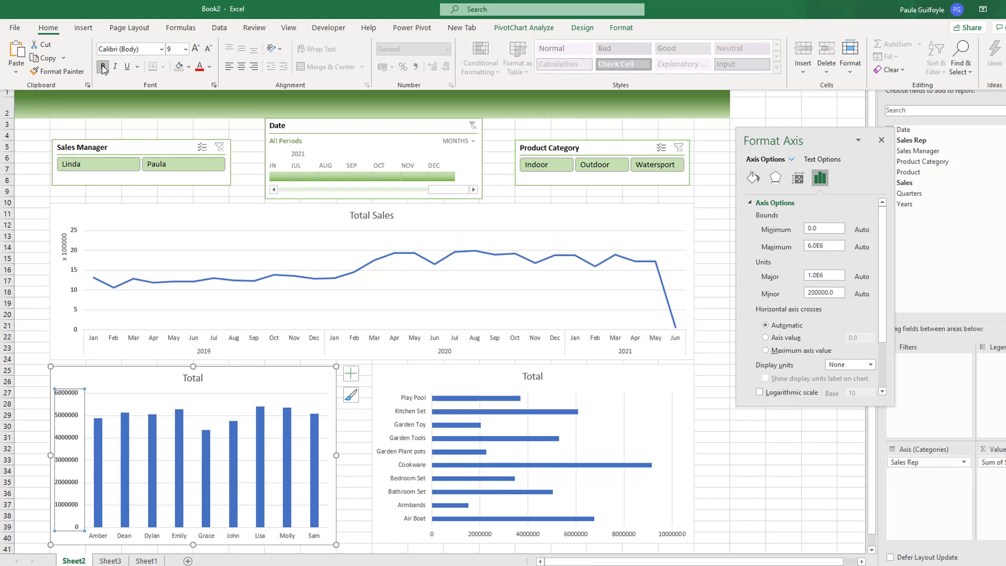
{"action": "left_click", "coordinate": [872, 365]}
{"action": "left_click", "coordinate": [845, 418]}
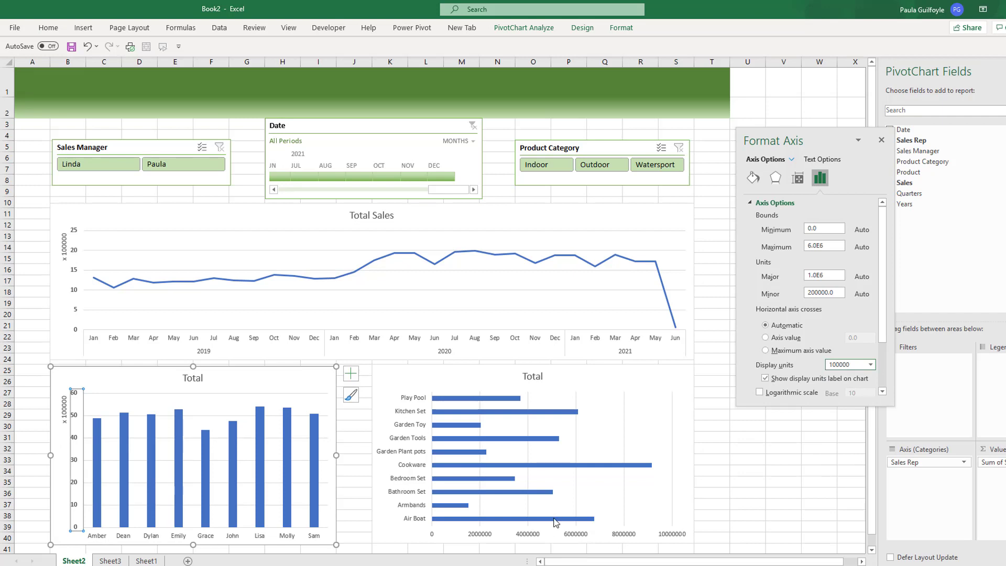
- Make the value axis labels of the product bar chart bold and set that axis's display units to 100000
{"action": "left_click", "coordinate": [536, 539]}
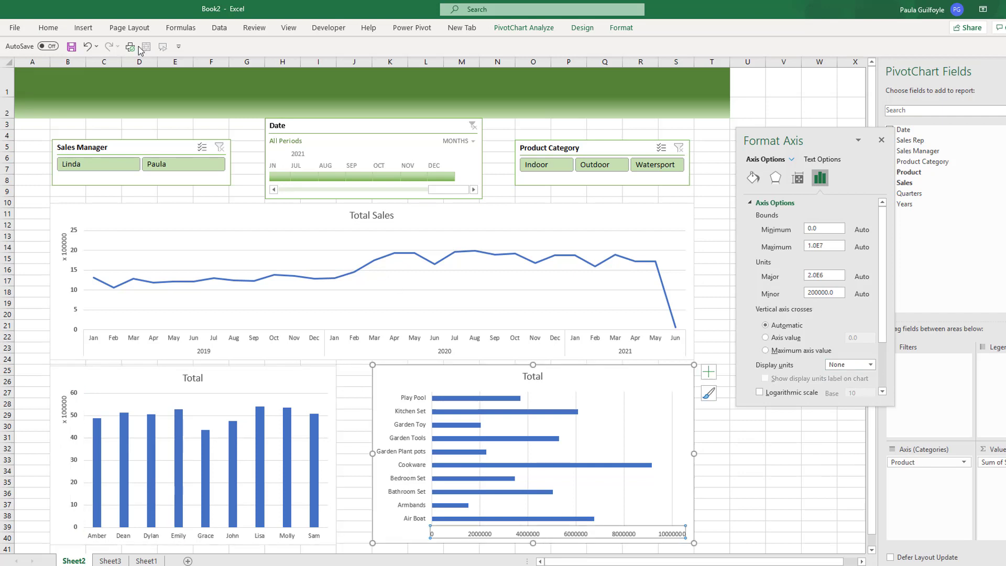
{"action": "left_click", "coordinate": [49, 29]}
{"action": "left_click", "coordinate": [103, 66]}
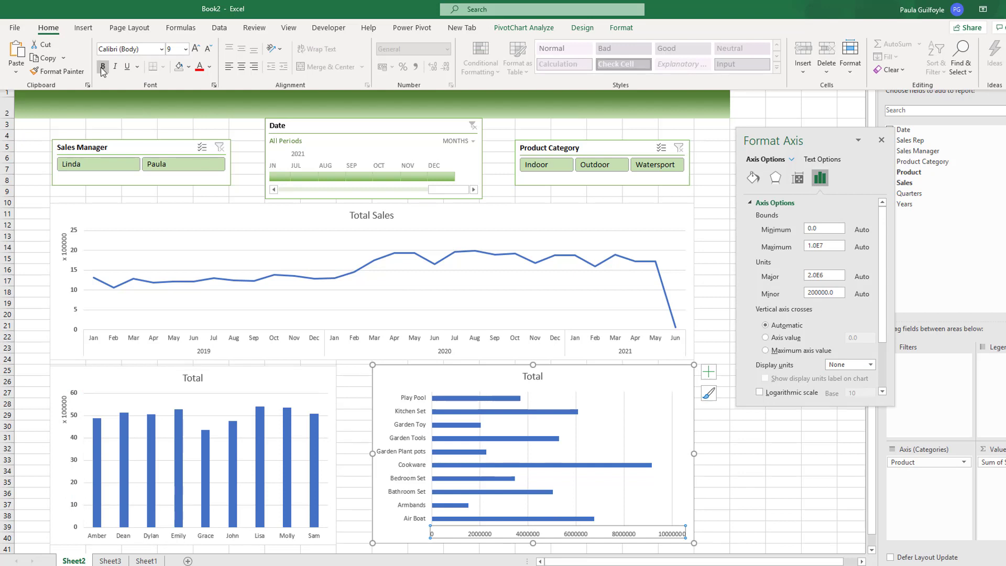
{"action": "left_click", "coordinate": [872, 366]}
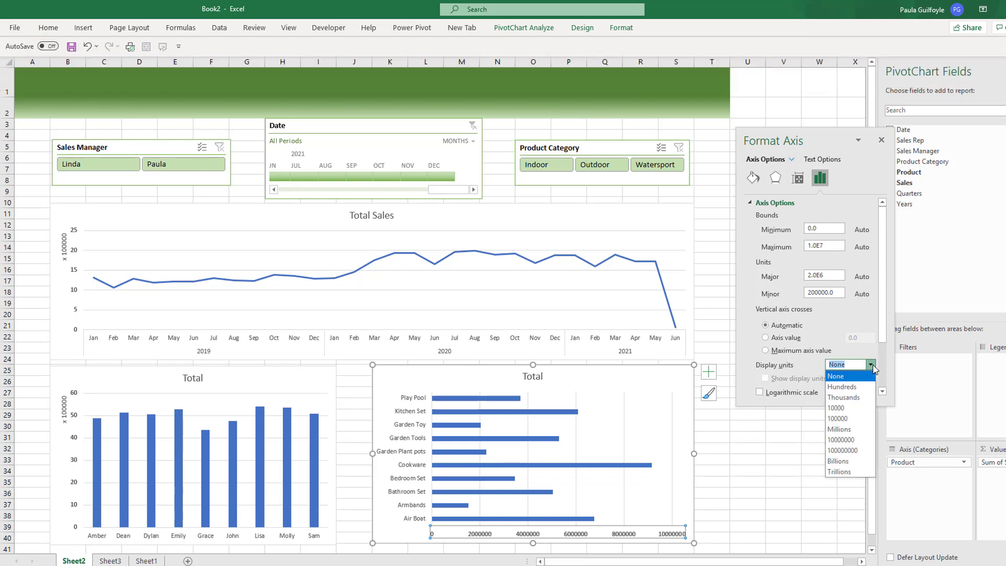
{"action": "left_click", "coordinate": [855, 423]}
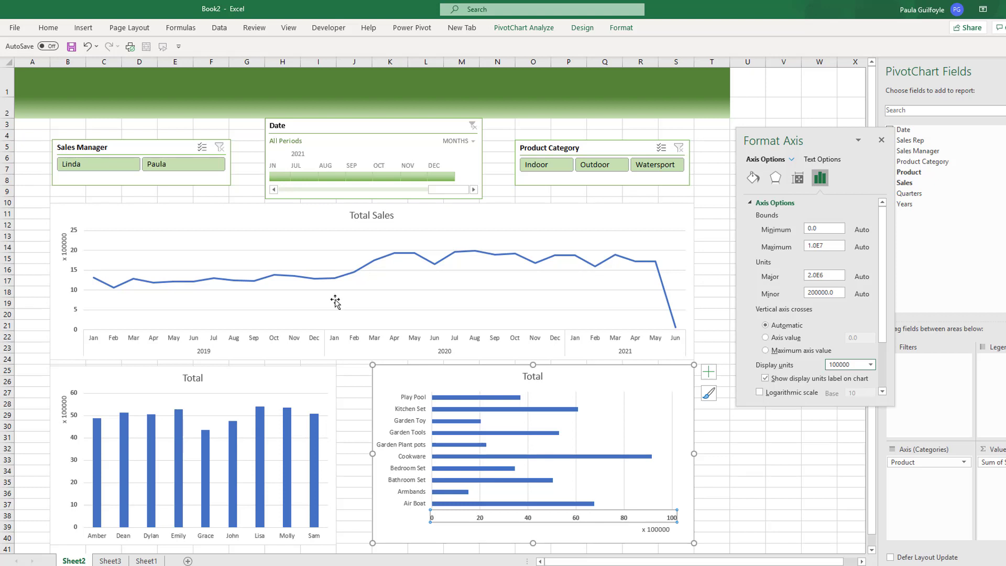
- Make the line chart's "Total Sales" title bold
{"action": "left_click", "coordinate": [388, 216]}
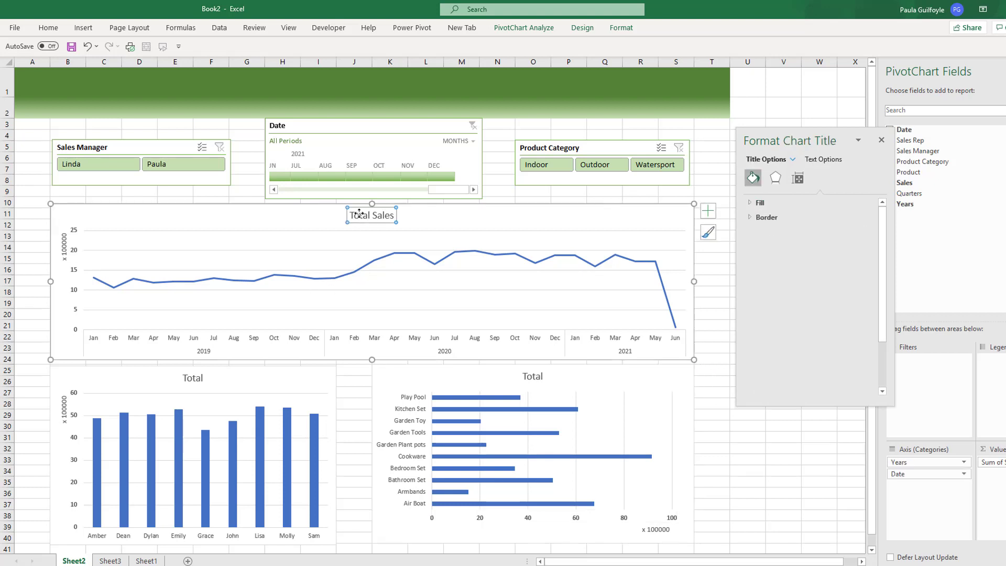
{"action": "triple_click", "coordinate": [394, 215]}
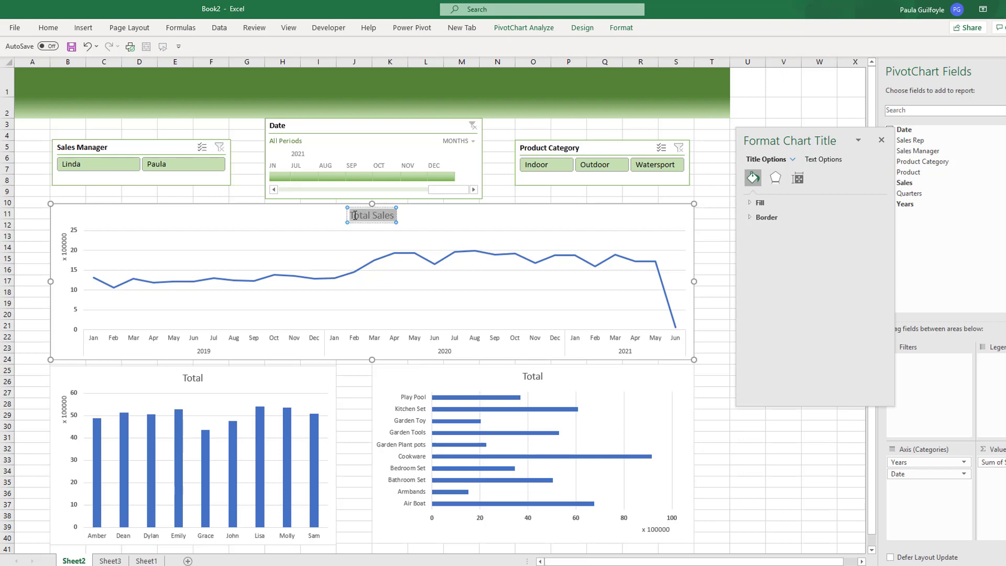
{"action": "left_click", "coordinate": [47, 27]}
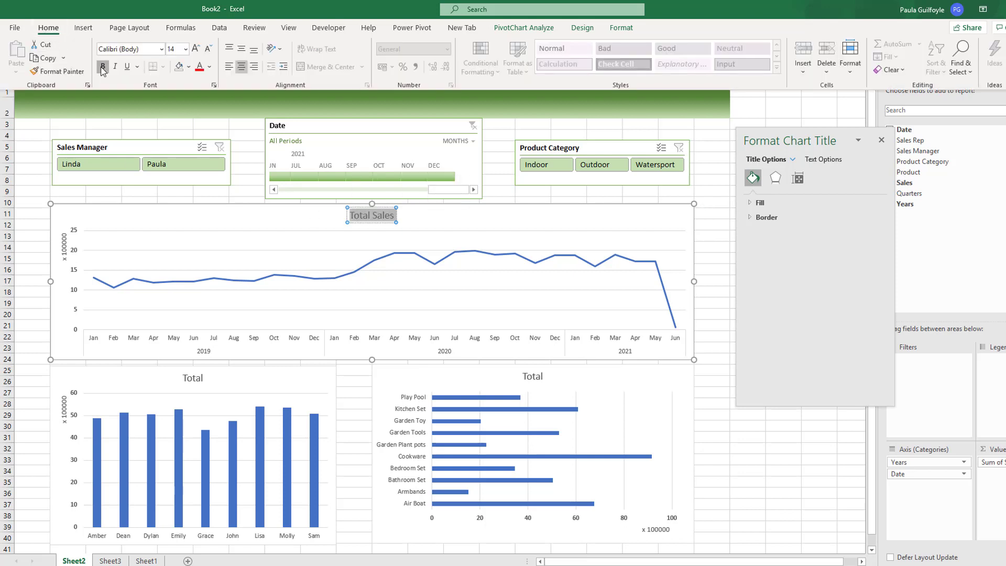
{"action": "left_click", "coordinate": [102, 66]}
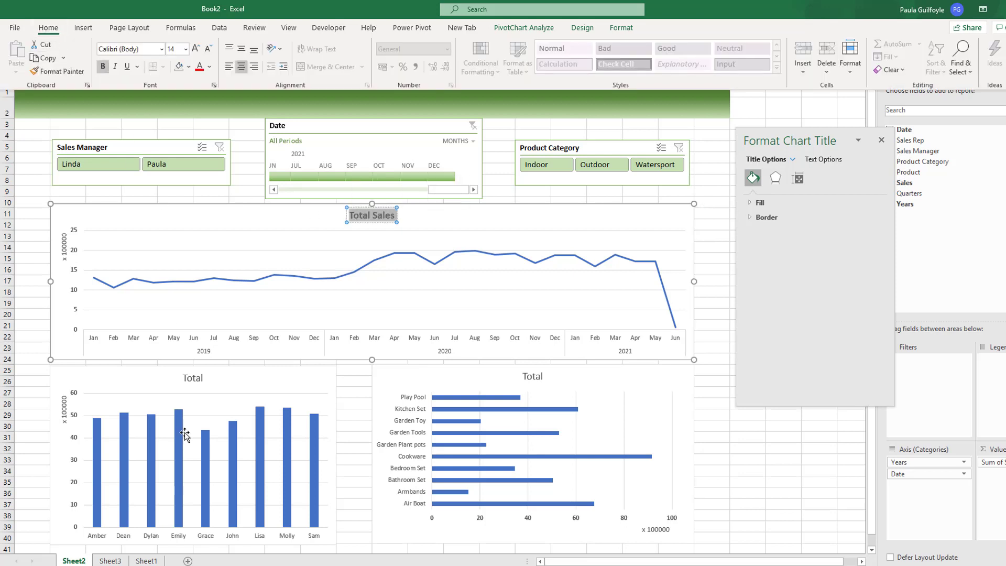
- Change the sales rep column chart's title to "Sales by Sales Rep" and make it bold
{"action": "left_click", "coordinate": [201, 377]}
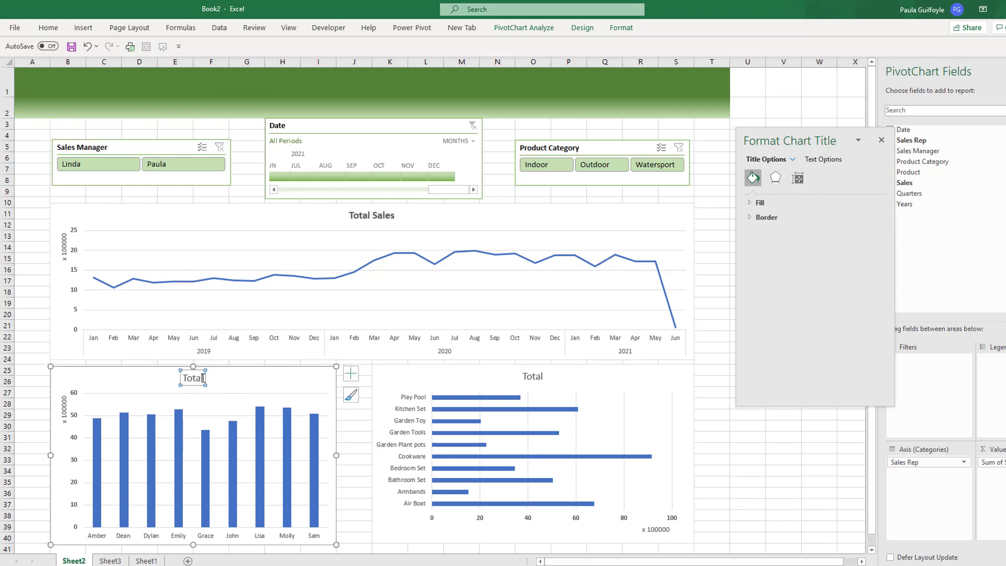
{"action": "left_click_drag", "start_coordinate": [204, 378], "coordinate": [186, 378]}
{"action": "type", "text": "Sa"}
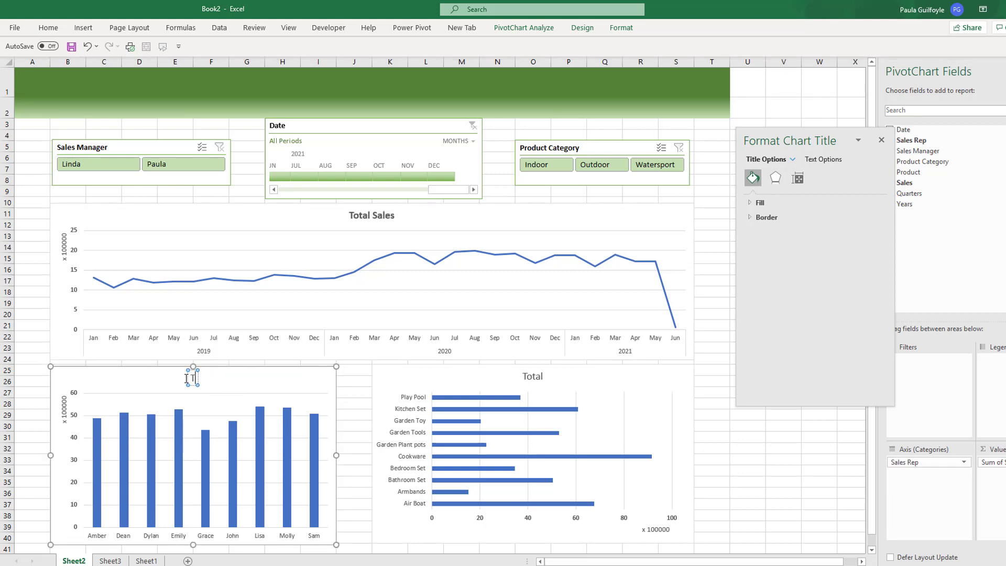
{"action": "type", "text": "l"}
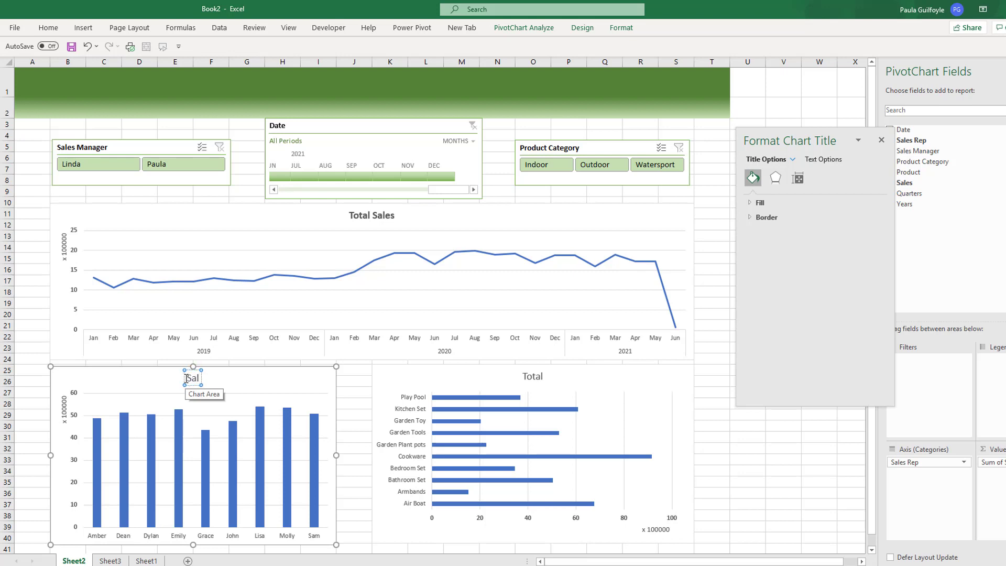
{"action": "type", "text": "es by Sales Re"}
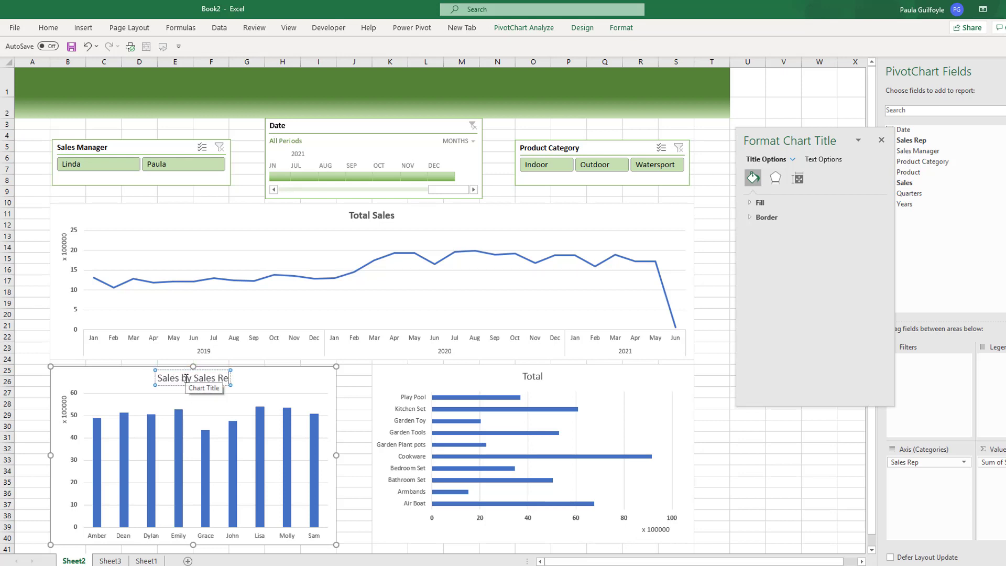
{"action": "type", "text": "p"}
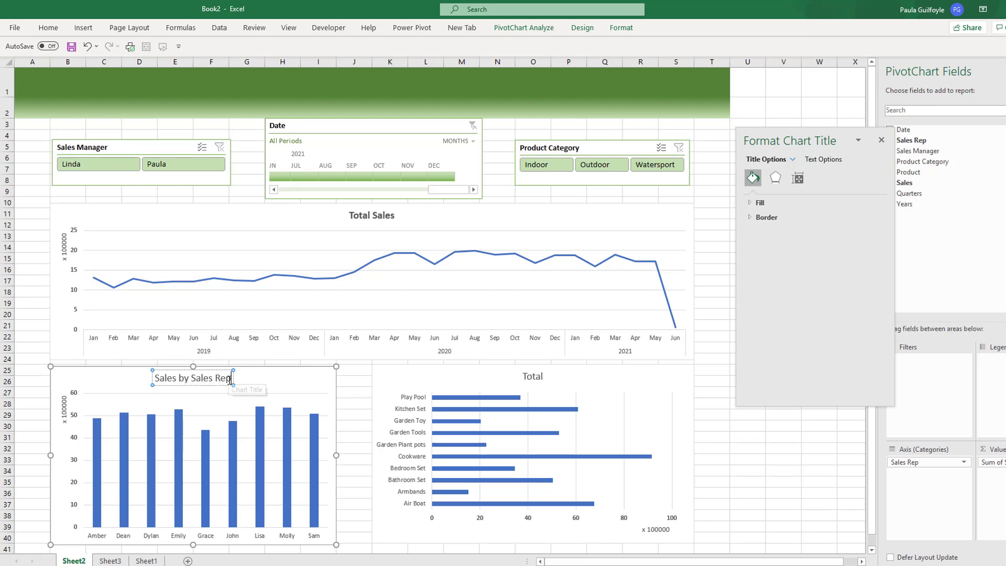
{"action": "left_click_drag", "start_coordinate": [232, 379], "coordinate": [155, 378]}
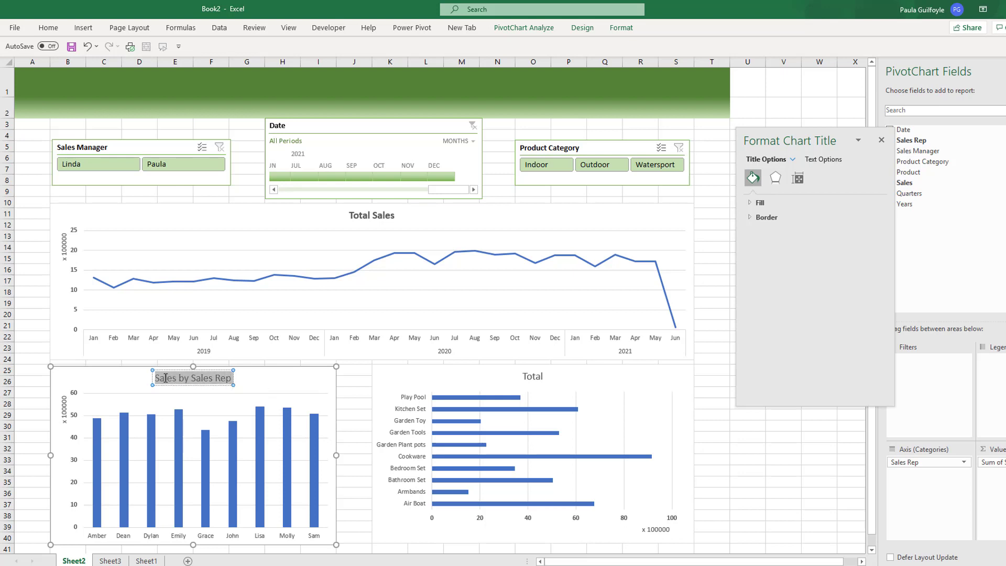
{"action": "left_click", "coordinate": [47, 27]}
{"action": "left_click", "coordinate": [104, 67]}
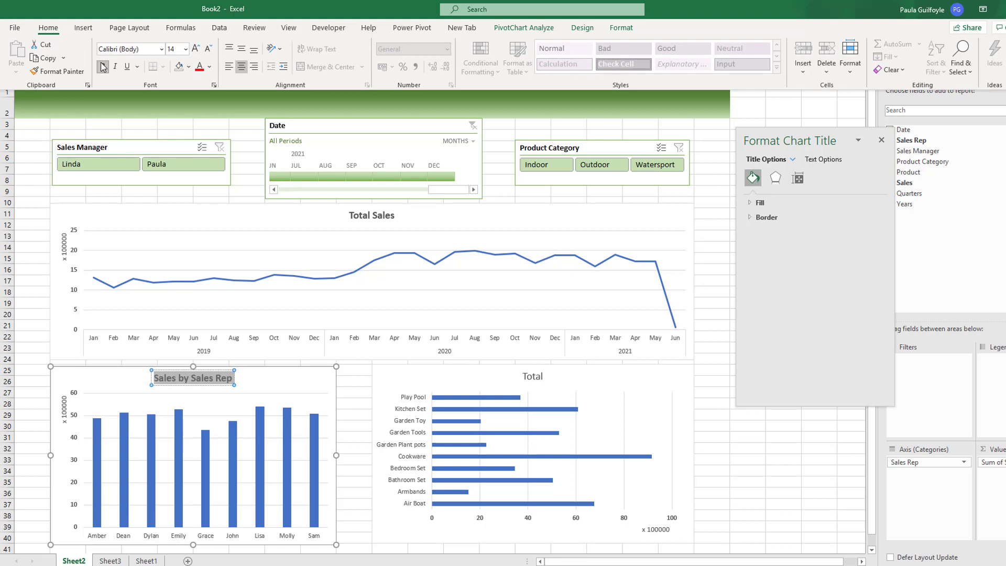
- Change the product bar chart's title to "Sales by Product"
{"action": "left_click", "coordinate": [543, 377]}
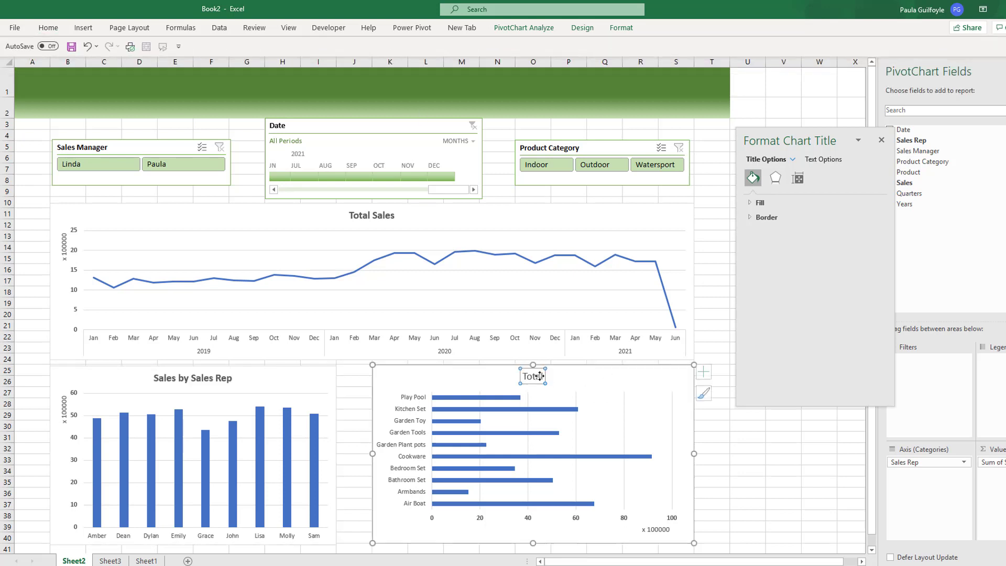
{"action": "left_click_drag", "start_coordinate": [543, 376], "coordinate": [526, 376]}
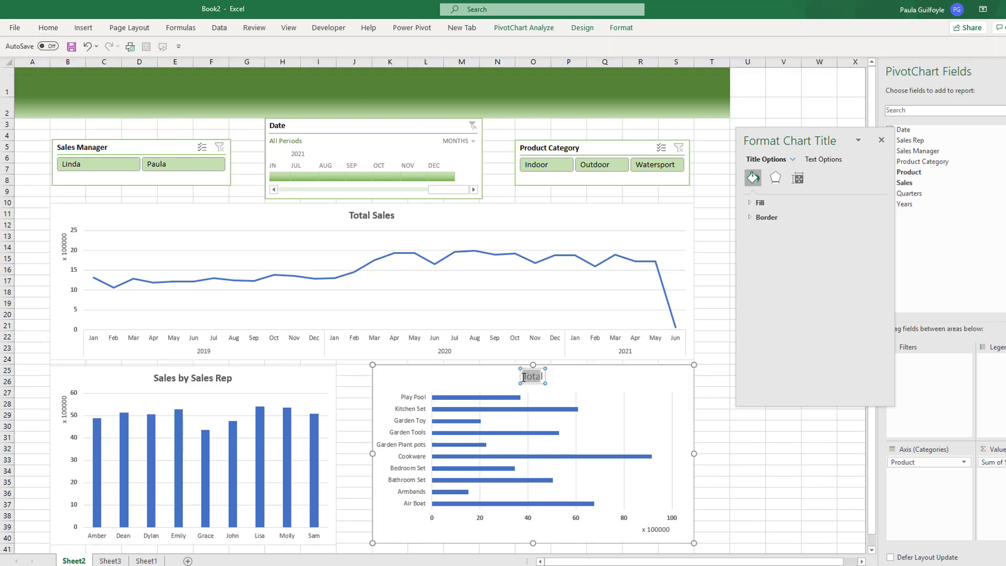
{"action": "key", "text": "Delete"}
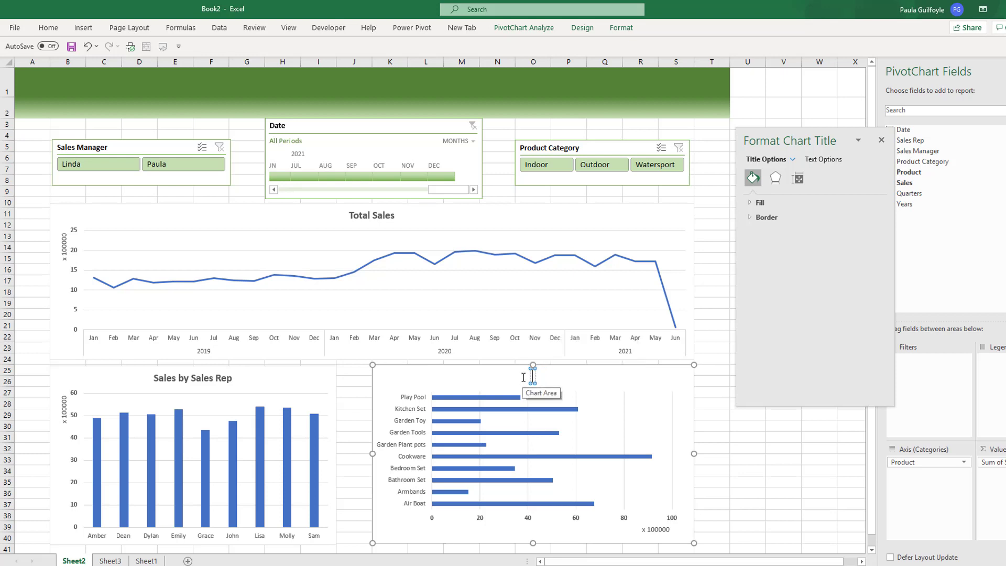
{"action": "type", "text": "sal"}
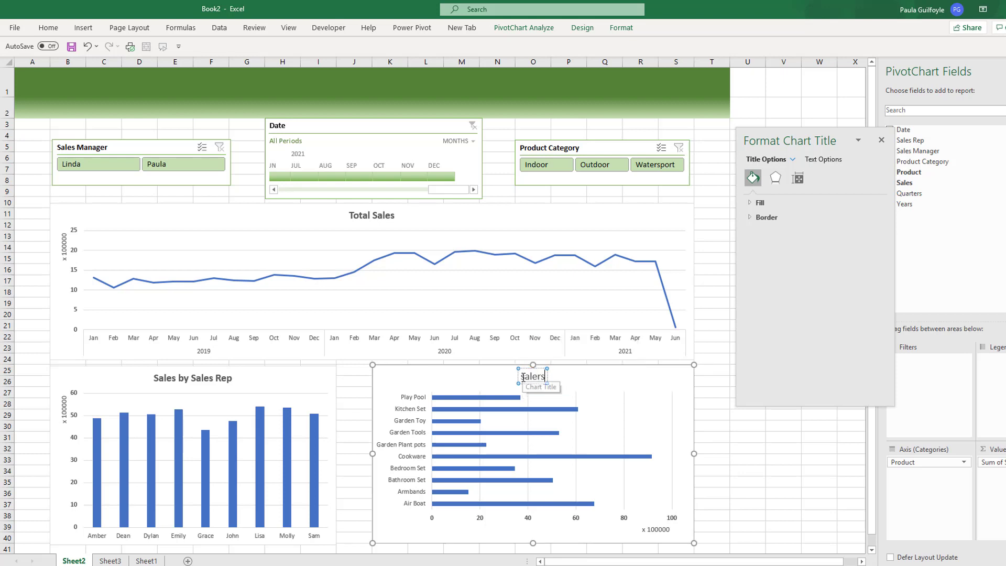
{"action": "key", "text": "BackSpace"}
{"action": "key", "text": "BackSpace"}
{"action": "key", "text": "BackSpace"}
{"action": "type", "text": "S"}
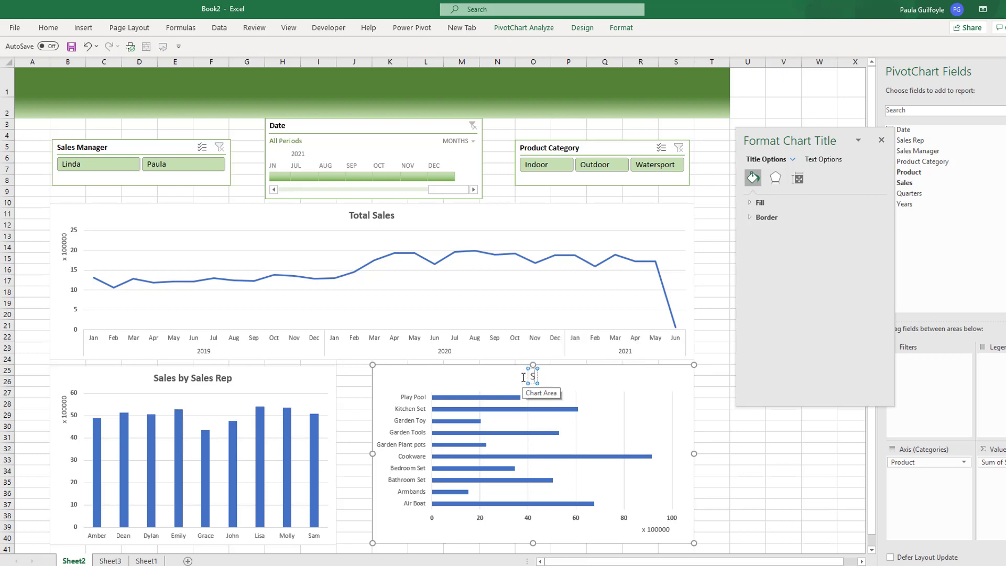
{"action": "type", "text": "ales by"}
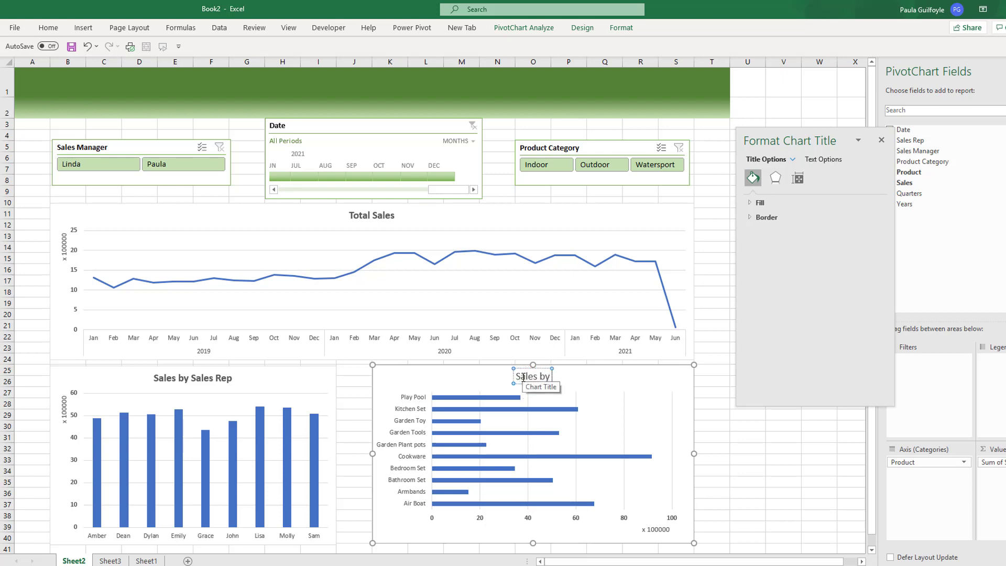
{"action": "type", "text": " Product"}
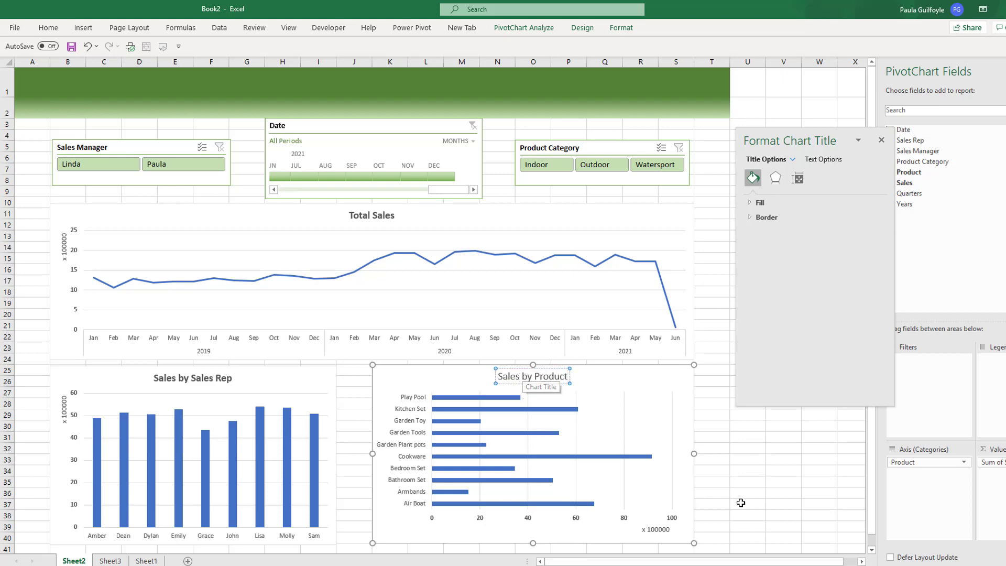
{"action": "left_click", "coordinate": [735, 504]}
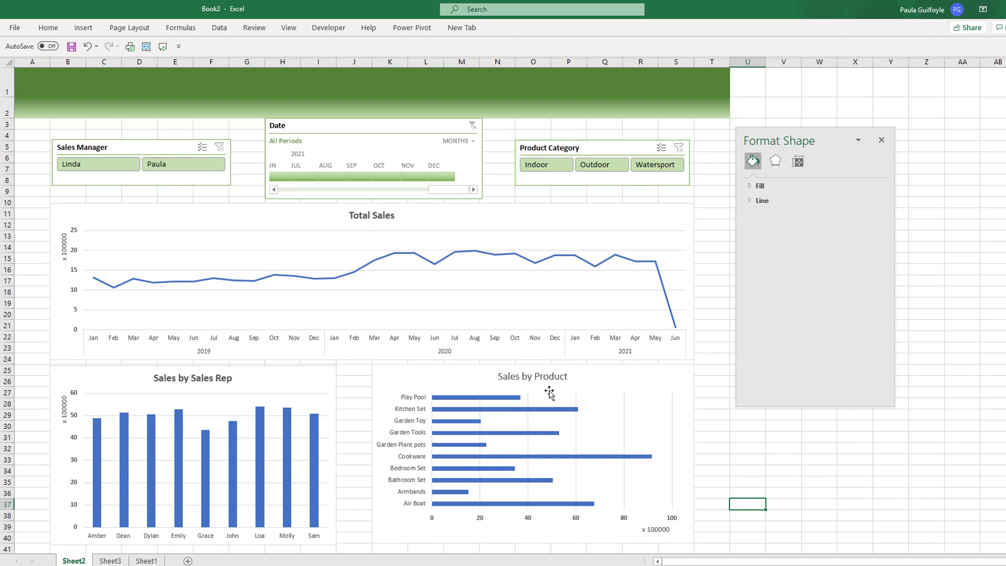
- Make the product bar chart's "Sales by Product" title bold
{"action": "left_click", "coordinate": [543, 376]}
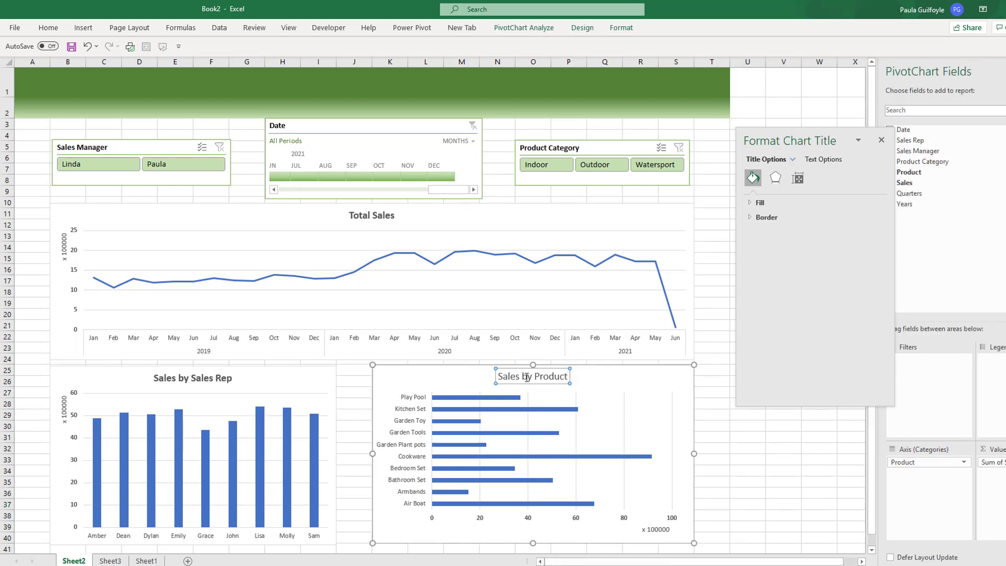
{"action": "left_click_drag", "start_coordinate": [568, 377], "coordinate": [498, 376]}
{"action": "left_click", "coordinate": [47, 27]}
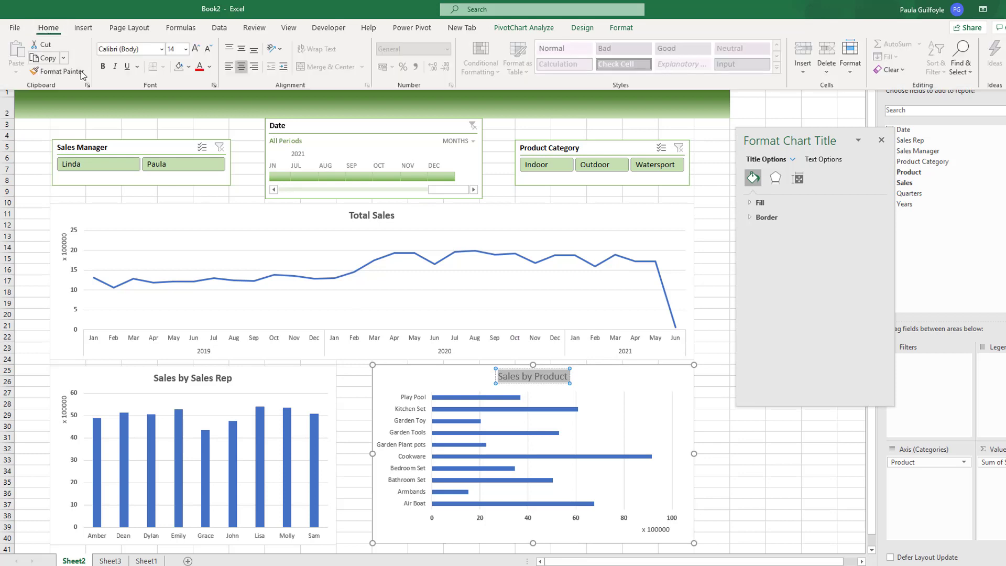
{"action": "left_click", "coordinate": [102, 66]}
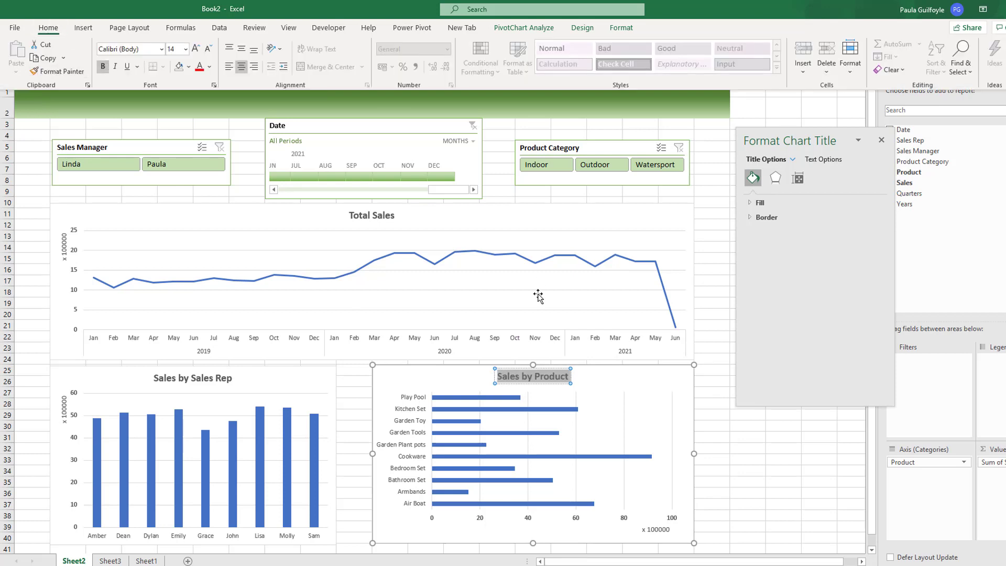
- Recolour the "Total Sales" chart's data line dark green and turn it into a smoothed line
{"action": "left_click", "coordinate": [726, 225]}
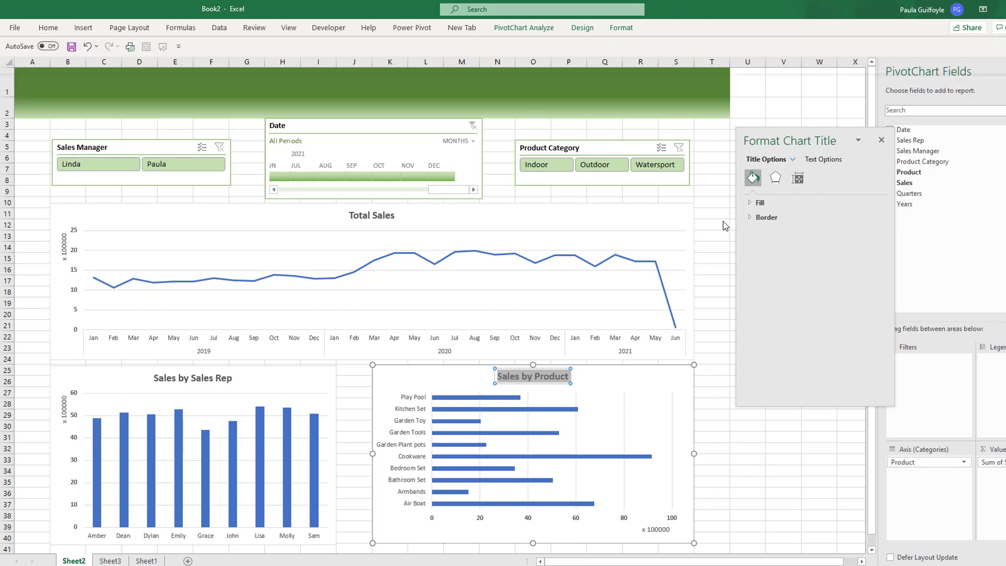
{"action": "left_click", "coordinate": [520, 257]}
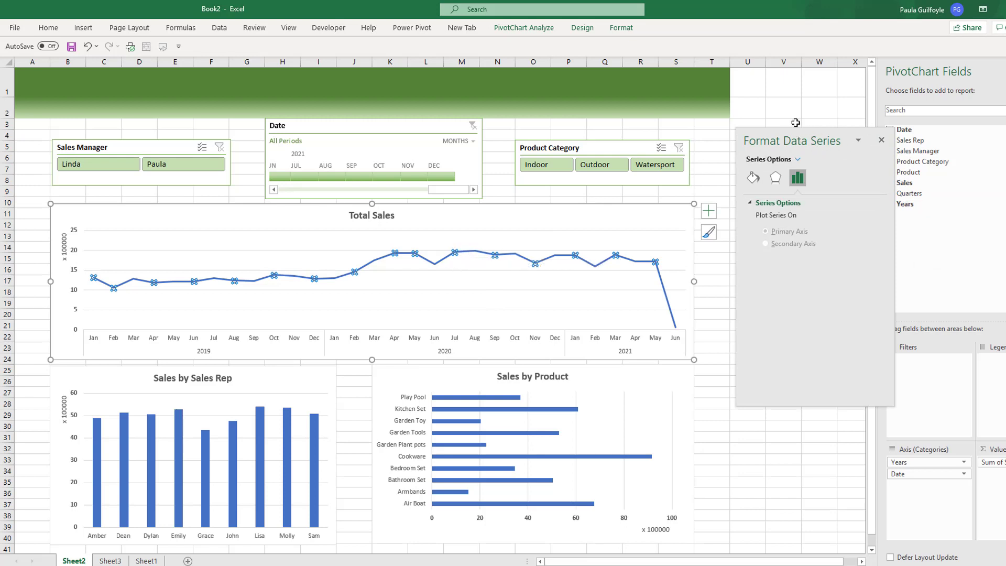
{"action": "left_click", "coordinate": [503, 339]}
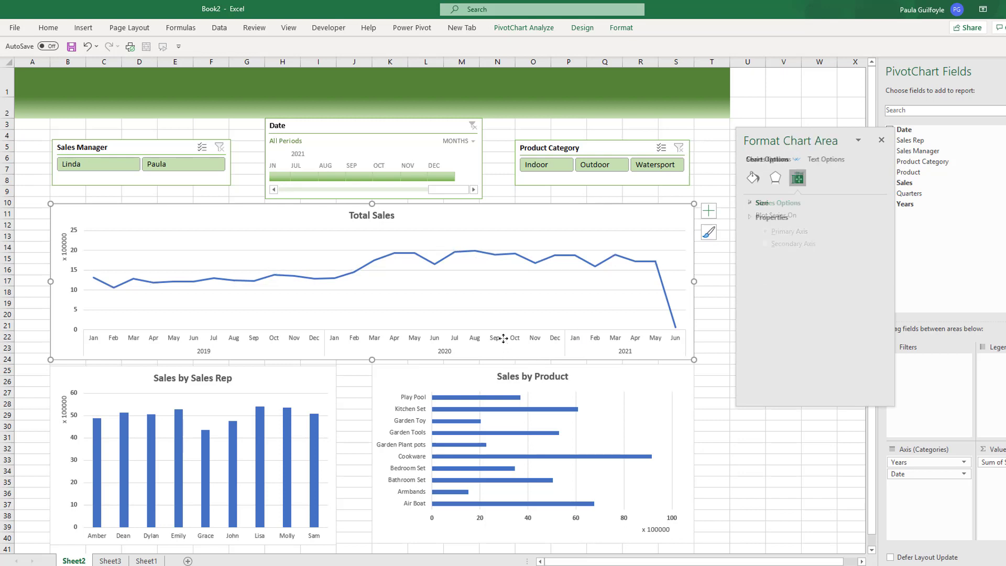
{"action": "left_click", "coordinate": [442, 355]}
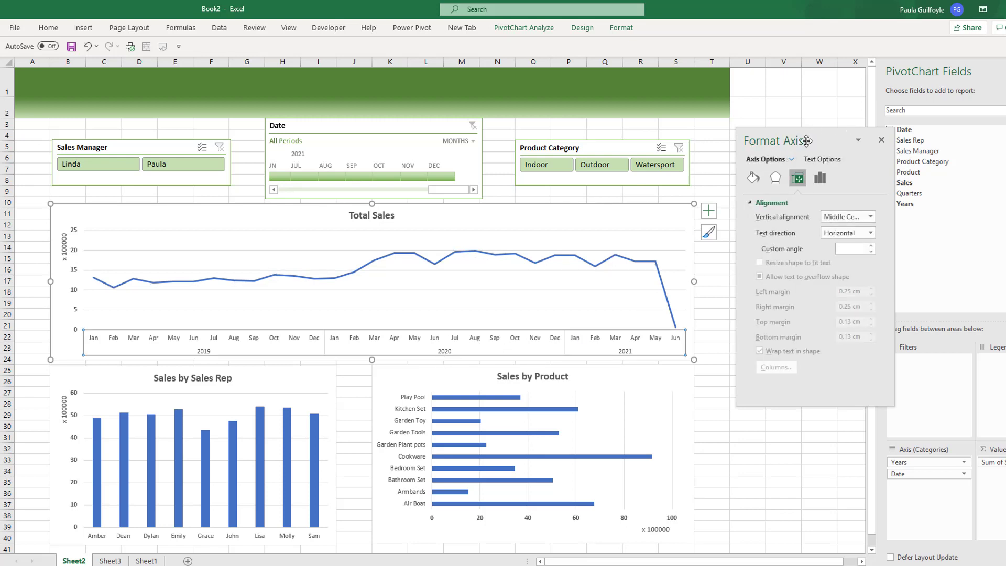
{"action": "left_click", "coordinate": [428, 259]}
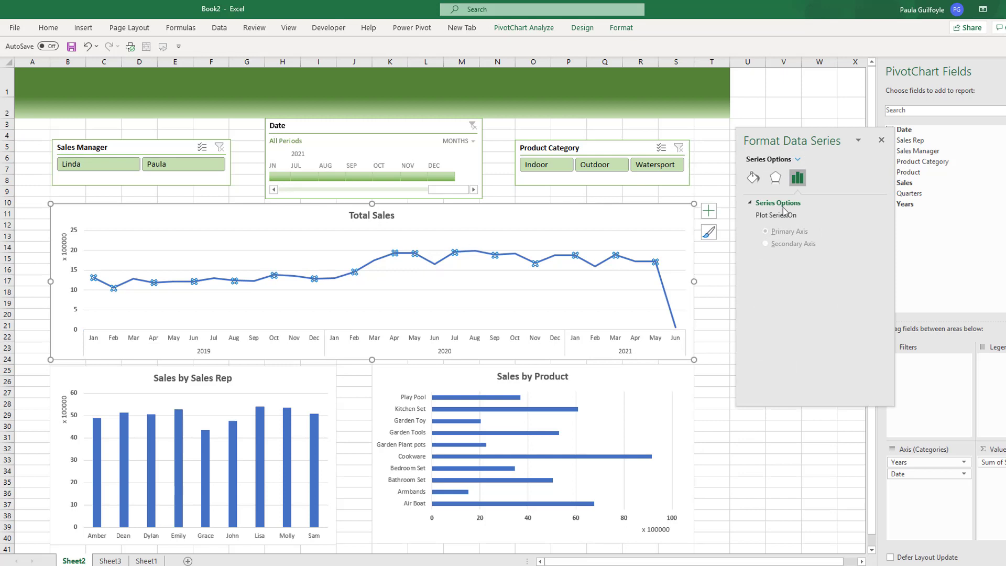
{"action": "left_click", "coordinate": [753, 178]}
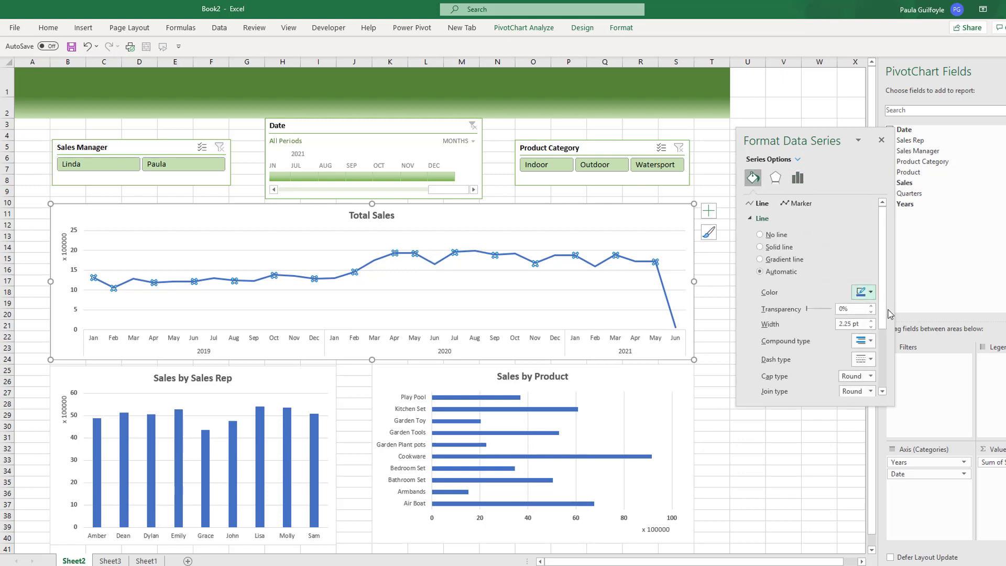
{"action": "left_click", "coordinate": [871, 293]}
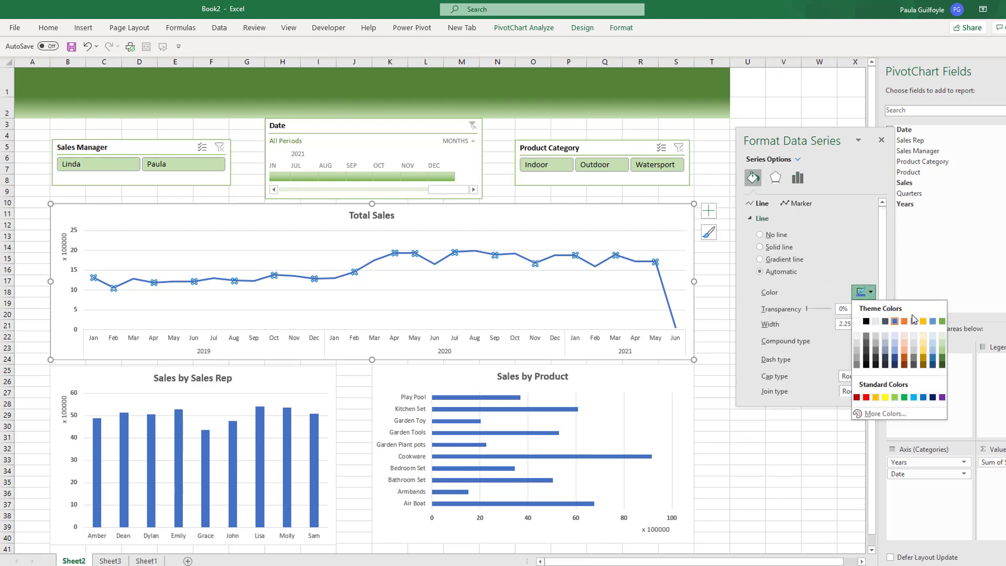
{"action": "left_click", "coordinate": [942, 359]}
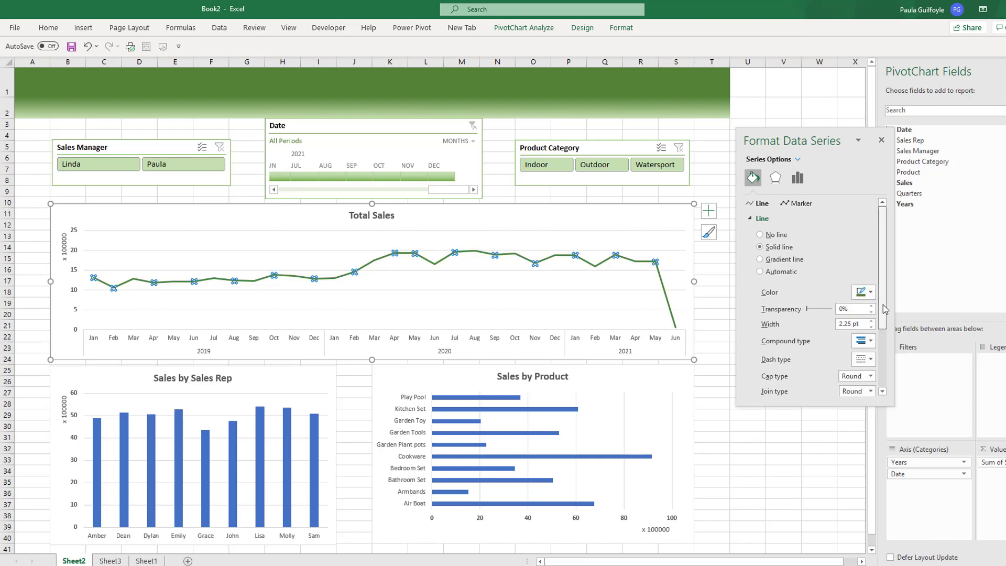
{"action": "left_click_drag", "start_coordinate": [883, 309], "coordinate": [896, 376]}
{"action": "left_click", "coordinate": [794, 389]}
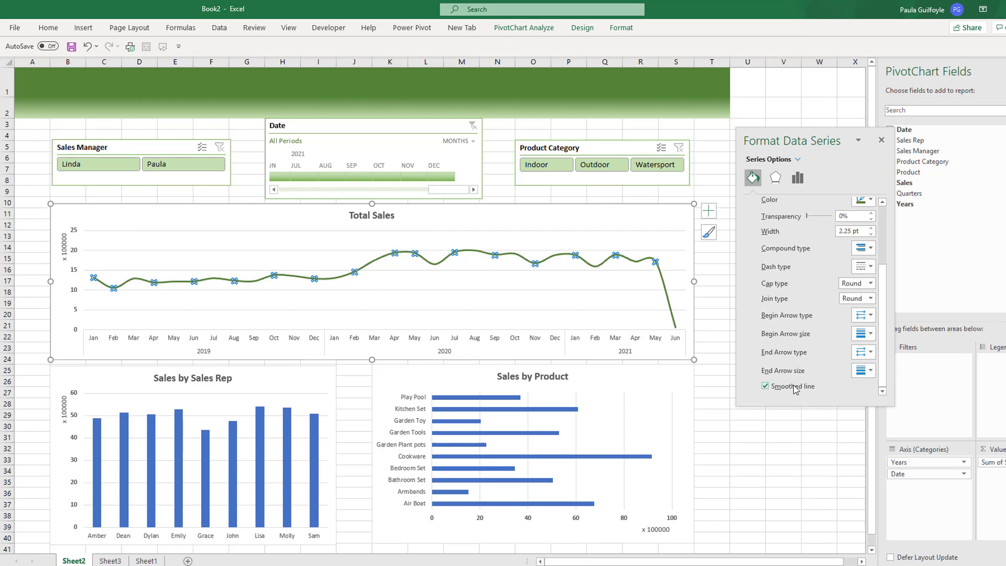
- Add an outer shadow preset offset to the upper left (225° angle, 4 pt blur, 3 pt distance) to the "Total Sales" line
{"action": "left_click", "coordinate": [776, 178]}
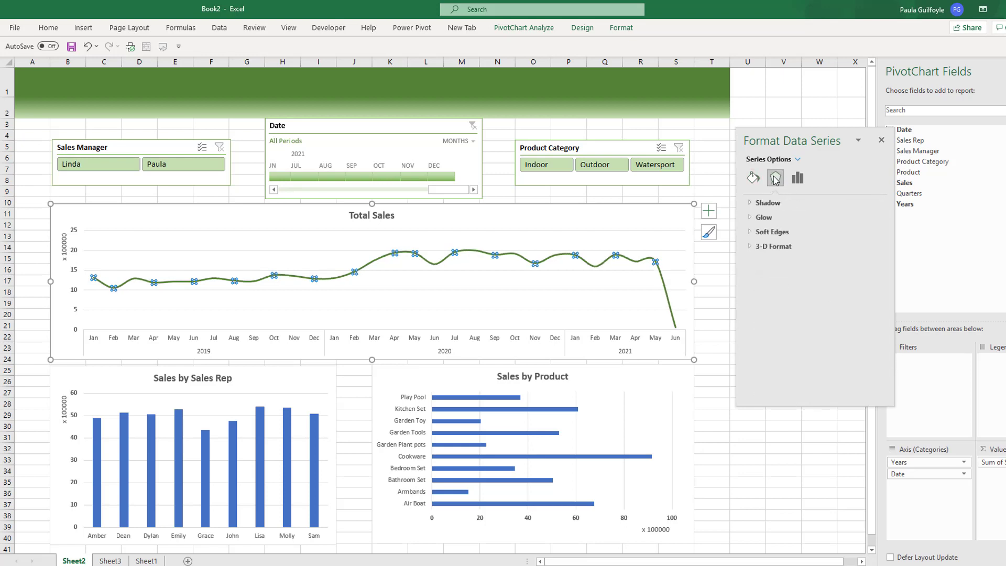
{"action": "left_click", "coordinate": [751, 204]}
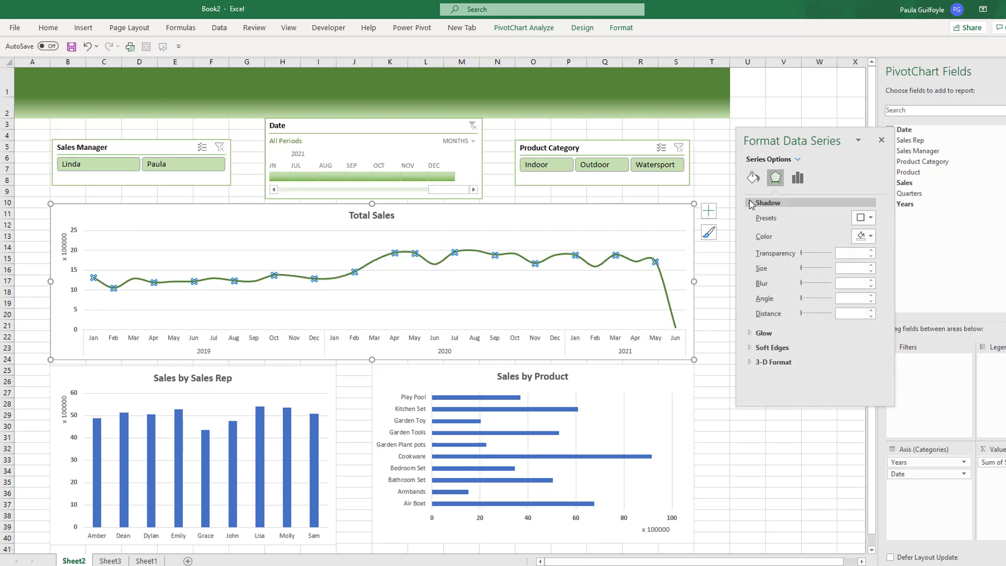
{"action": "left_click", "coordinate": [871, 219]}
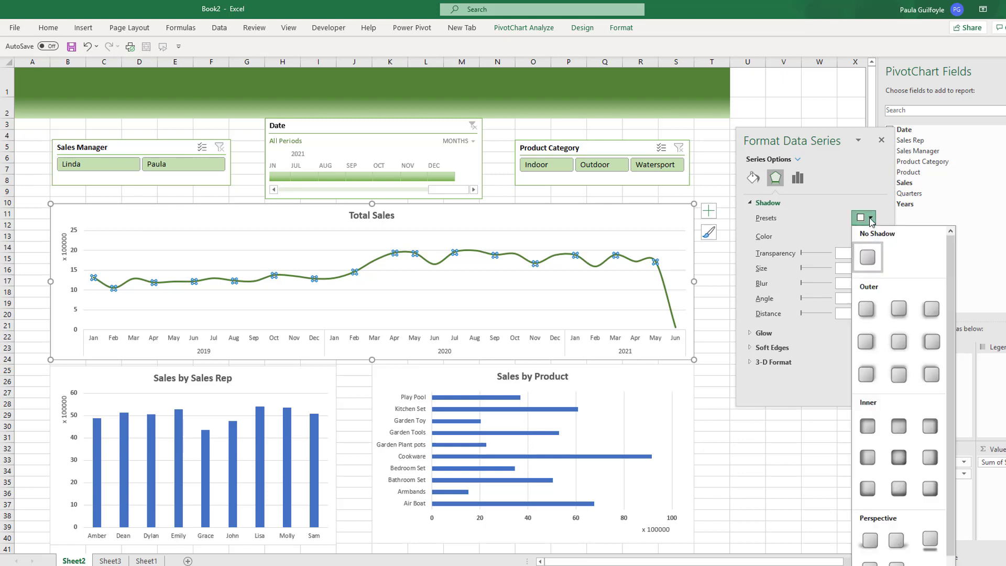
{"action": "left_click", "coordinate": [929, 376]}
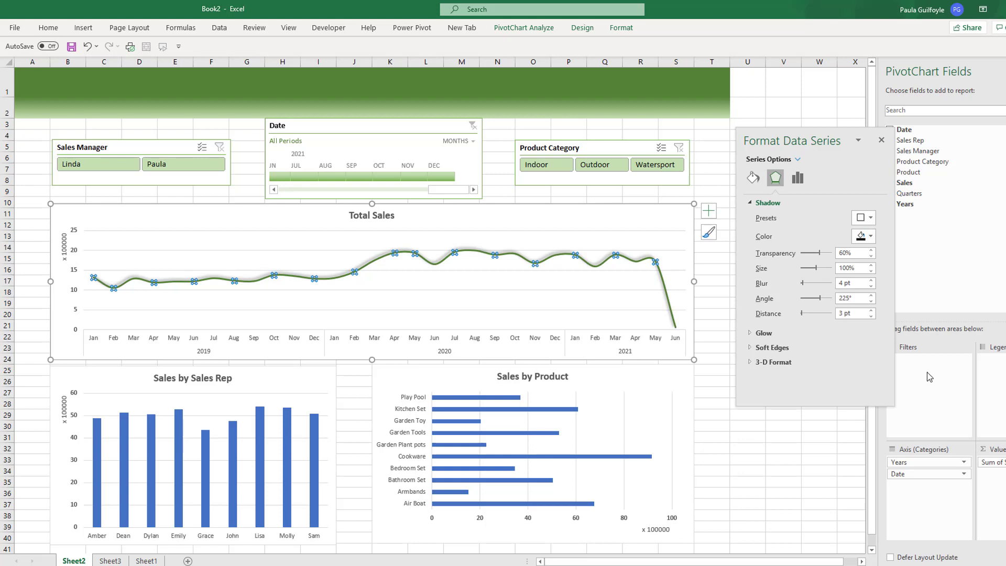
- Set the "Total Sales" chart's horizontal major gridlines to a solid line with 75% transparency
{"action": "left_click", "coordinate": [530, 234]}
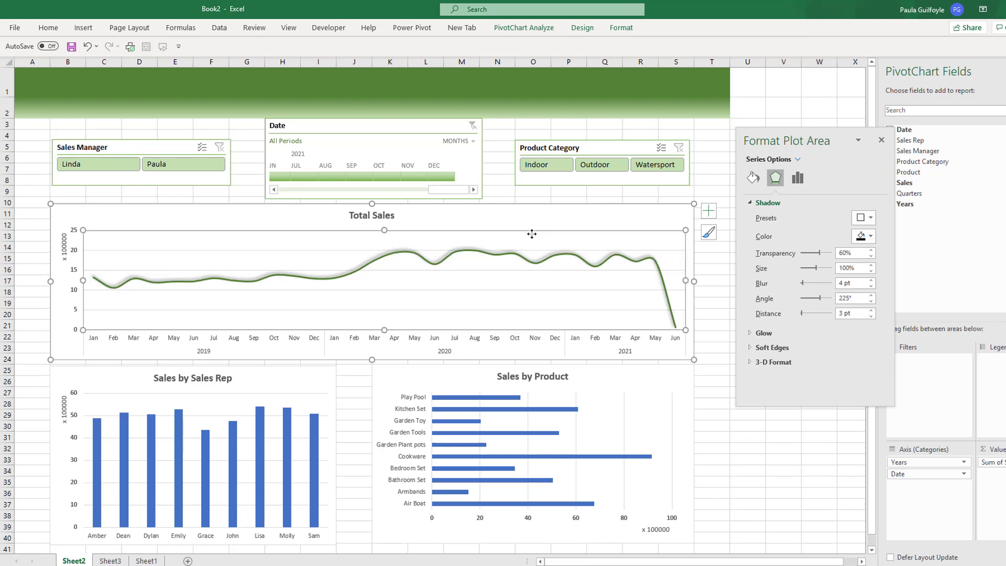
{"action": "left_click", "coordinate": [504, 290]}
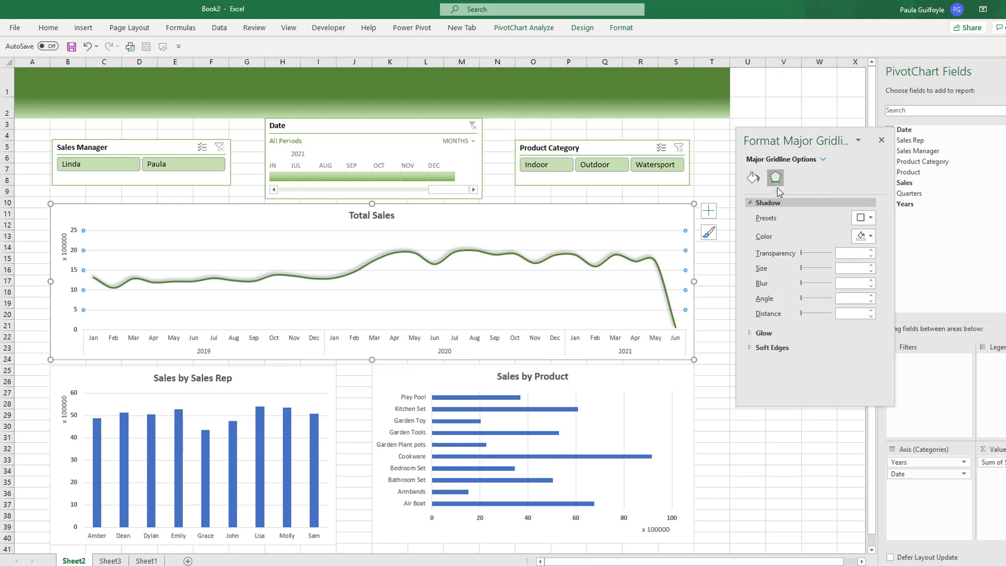
{"action": "left_click", "coordinate": [753, 178]}
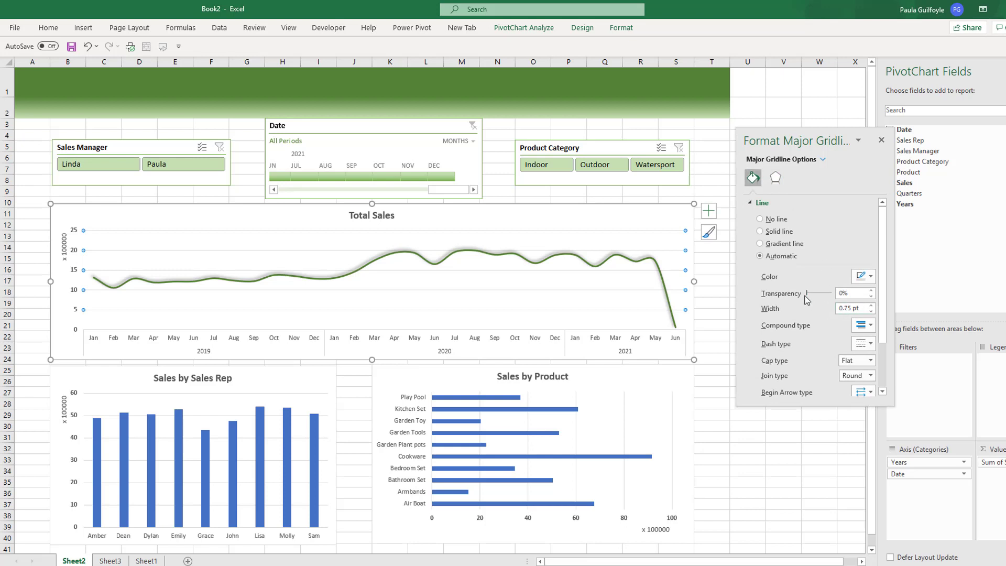
{"action": "left_click_drag", "start_coordinate": [809, 295], "coordinate": [813, 295]}
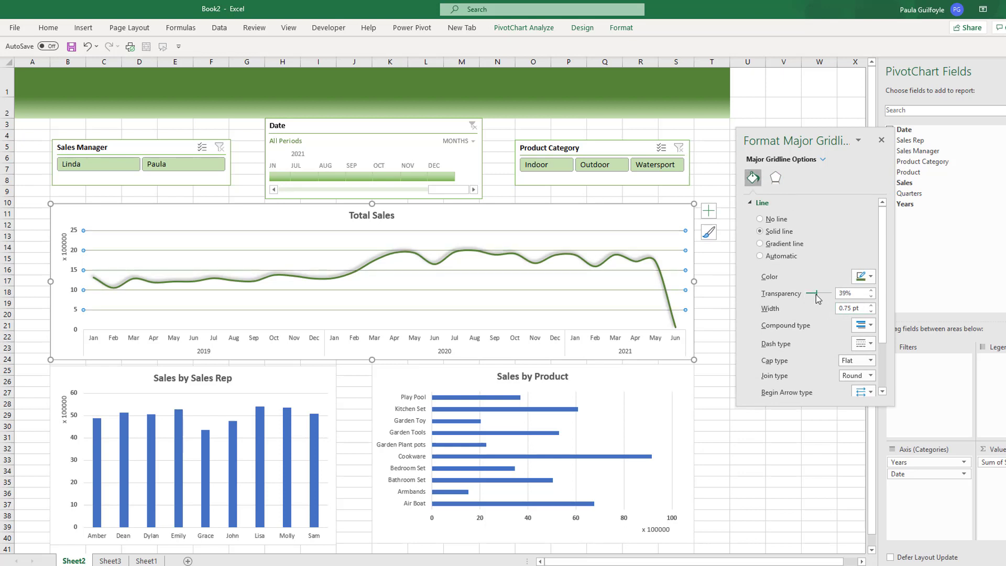
{"action": "left_click_drag", "start_coordinate": [818, 298], "coordinate": [822, 299]}
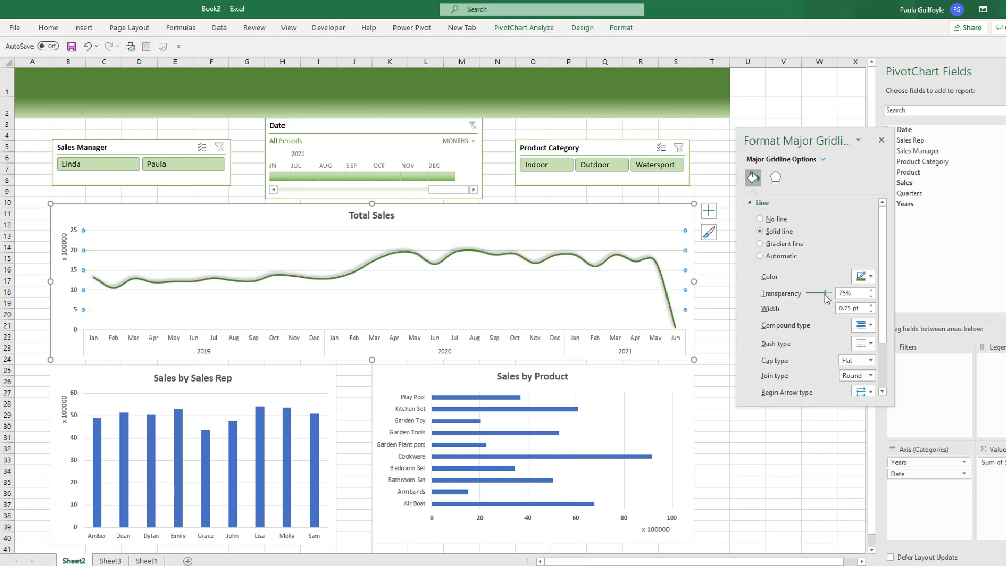
{"action": "left_click", "coordinate": [708, 331]}
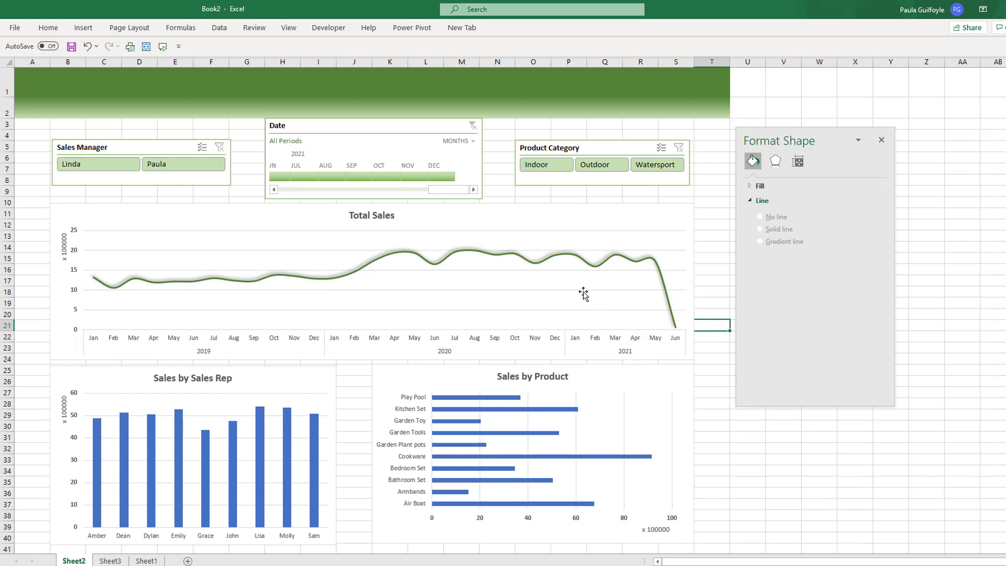
{"action": "left_click", "coordinate": [581, 223]}
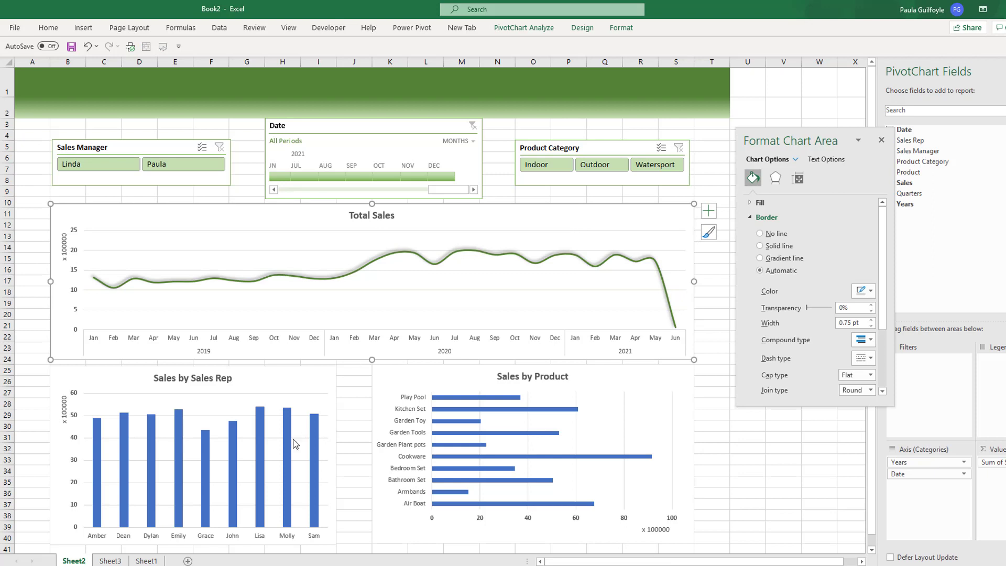
- Fill the "Sales by Sales Rep" columns with the radial preset gradient that fades from light to medium green
{"action": "left_click", "coordinate": [235, 464]}
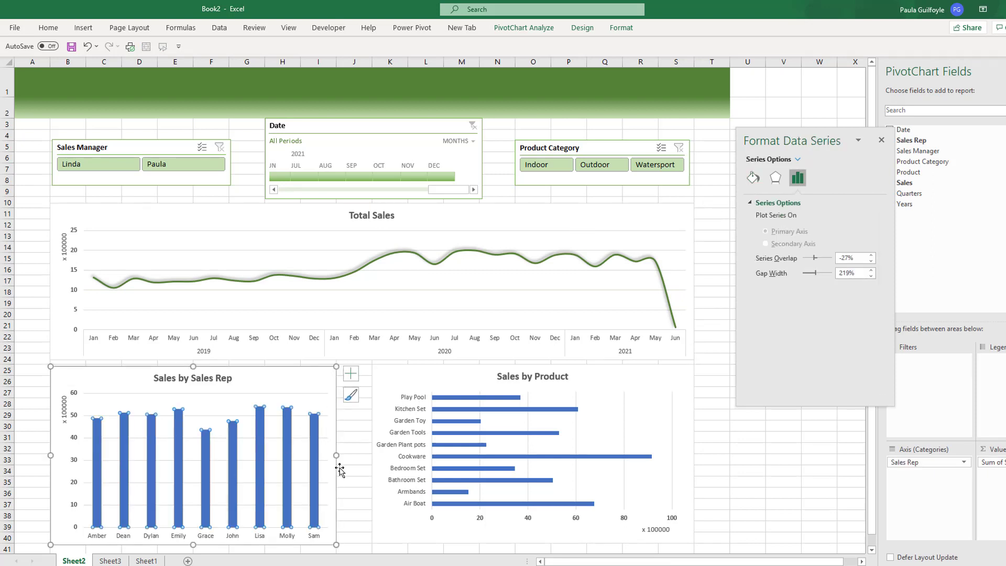
{"action": "left_click", "coordinate": [753, 177]}
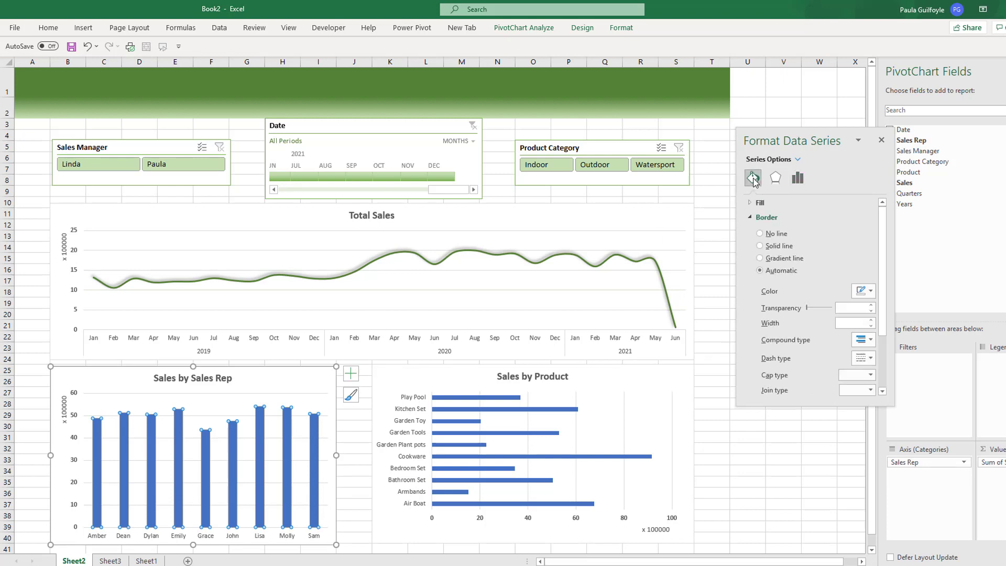
{"action": "left_click", "coordinate": [751, 203]}
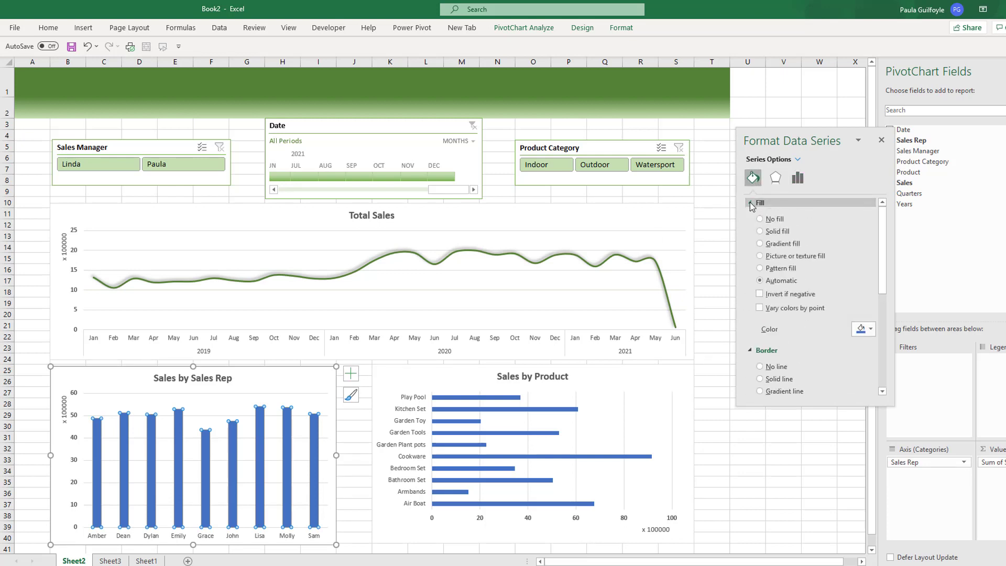
{"action": "left_click", "coordinate": [760, 244]}
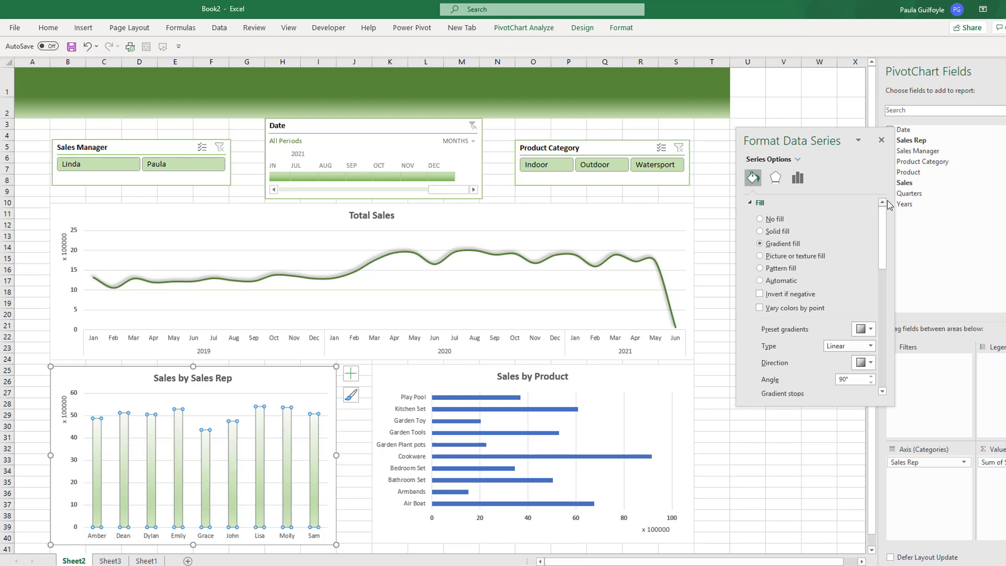
{"action": "scroll", "coordinate": [883, 236], "scroll_direction": "down", "scroll_amount": 3}
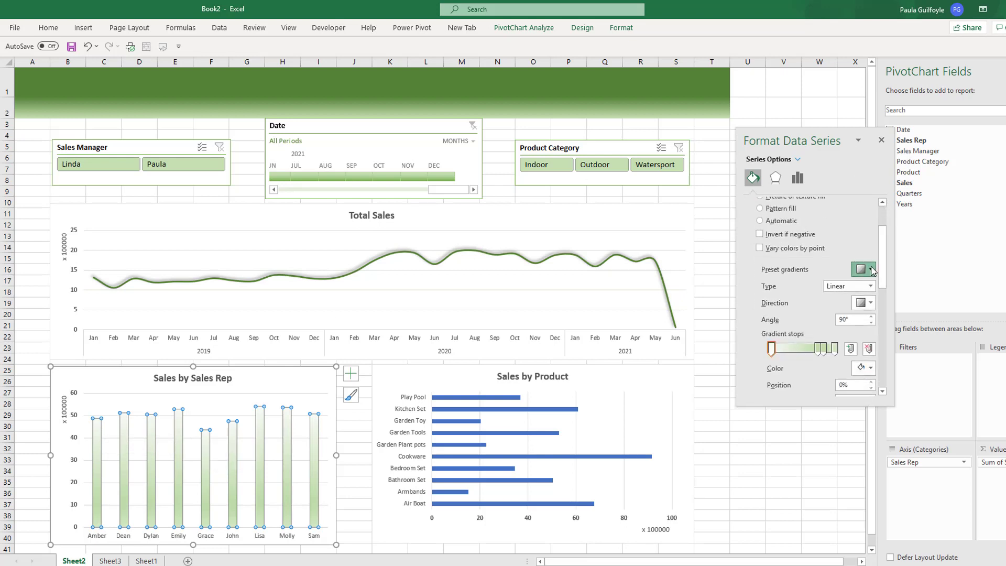
{"action": "left_click", "coordinate": [871, 269]}
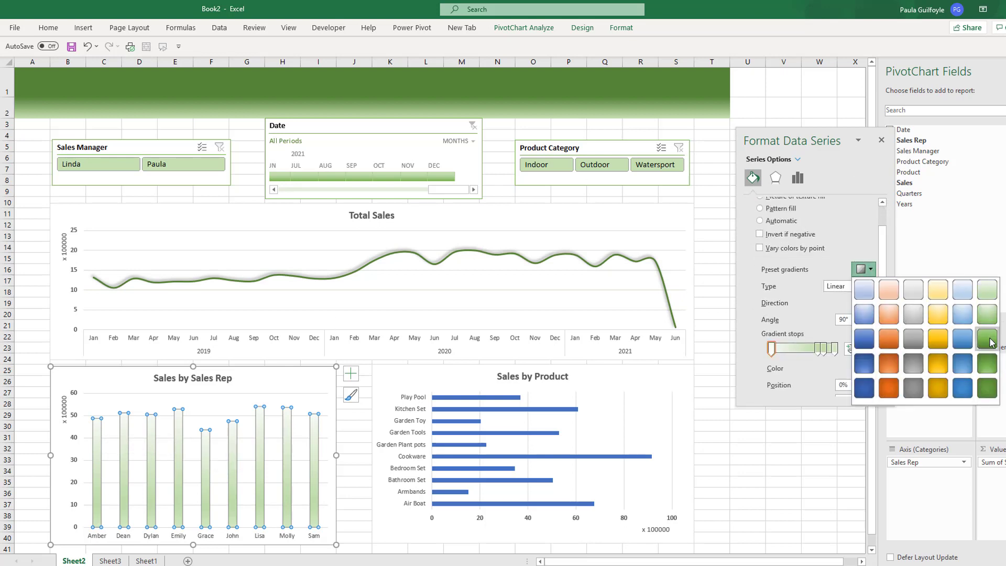
{"action": "left_click", "coordinate": [988, 315]}
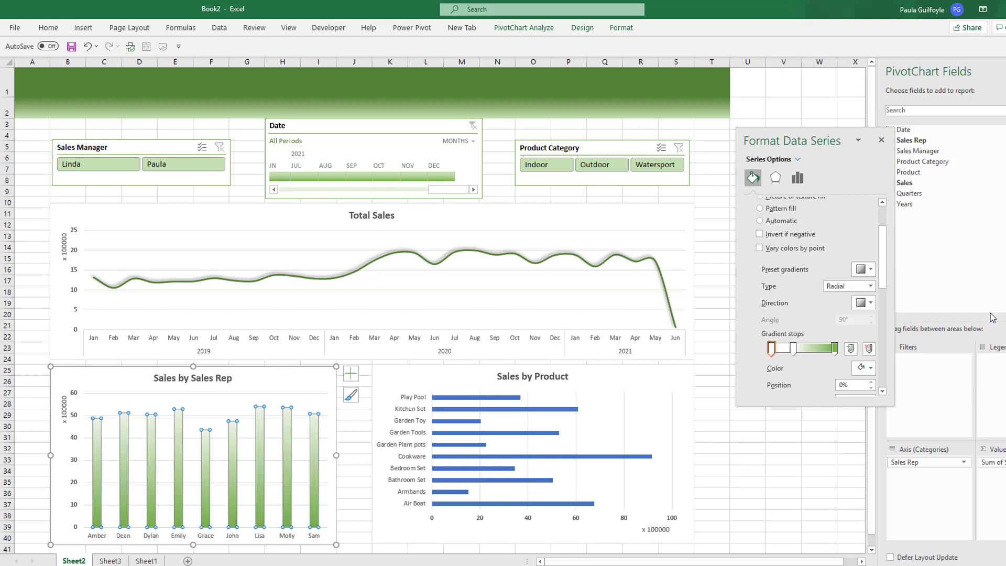
{"action": "mouse_move", "coordinate": [319, 448]}
{"action": "left_click", "coordinate": [794, 351]}
{"action": "left_click_drag", "start_coordinate": [885, 252], "coordinate": [884, 225]}
- Widen the "Sales by Sales Rep" columns by setting the series gap width to 50%
{"action": "left_click", "coordinate": [797, 178]}
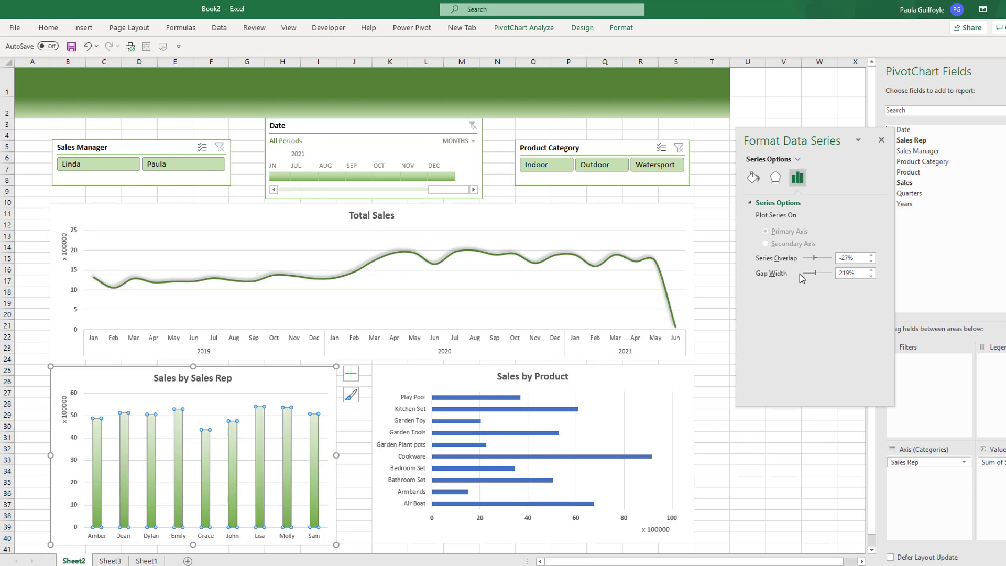
{"action": "left_click_drag", "start_coordinate": [859, 273], "coordinate": [825, 273]}
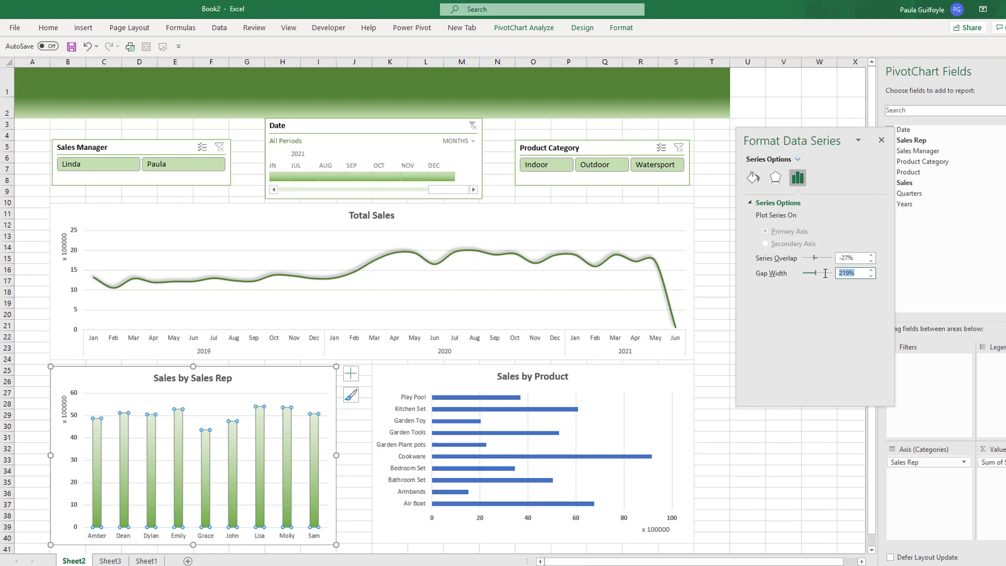
{"action": "type", "text": "50%"}
{"action": "left_click", "coordinate": [265, 461]}
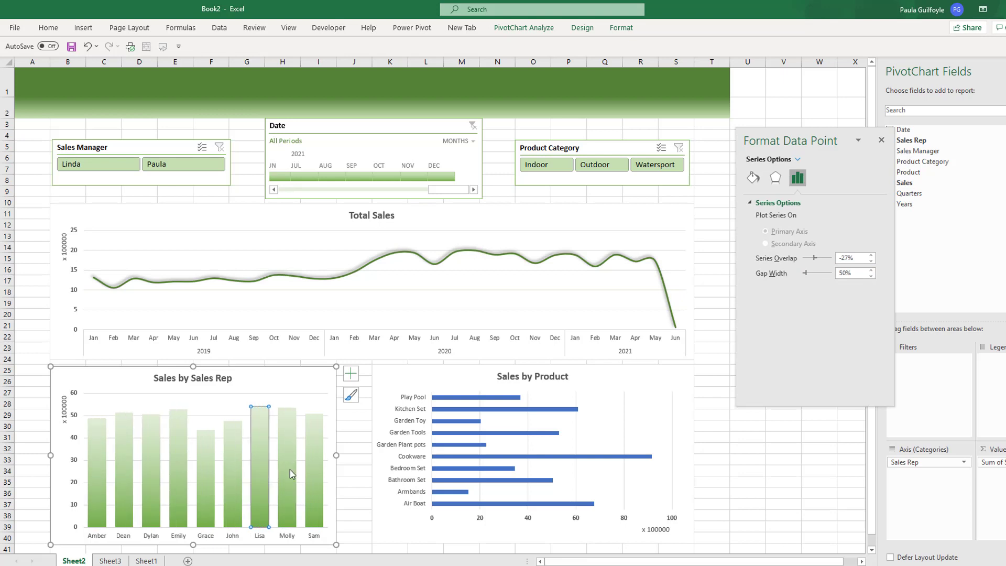
{"action": "left_click", "coordinate": [327, 528]}
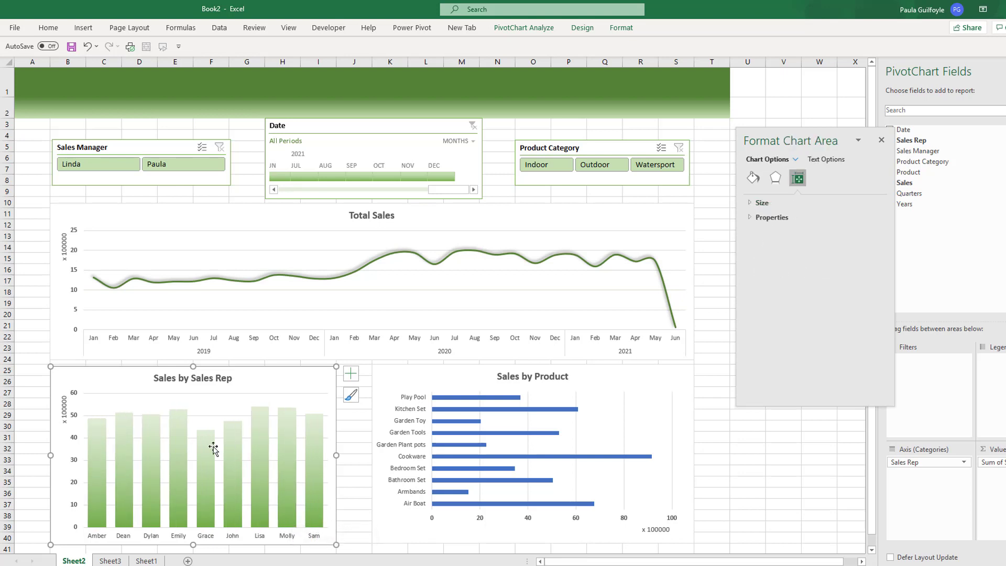
{"action": "mouse_move", "coordinate": [145, 458]}
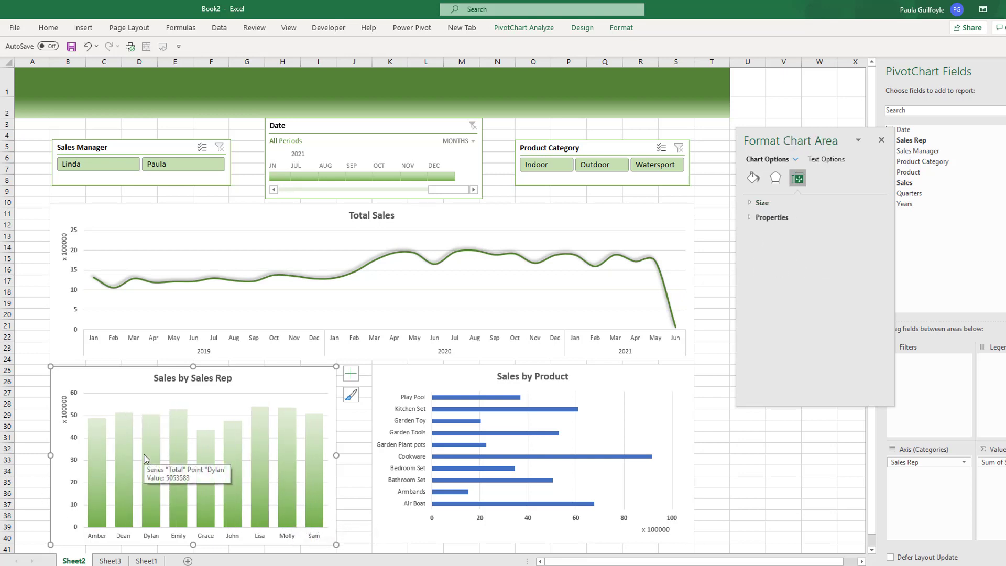
{"action": "mouse_move", "coordinate": [250, 414]}
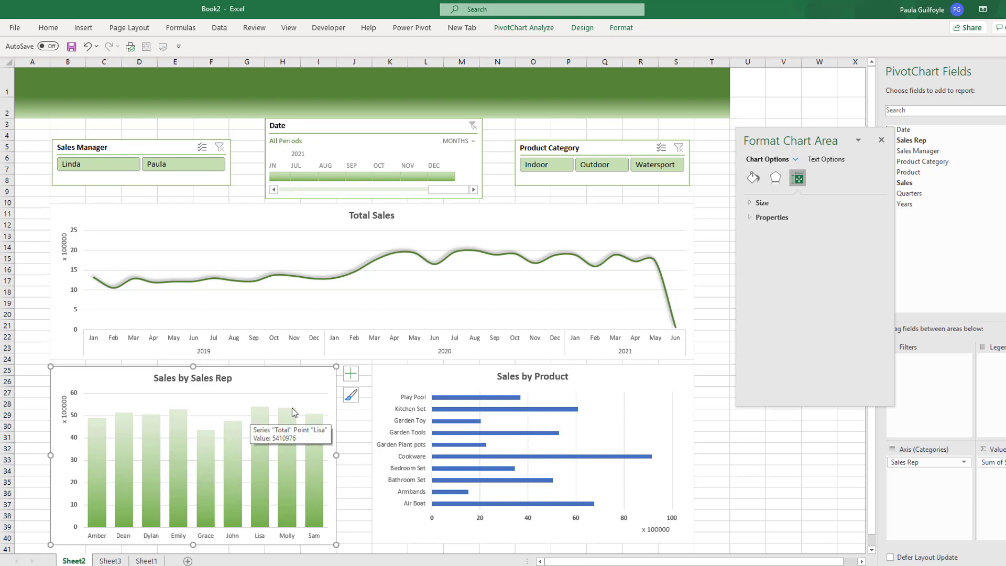
- Fill the "Sales by Product" bars with a linear gradient at 0° that runs from light green to white at the bar ends
{"action": "left_click", "coordinate": [439, 378]}
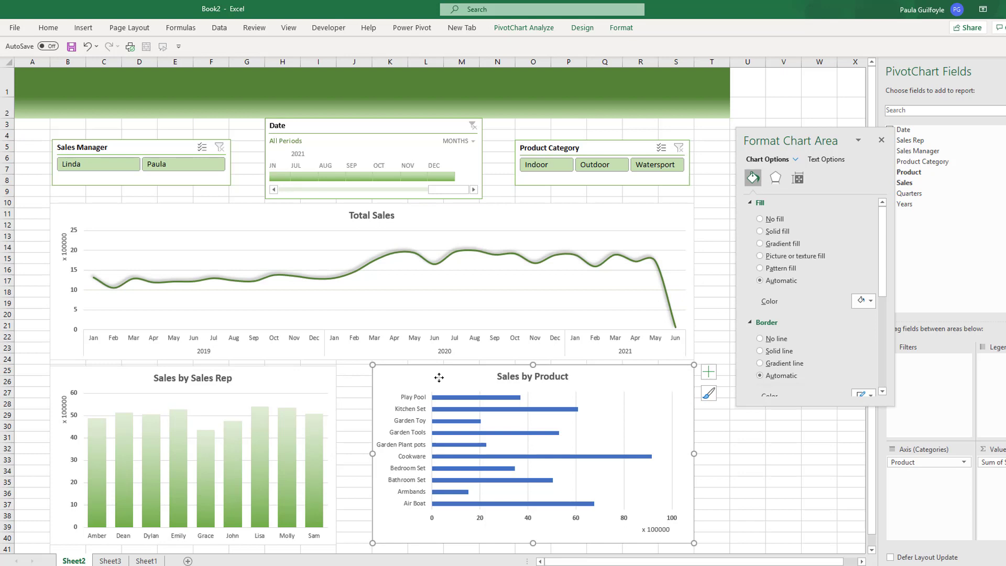
{"action": "left_click", "coordinate": [449, 398]}
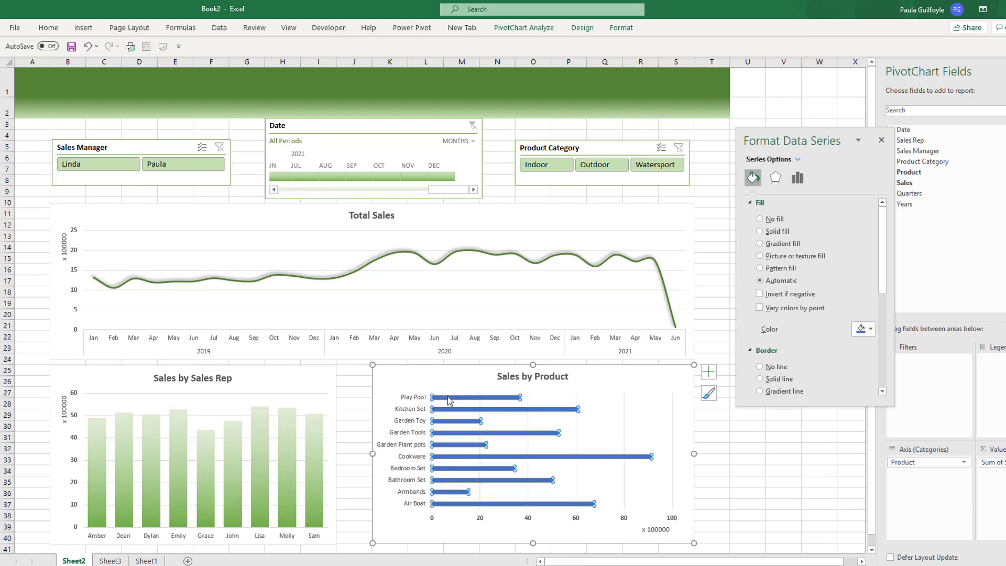
{"action": "left_click", "coordinate": [774, 244]}
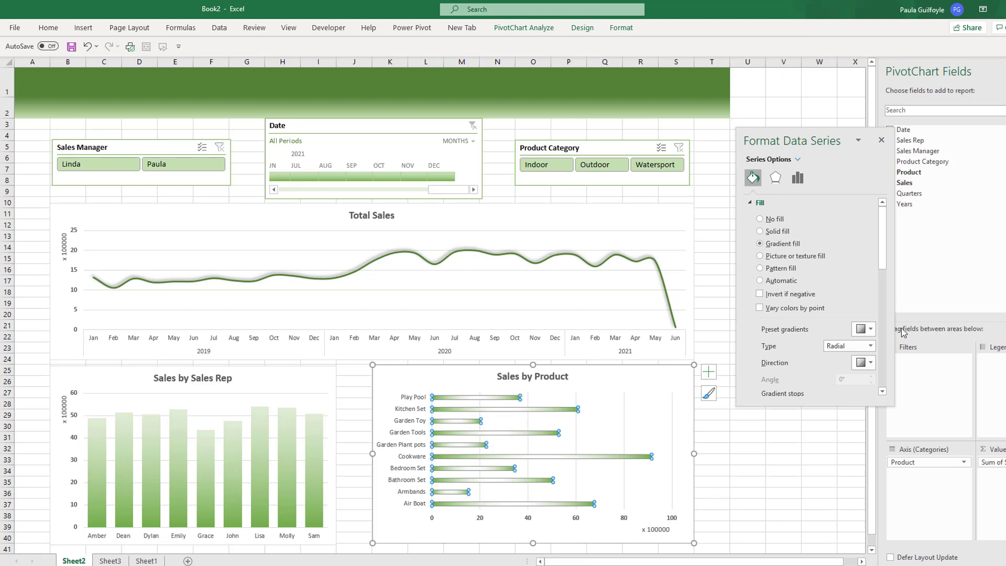
{"action": "left_click_drag", "start_coordinate": [883, 256], "coordinate": [882, 285]}
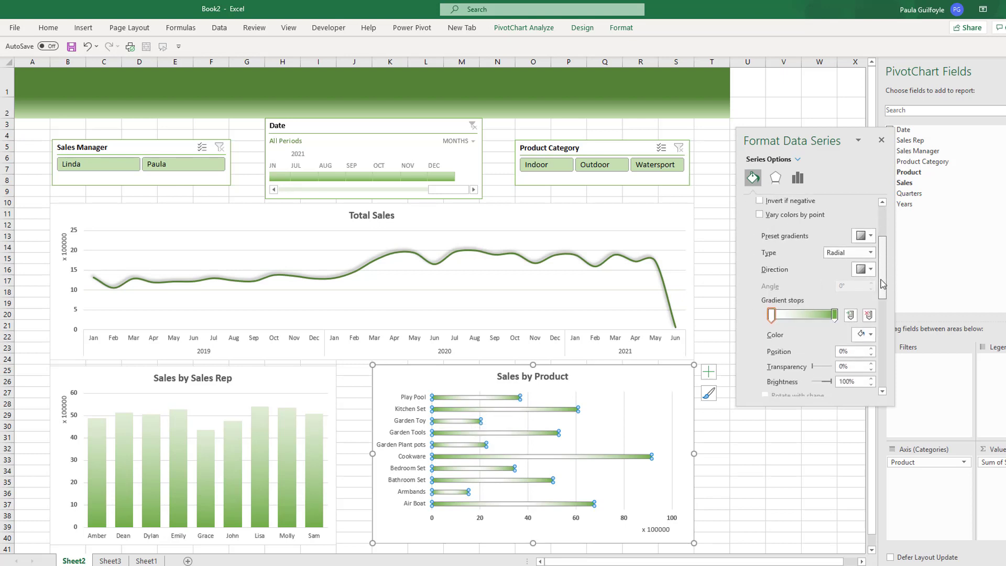
{"action": "left_click", "coordinate": [866, 234]}
{"action": "left_click", "coordinate": [990, 277]}
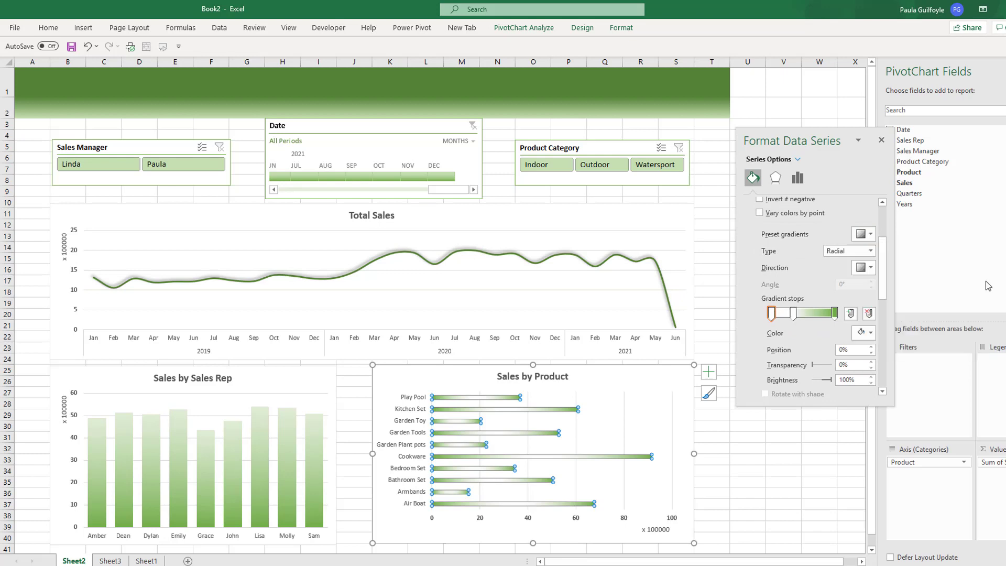
{"action": "left_click_drag", "start_coordinate": [794, 314], "coordinate": [793, 332]}
{"action": "left_click", "coordinate": [646, 391]}
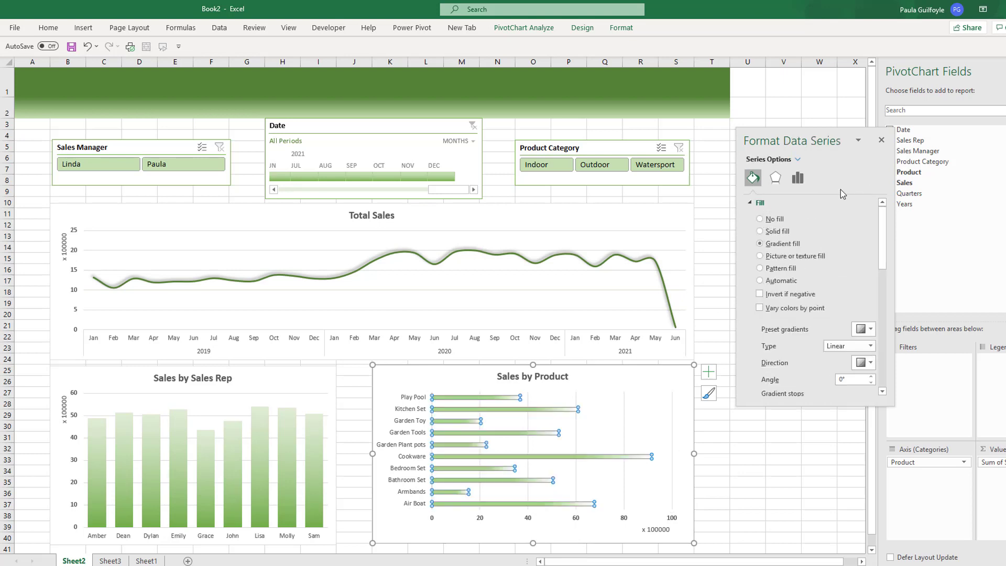
- Thicken the "Sales by Product" bars by setting the series gap width to 50%
{"action": "left_click", "coordinate": [797, 179]}
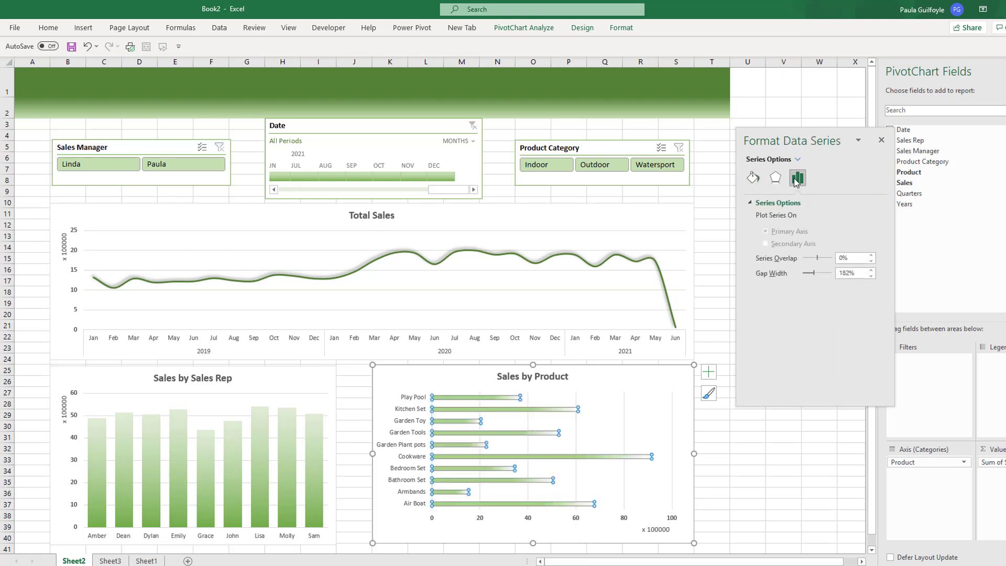
{"action": "left_click", "coordinate": [834, 273]}
{"action": "key", "text": "Return"}
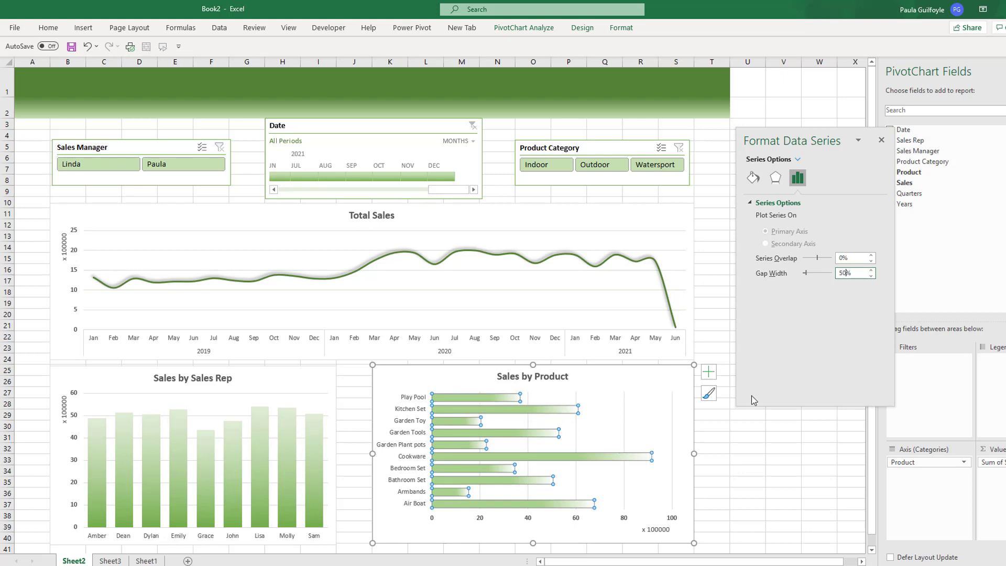
{"action": "left_click", "coordinate": [738, 444]}
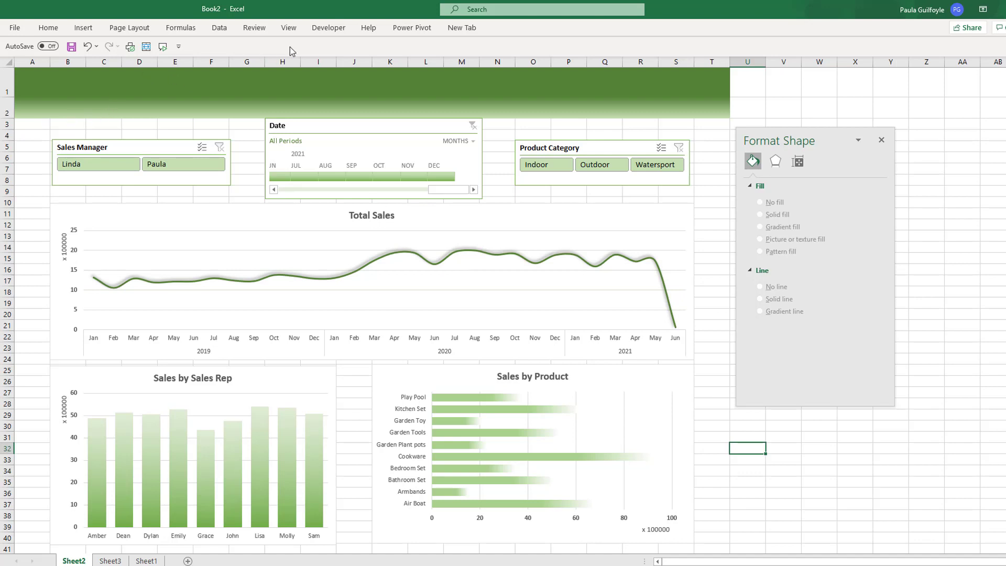
- Insert a text box spanning the green banner from column A to T and enter "Sales Dashboard" in it
{"action": "left_click", "coordinate": [82, 36]}
{"action": "left_click_drag", "start_coordinate": [15, 71], "coordinate": [728, 114]}
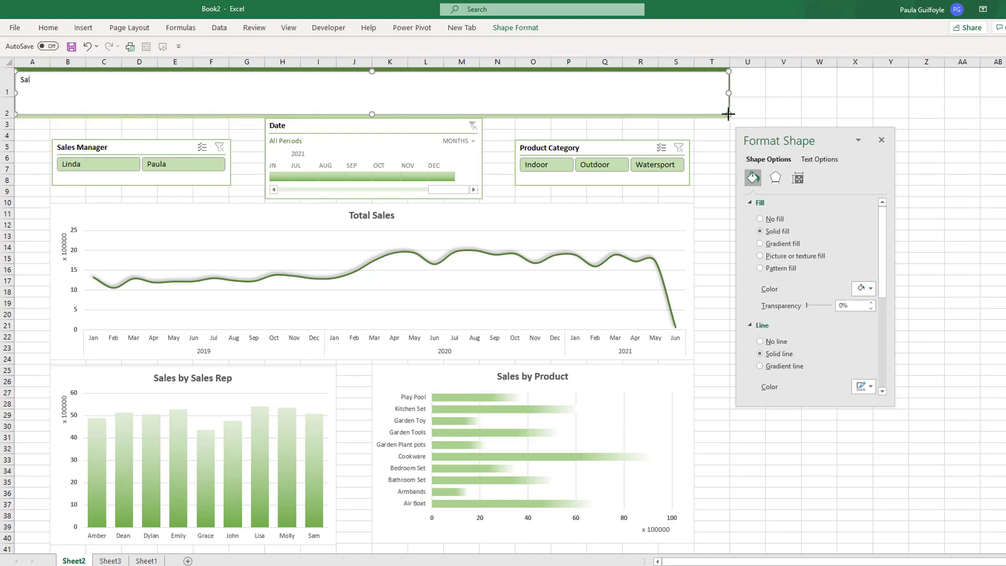
{"action": "type", "text": "Sales Dashboard"}
- Format the "Sales Dashboard" title as bold, 20 pt and horizontally centred
{"action": "left_click", "coordinate": [48, 27]}
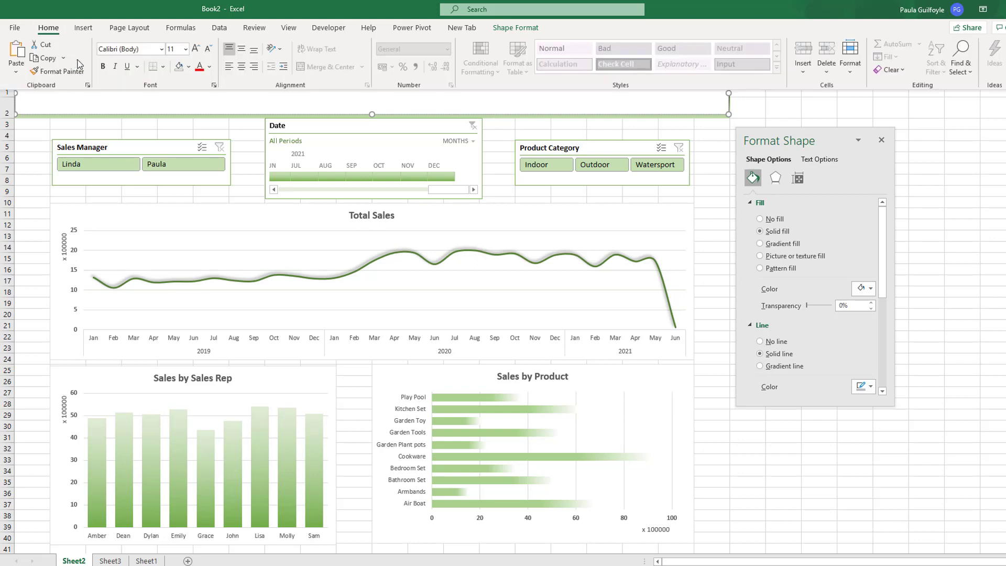
{"action": "left_click", "coordinate": [103, 67]}
{"action": "left_click", "coordinate": [185, 48]}
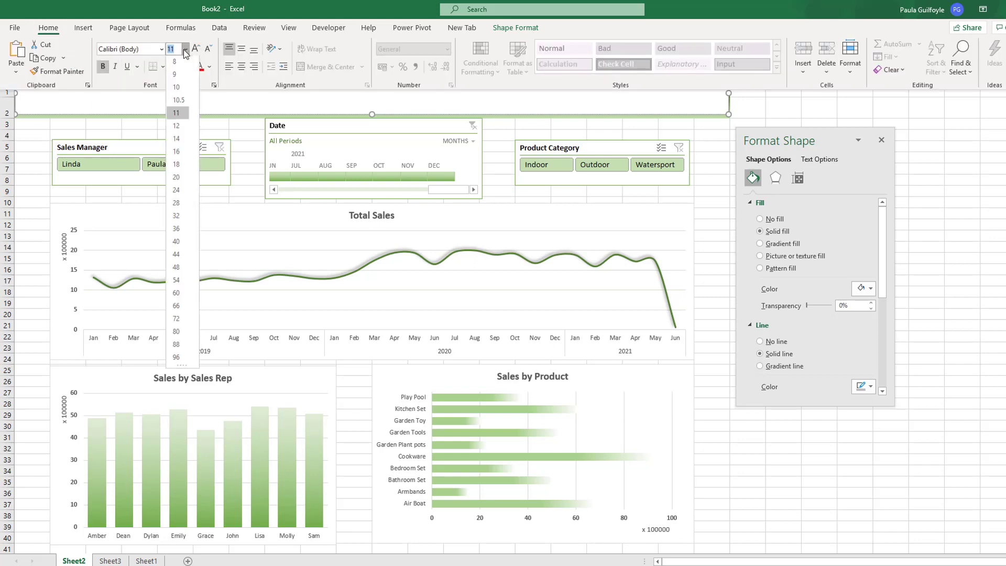
{"action": "left_click", "coordinate": [175, 179]}
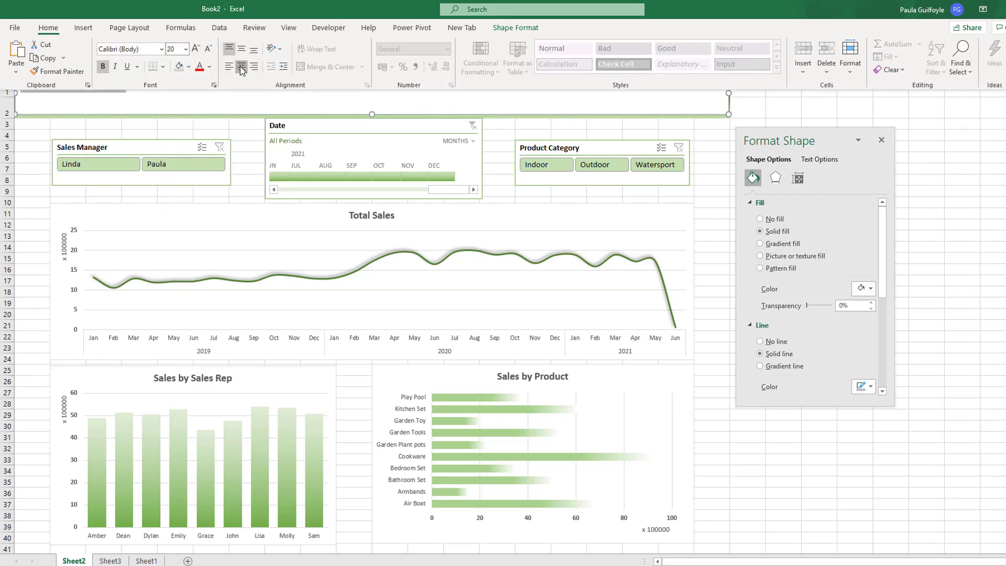
{"action": "left_click", "coordinate": [241, 68]}
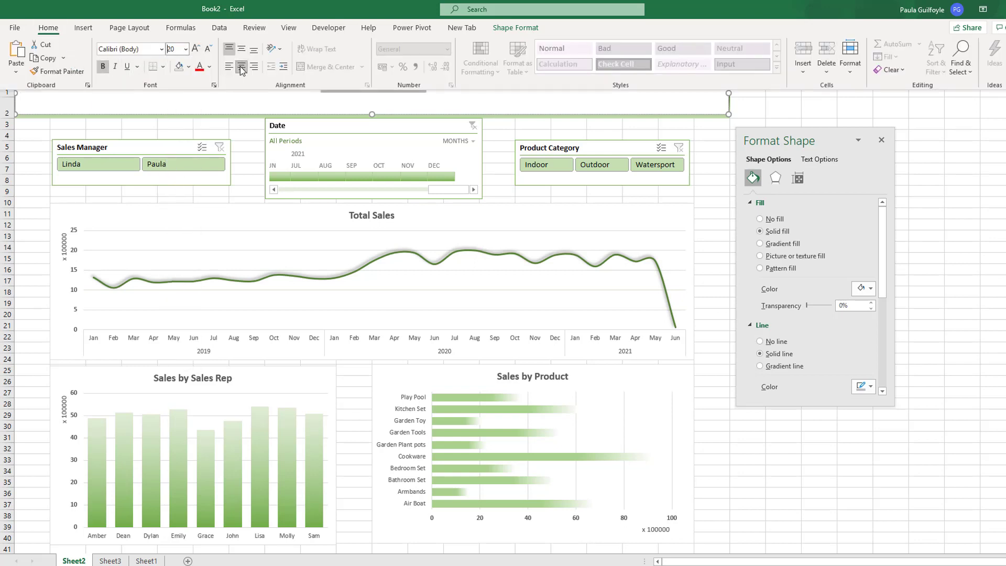
- Give the "Sales Dashboard" text box no fill and no outline so the green banner shows through
{"action": "left_click", "coordinate": [188, 68]}
{"action": "left_click", "coordinate": [202, 206]}
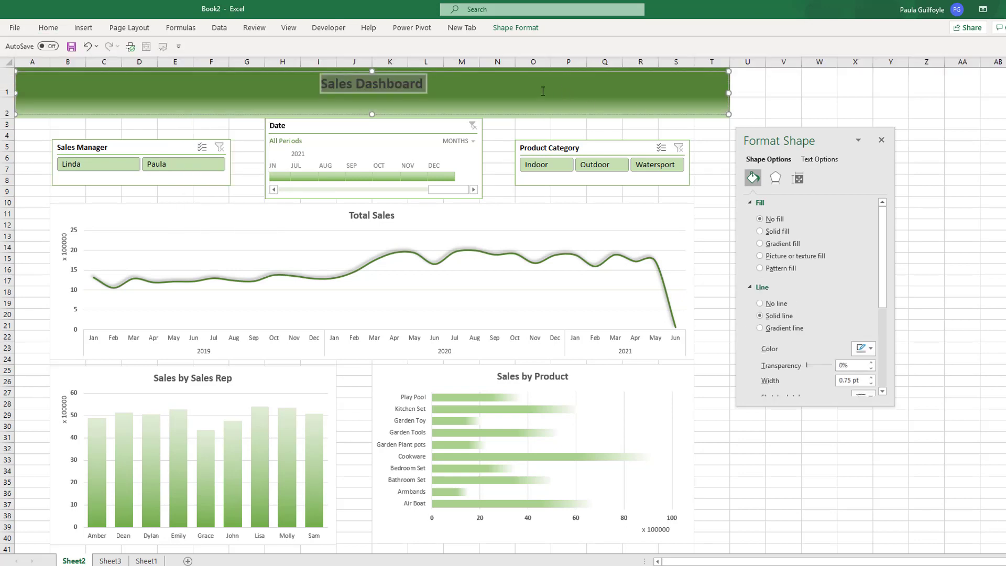
{"action": "right_click", "coordinate": [473, 92]}
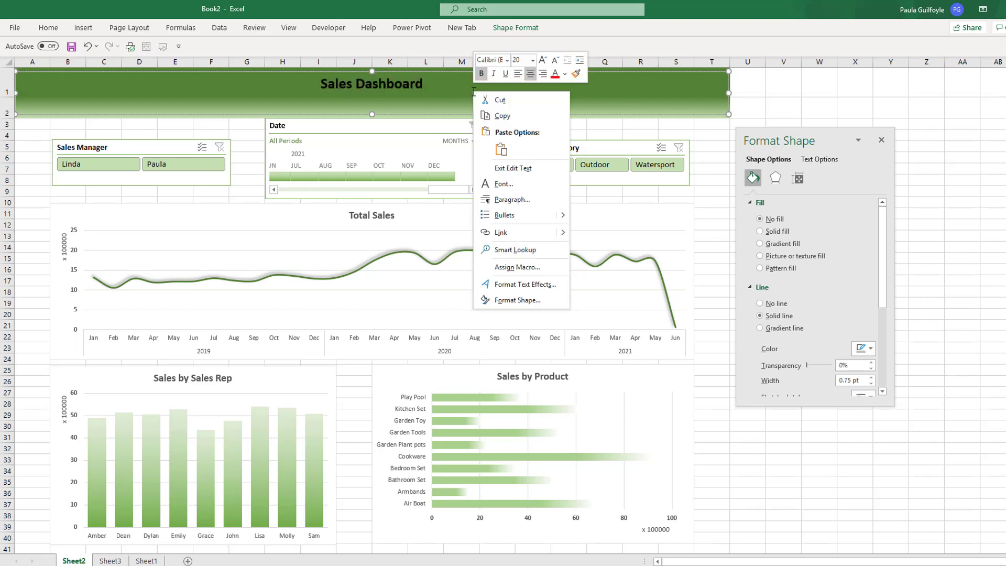
{"action": "left_click", "coordinate": [524, 300]}
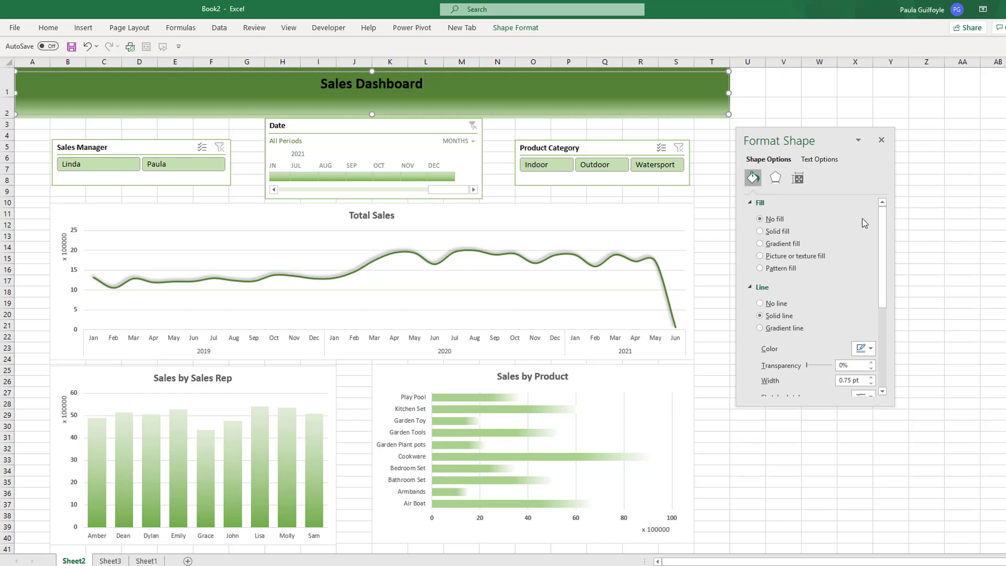
{"action": "left_click", "coordinate": [777, 304]}
{"action": "left_click", "coordinate": [780, 93]}
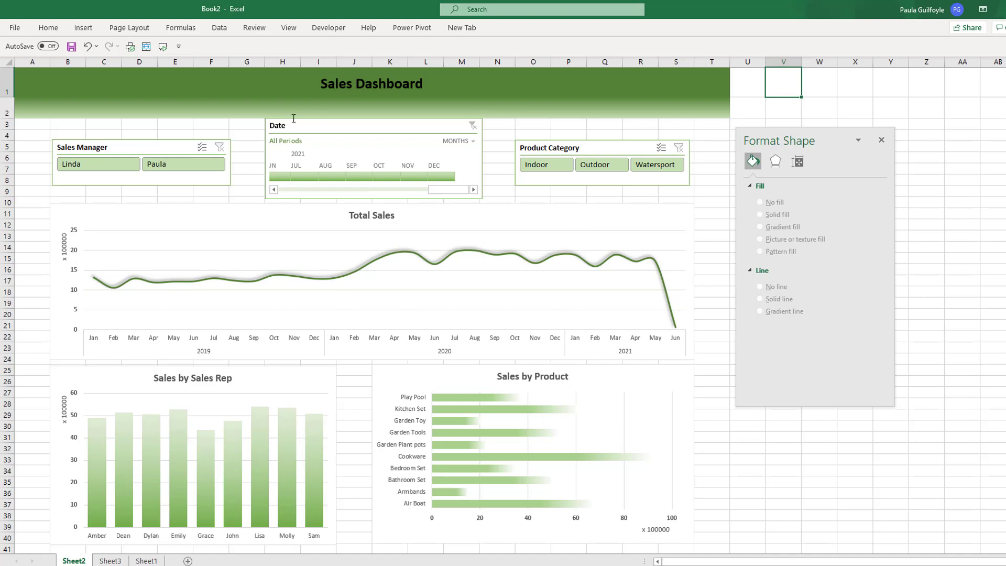
- Hide the worksheet gridlines and nudge the Date timeline slightly down, clear of the green banner
{"action": "left_click", "coordinate": [291, 30]}
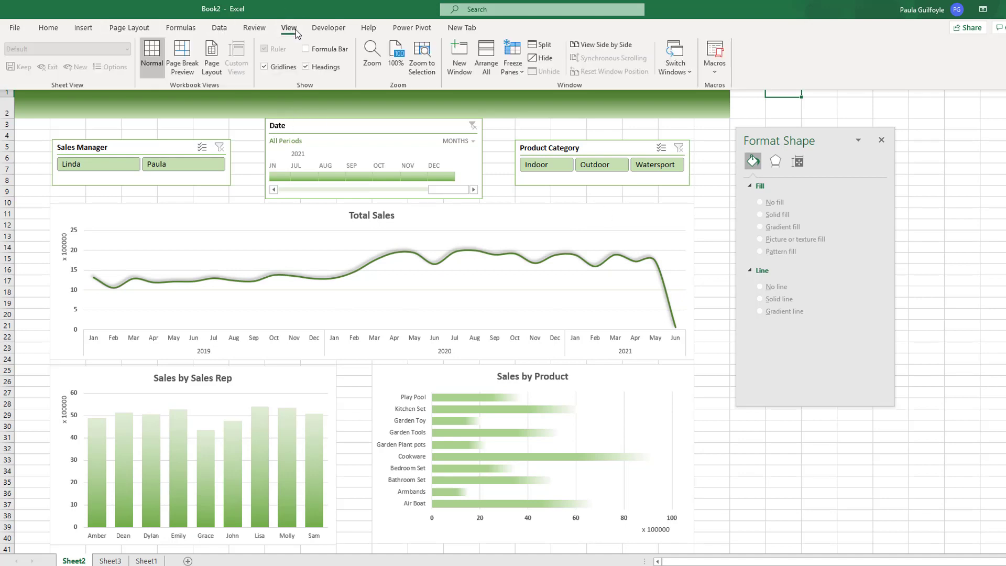
{"action": "left_click", "coordinate": [265, 67]}
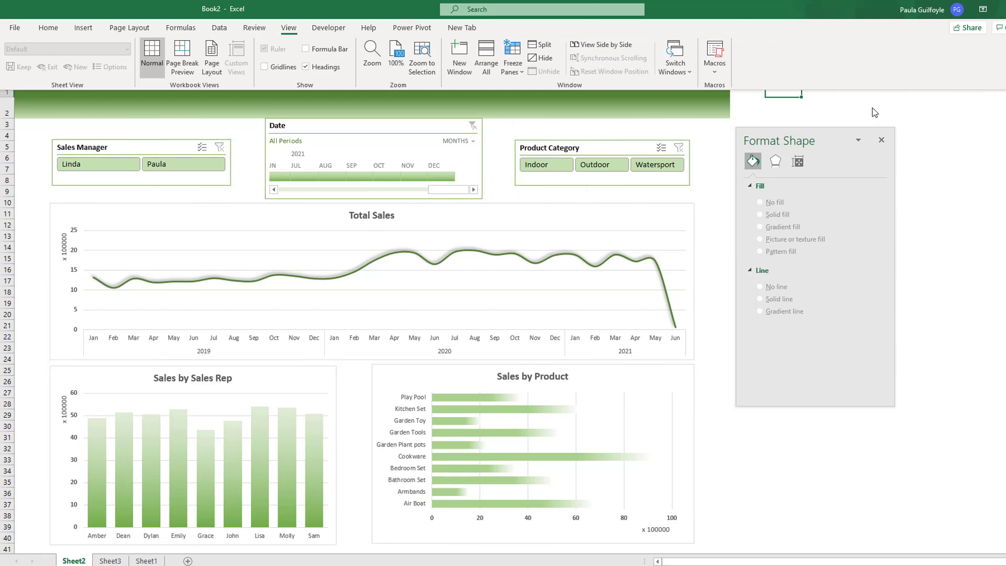
{"action": "left_click", "coordinate": [883, 140]}
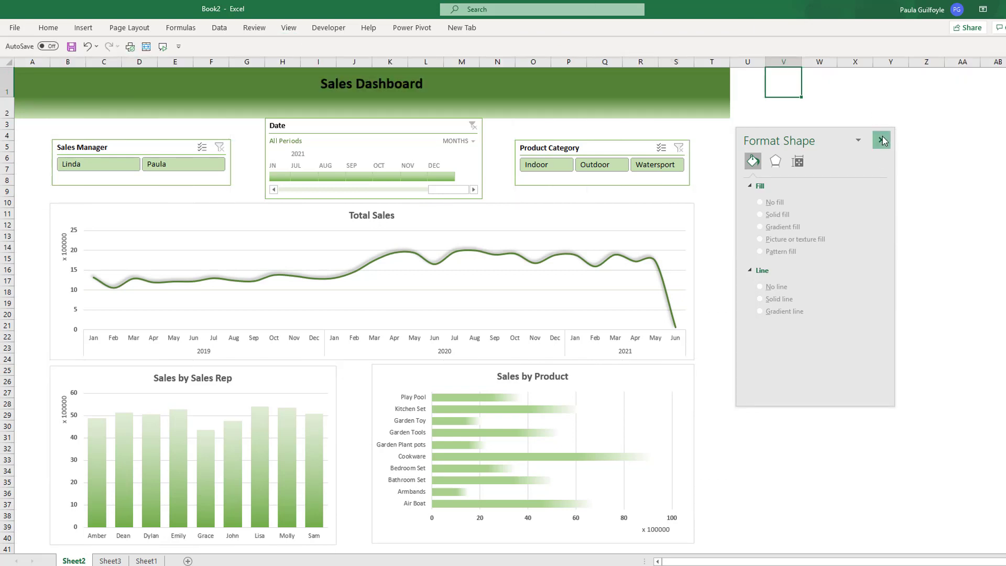
{"action": "left_click", "coordinate": [883, 139]}
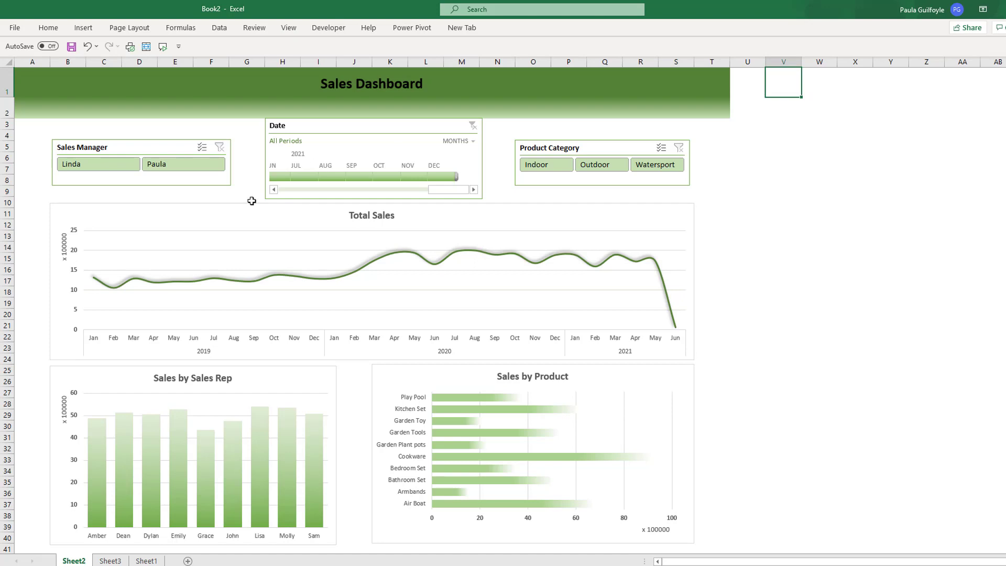
{"action": "left_click_drag", "start_coordinate": [356, 128], "coordinate": [356, 129]}
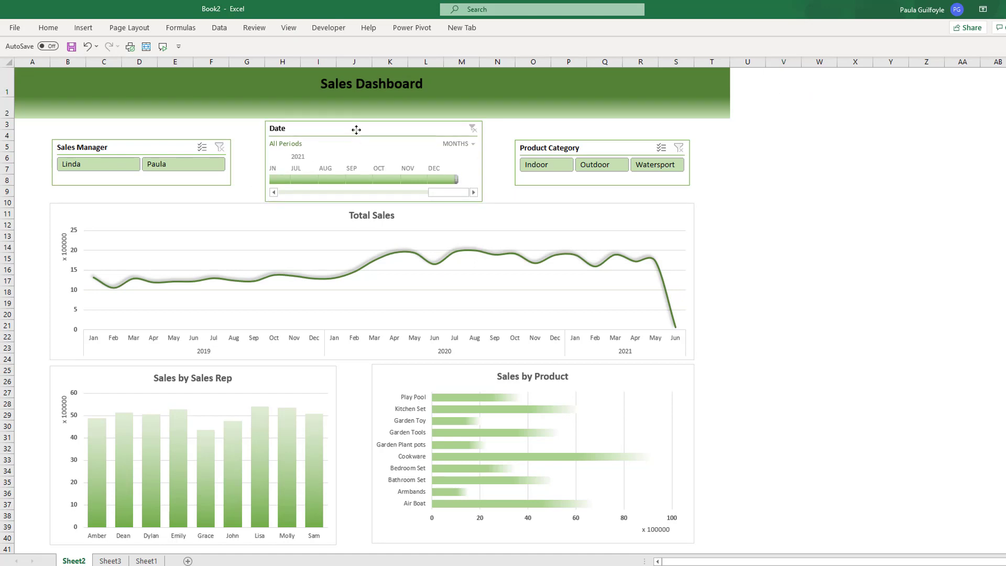
{"action": "left_click", "coordinate": [763, 218]}
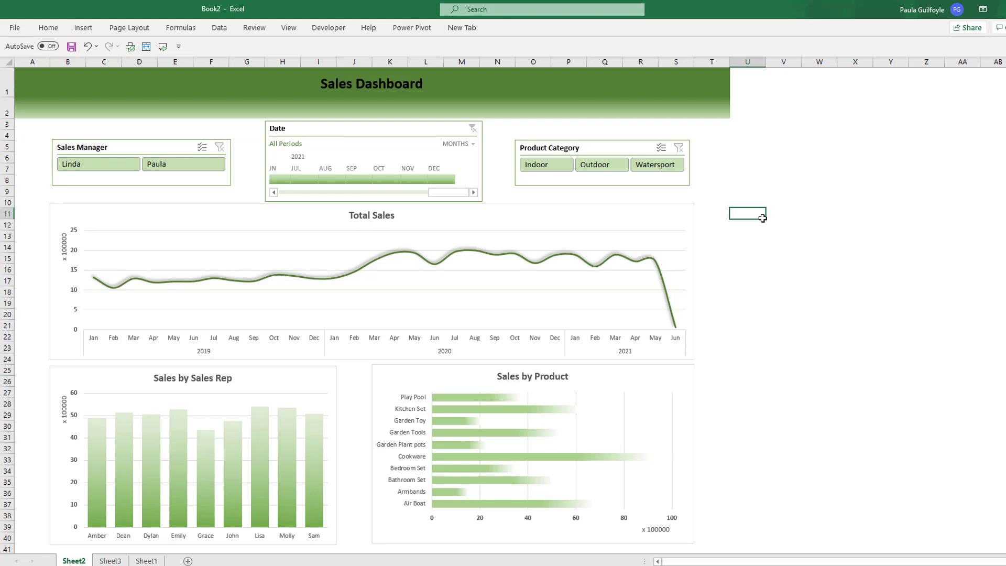
- Test the slicers by filtering to the first sales manager, and to the second manager combined with the Outdoor category
{"action": "left_click", "coordinate": [105, 164]}
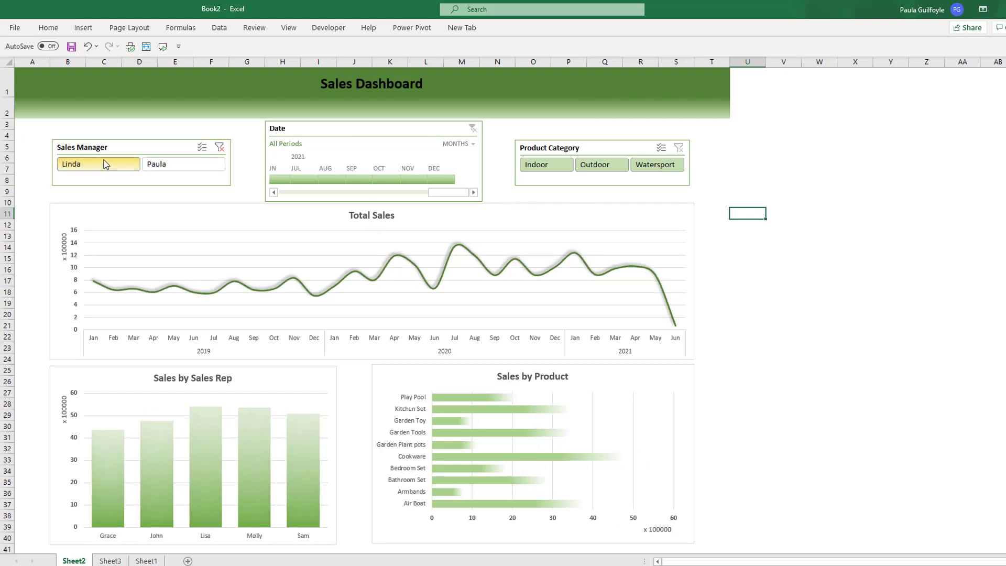
{"action": "left_click", "coordinate": [162, 169]}
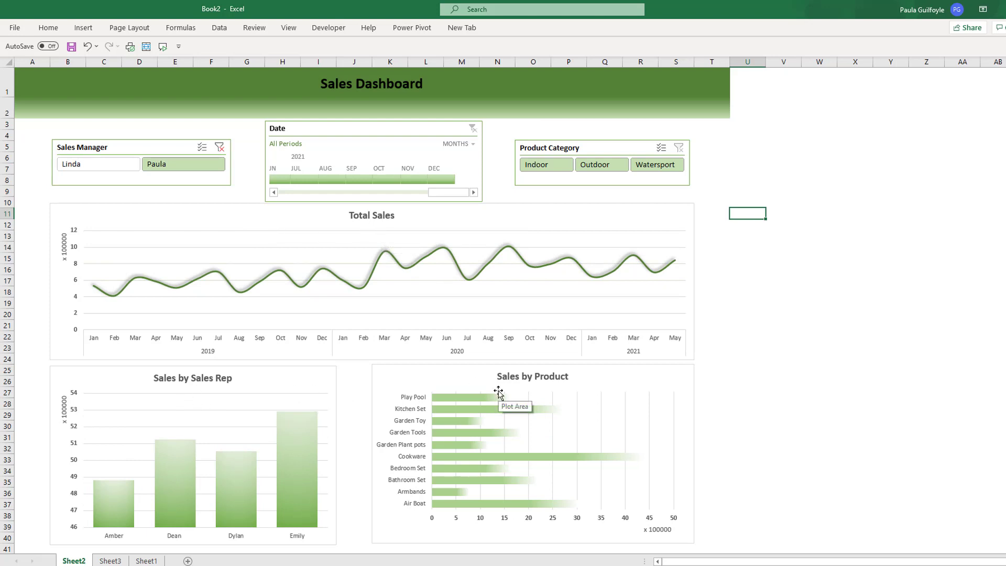
{"action": "left_click", "coordinate": [611, 165]}
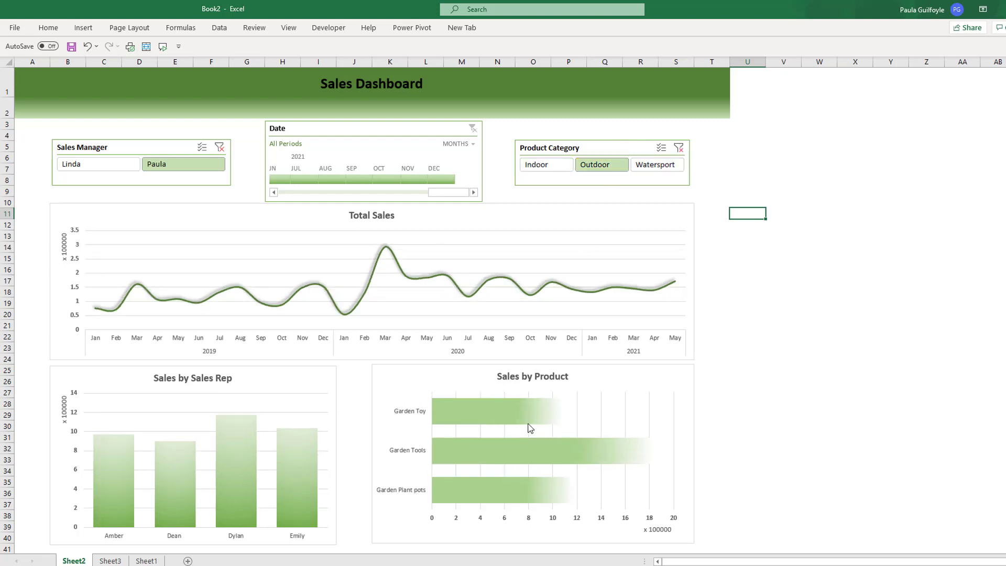
- Switch the slicer filters to the Watersport category, first for all sales managers and next for the first manager only
{"action": "left_click", "coordinate": [222, 149]}
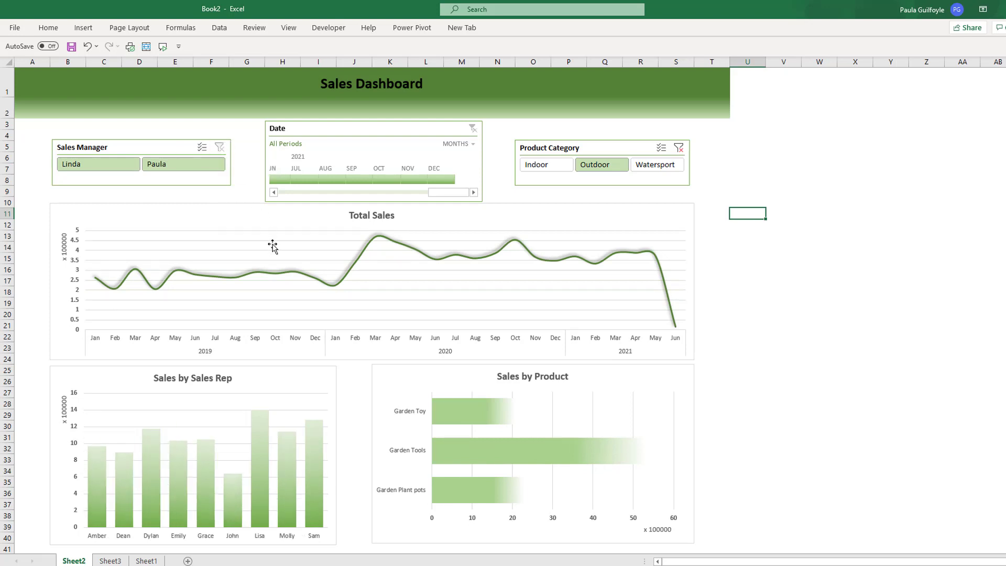
{"action": "left_click", "coordinate": [654, 166]}
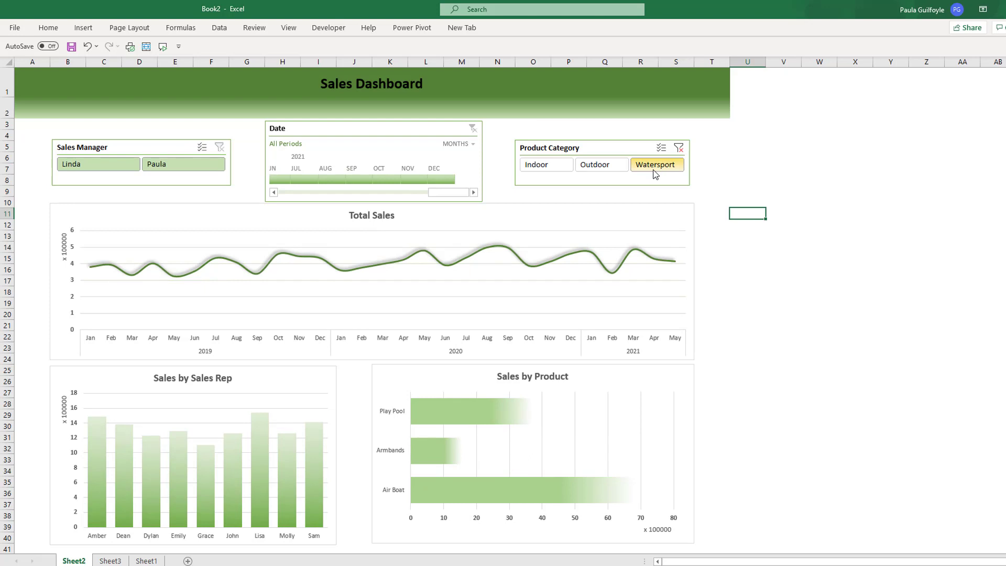
{"action": "left_click", "coordinate": [89, 166]}
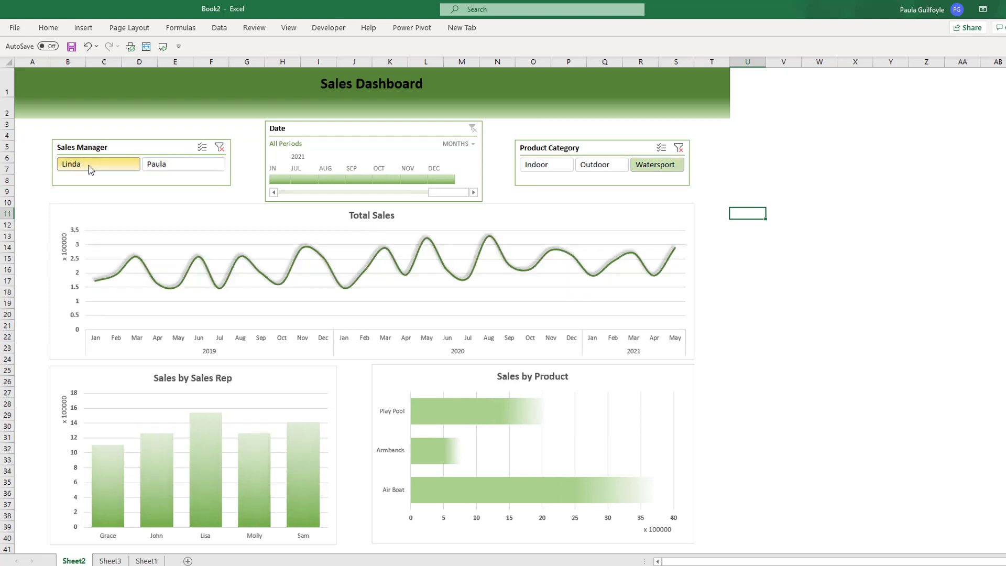
- Test the Date timeline by filtering to July 2021 and switching to October 2020
{"action": "left_click", "coordinate": [294, 181]}
{"action": "left_click", "coordinate": [274, 192]}
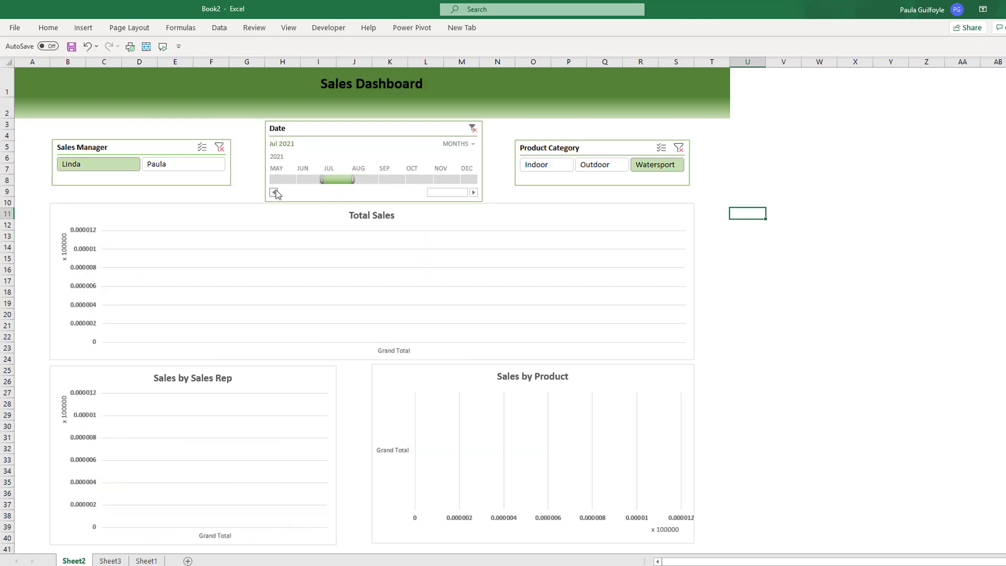
{"action": "left_click", "coordinate": [274, 192]}
{"action": "left_click", "coordinate": [273, 192]}
{"action": "left_click", "coordinate": [274, 192]}
{"action": "left_click", "coordinate": [285, 180]}
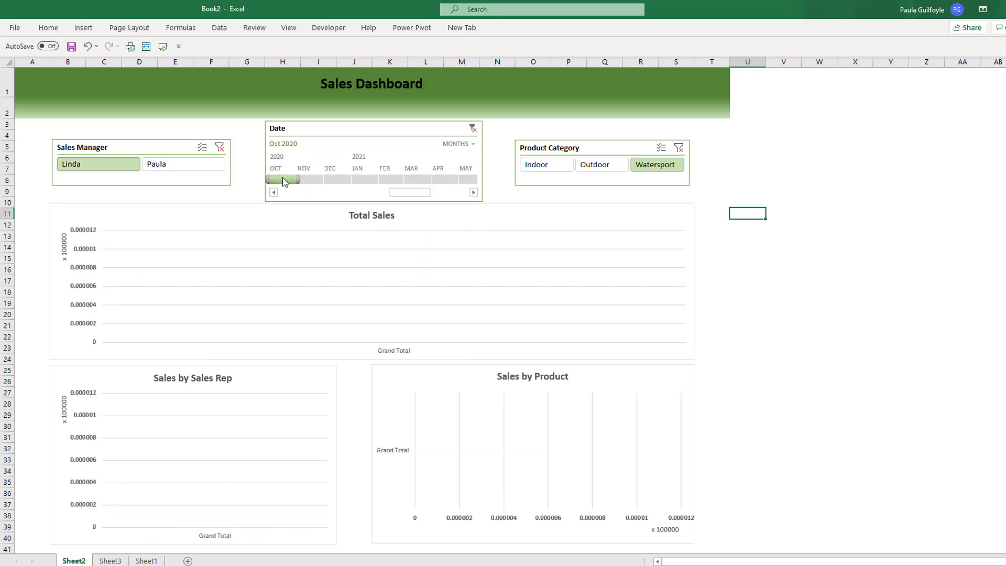
- Change the Date timeline's time level to quarters and filter it to Q1 2020
{"action": "left_click", "coordinate": [472, 144]}
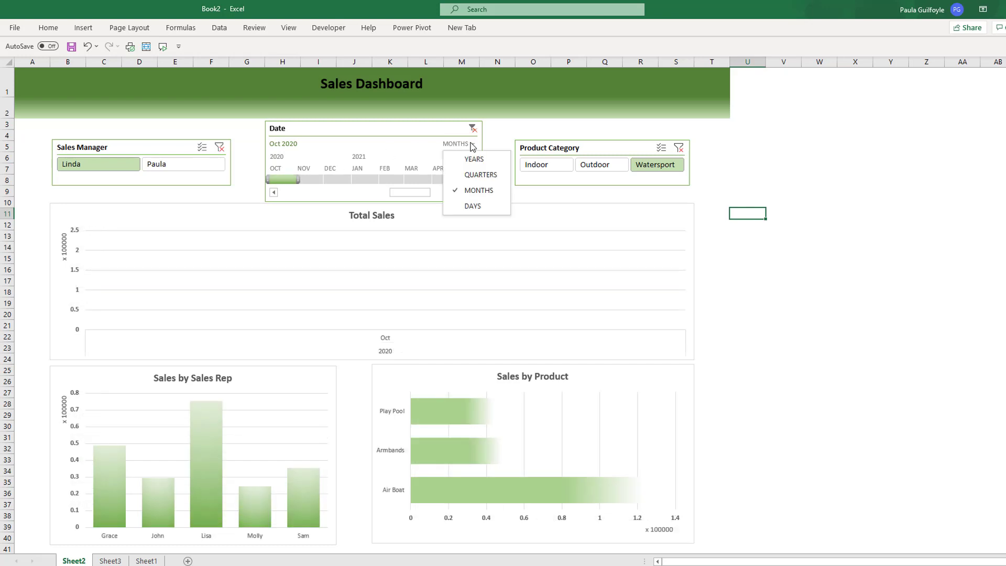
{"action": "left_click", "coordinate": [473, 175]}
{"action": "left_click", "coordinate": [334, 180]}
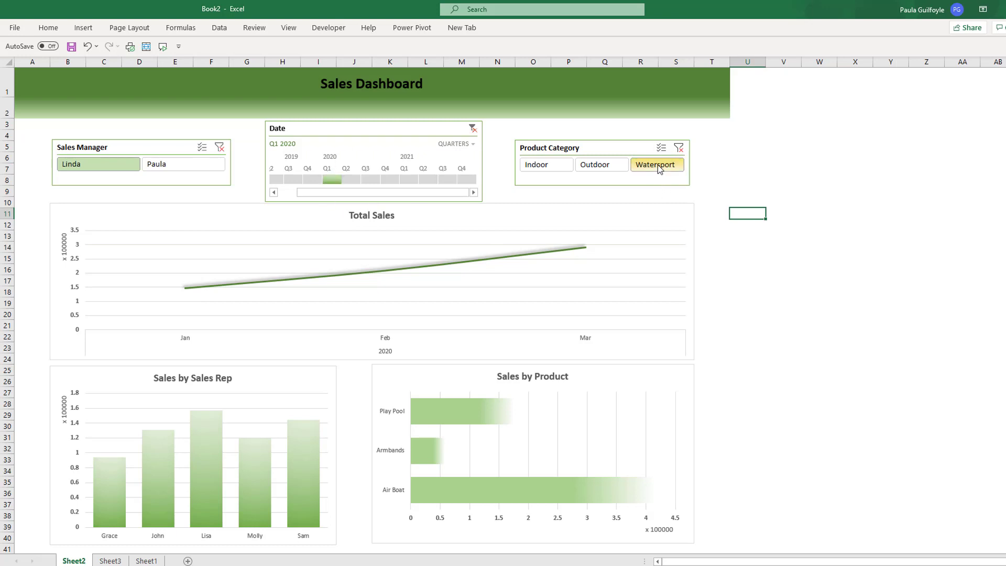
- Compare the Outdoor and Indoor product categories within the selected quarter
{"action": "left_click", "coordinate": [615, 170]}
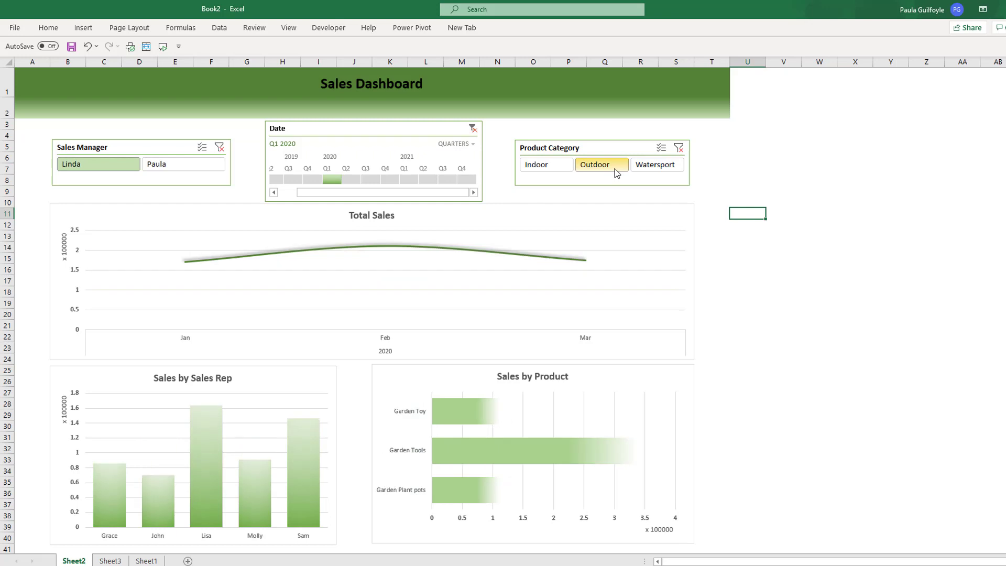
{"action": "left_click", "coordinate": [555, 174]}
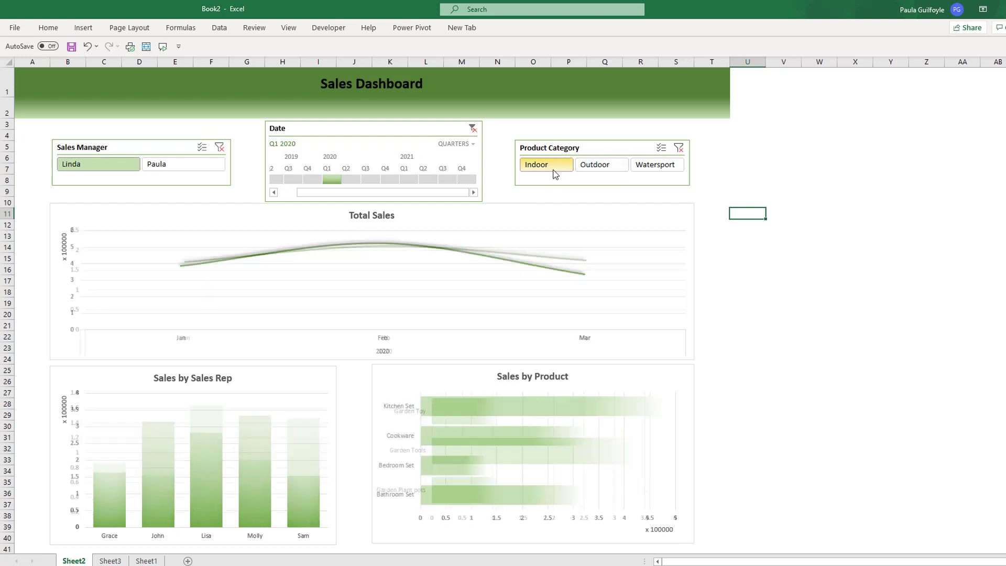
- Clear the filters on the Product Category slicer, the Sales Manager slicer and the Date timeline
{"action": "left_click", "coordinate": [680, 150]}
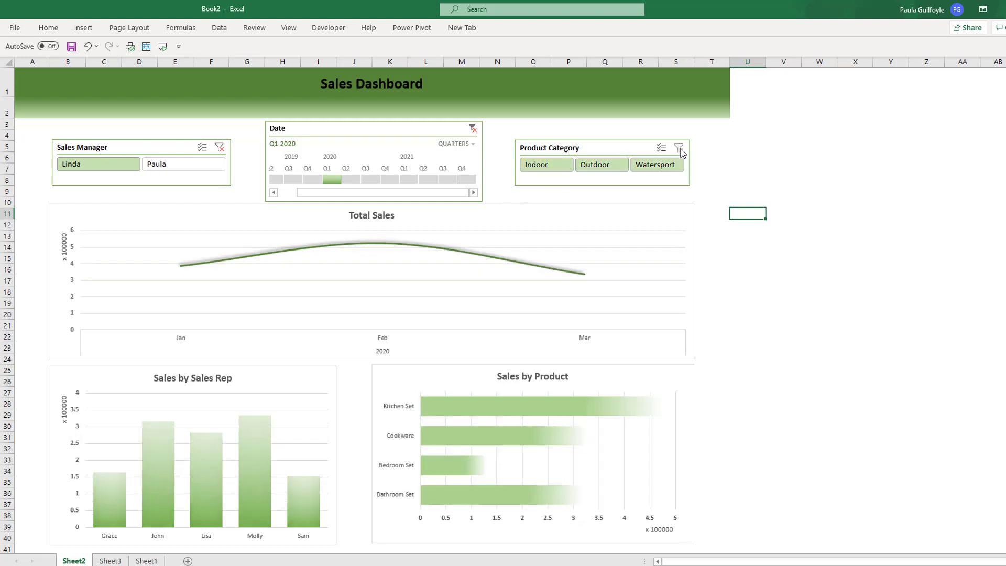
{"action": "left_click", "coordinate": [222, 149]}
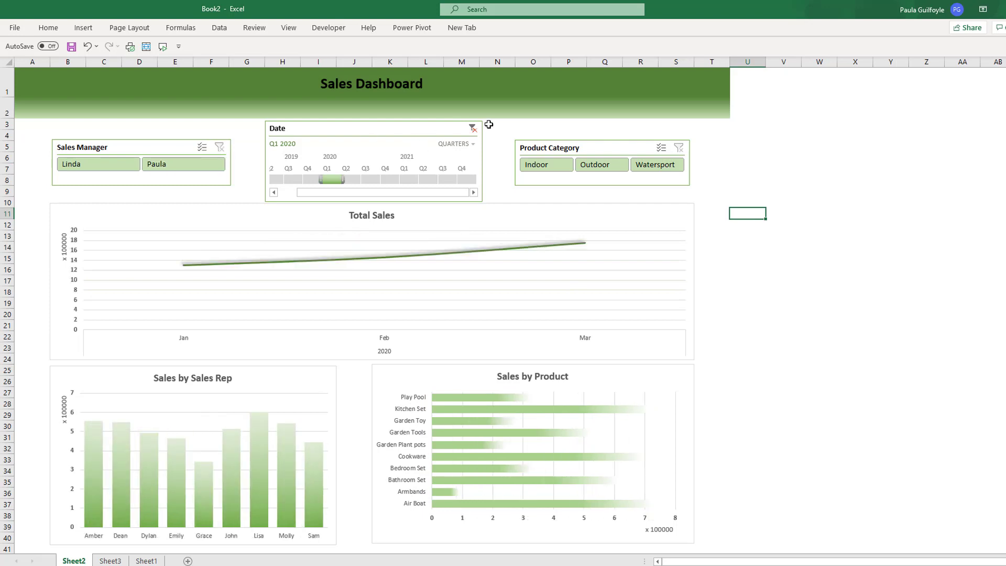
{"action": "left_click", "coordinate": [474, 129]}
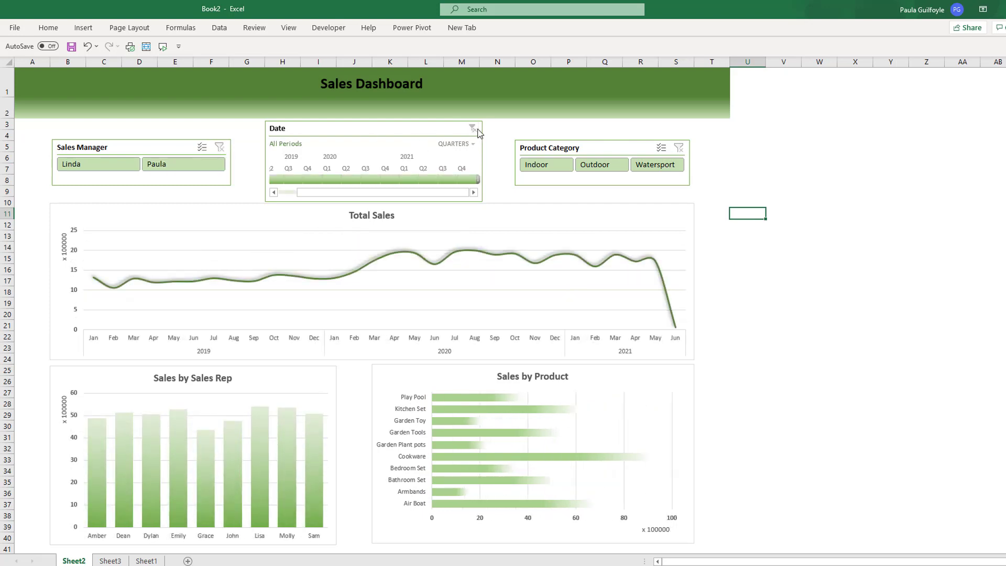